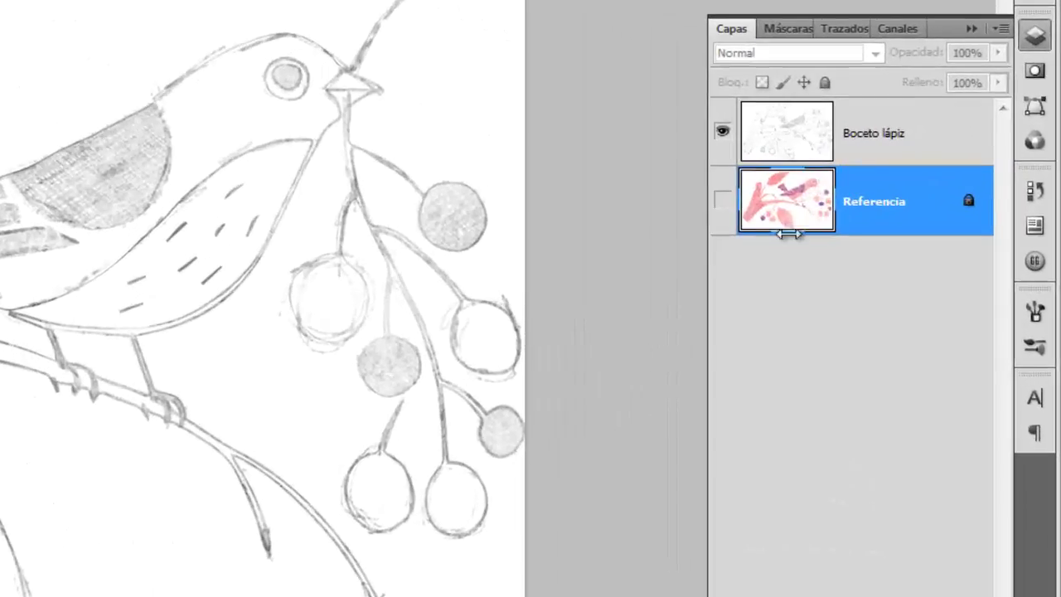
Make the Referencia layer visible and hide the Boceto lápiz pencil sketch layer
left_click(723, 200)
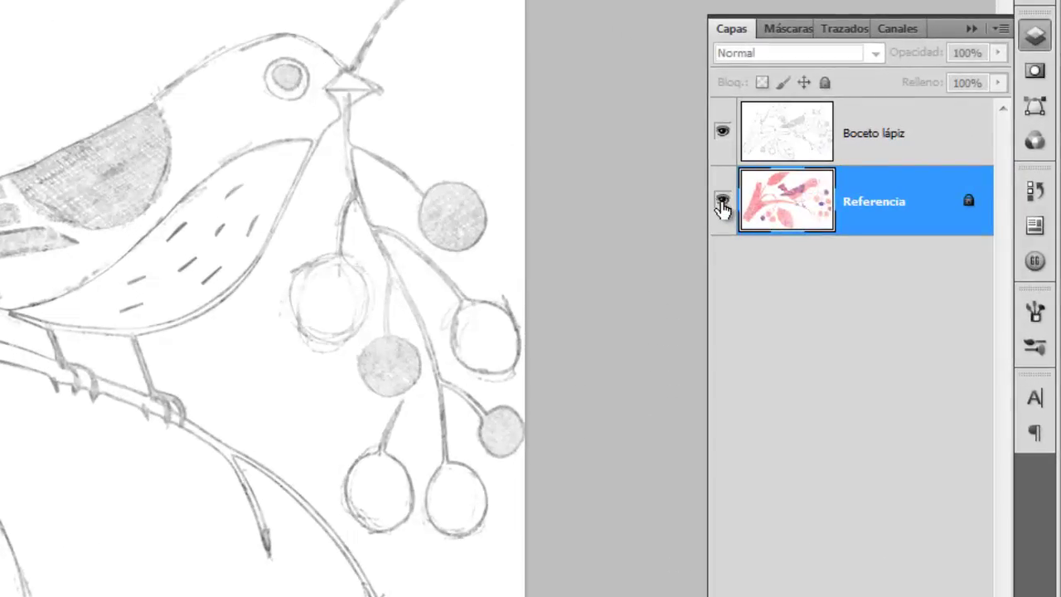
left_click(723, 136)
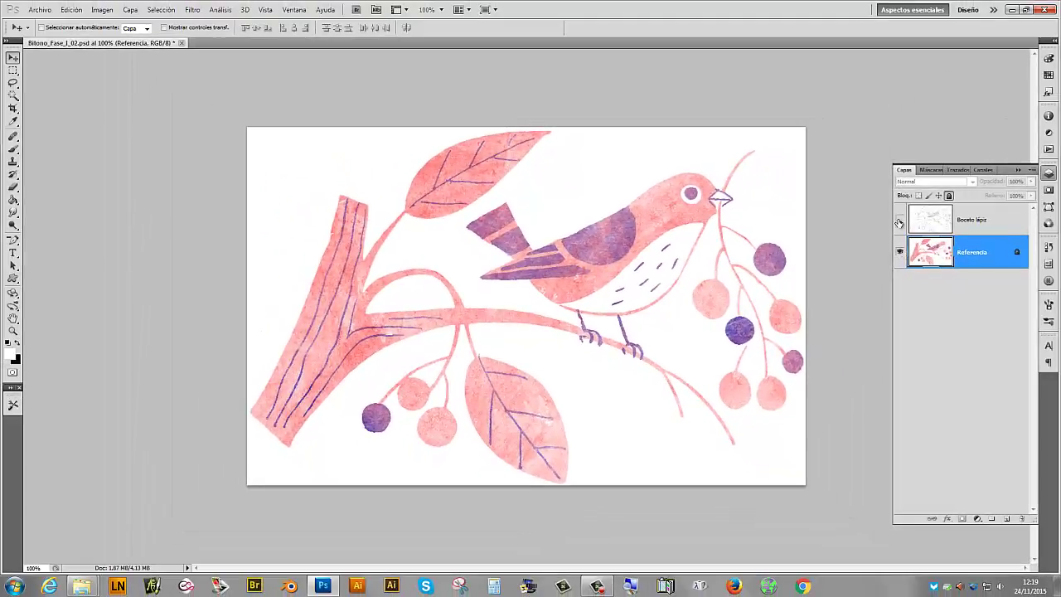
Unlock the Referencia layer and drag it to the trash, keeping Boceto lápiz visible
left_click(900, 221)
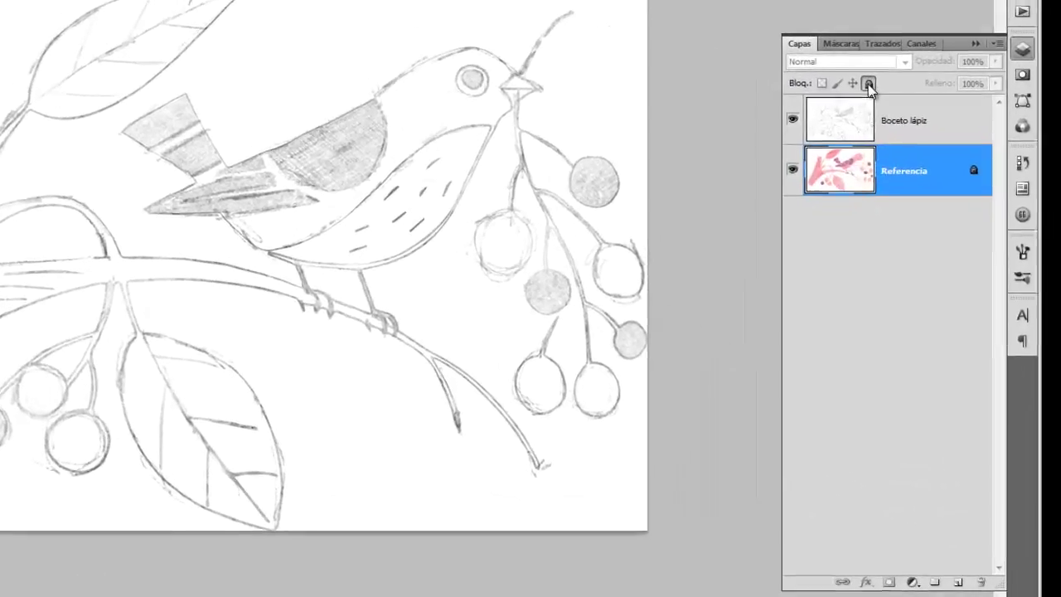
left_click(869, 84)
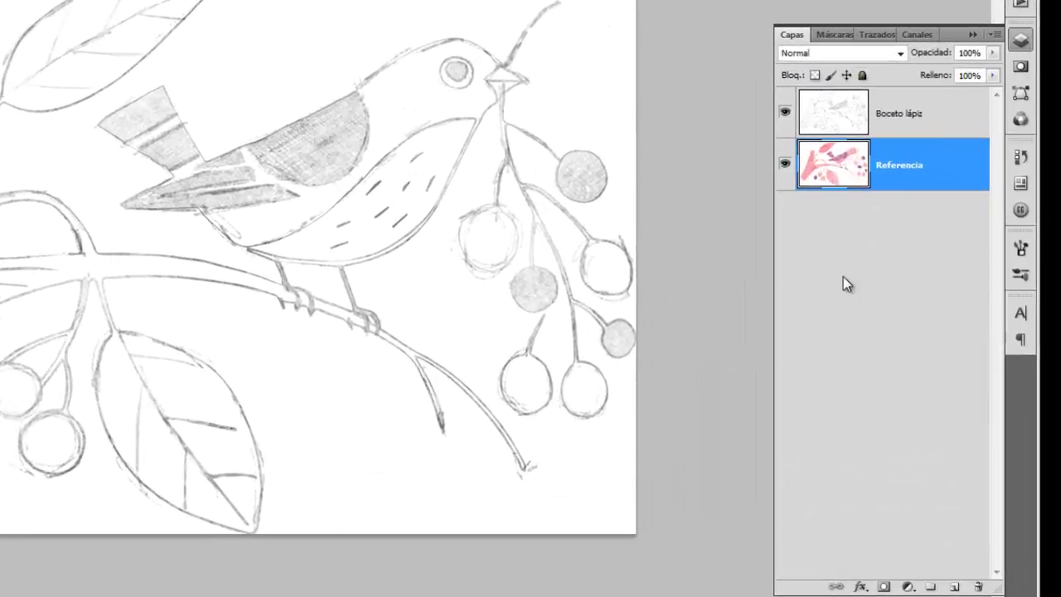
left_click(784, 114)
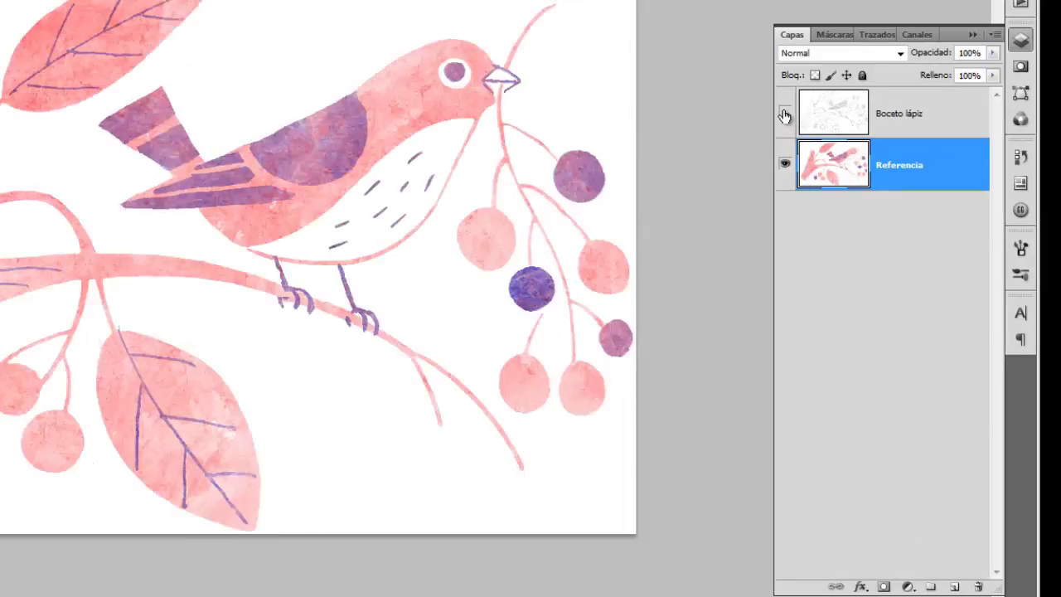
left_click(785, 114)
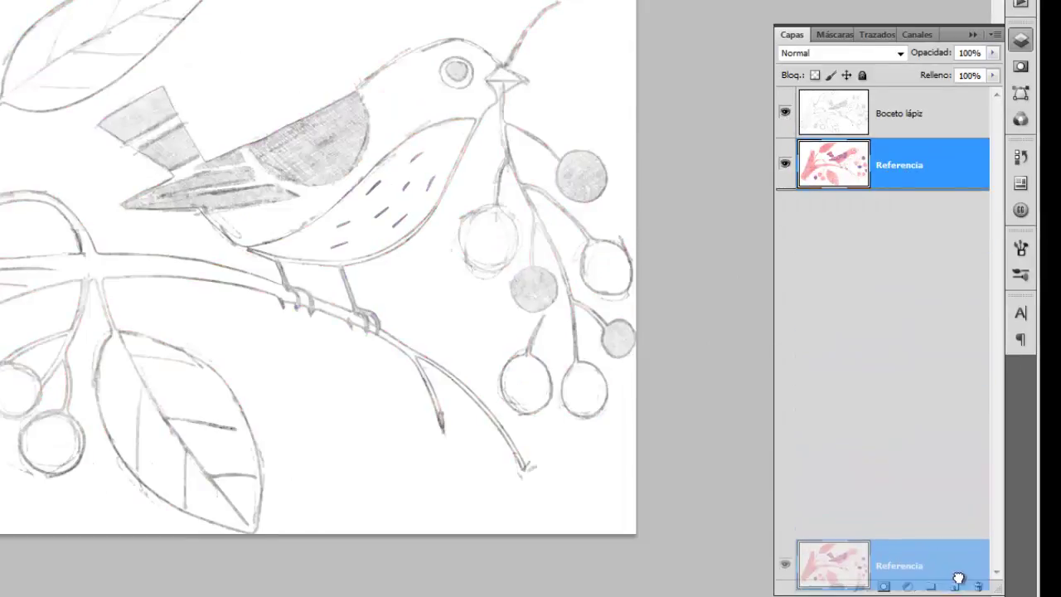
left_click_drag(916, 193, 978, 586)
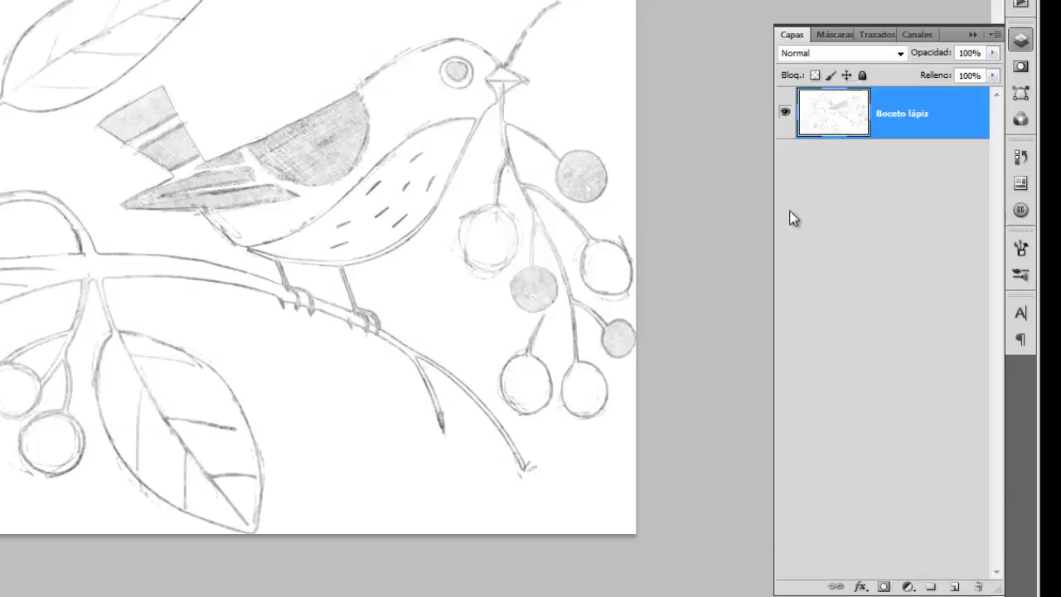
Add a new layer above the sketch and name it Color 1
left_click(956, 587)
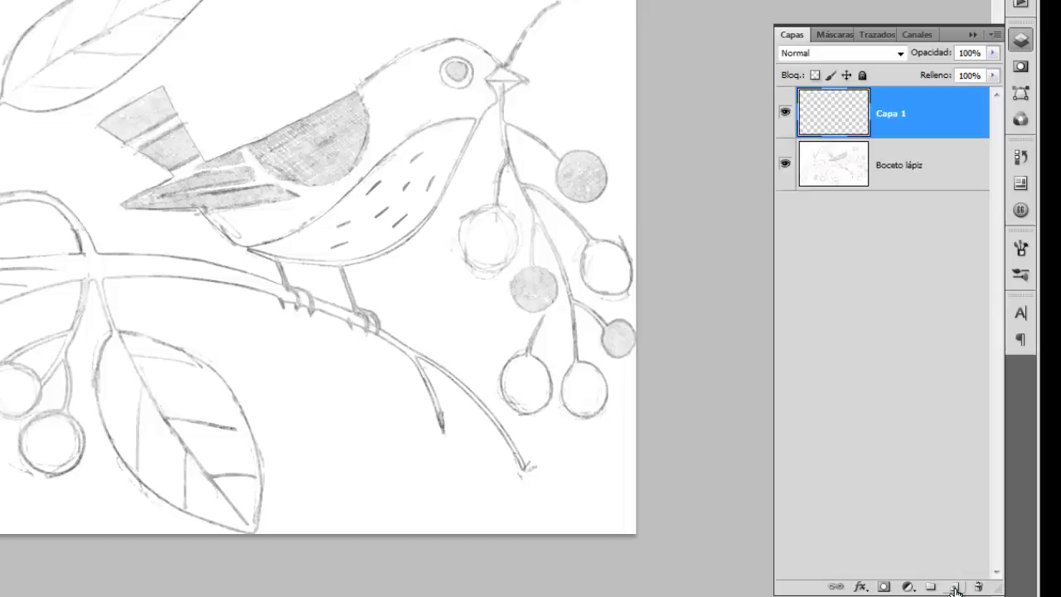
double_click(894, 114)
type("Color")
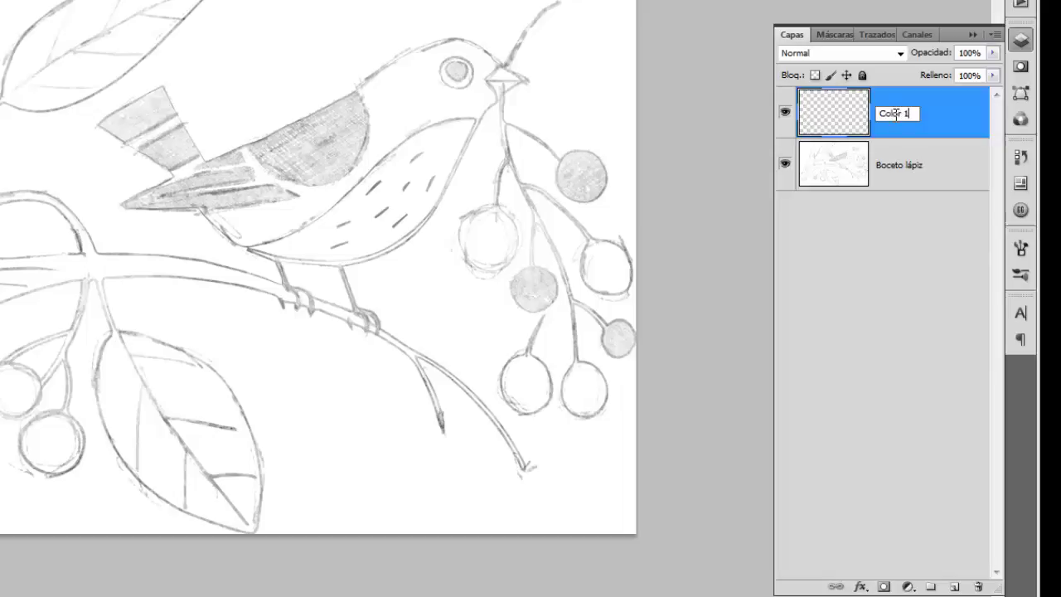
key("Return")
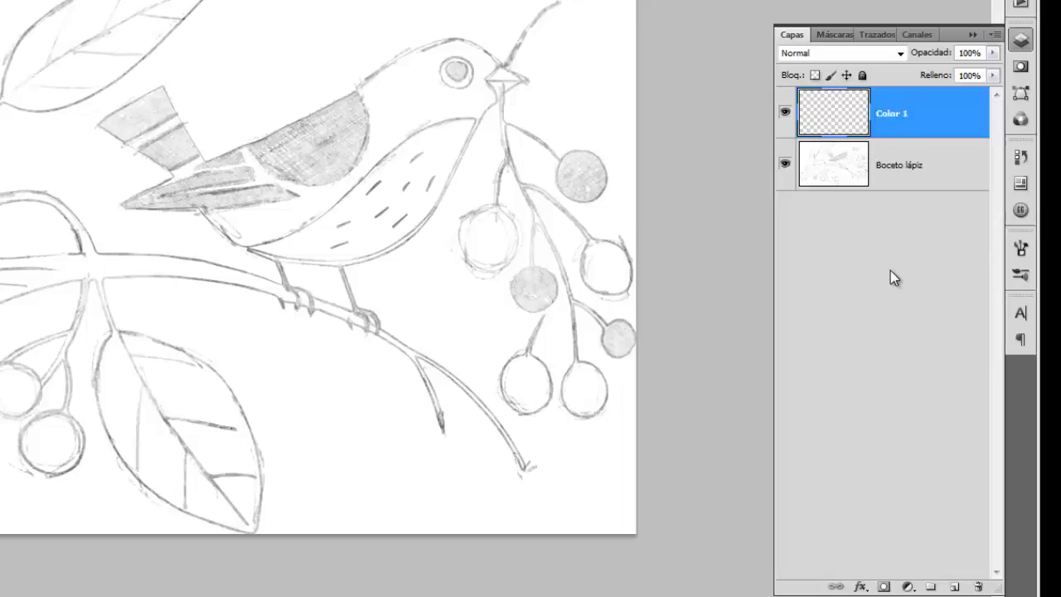
left_click(891, 271)
left_click(822, 114)
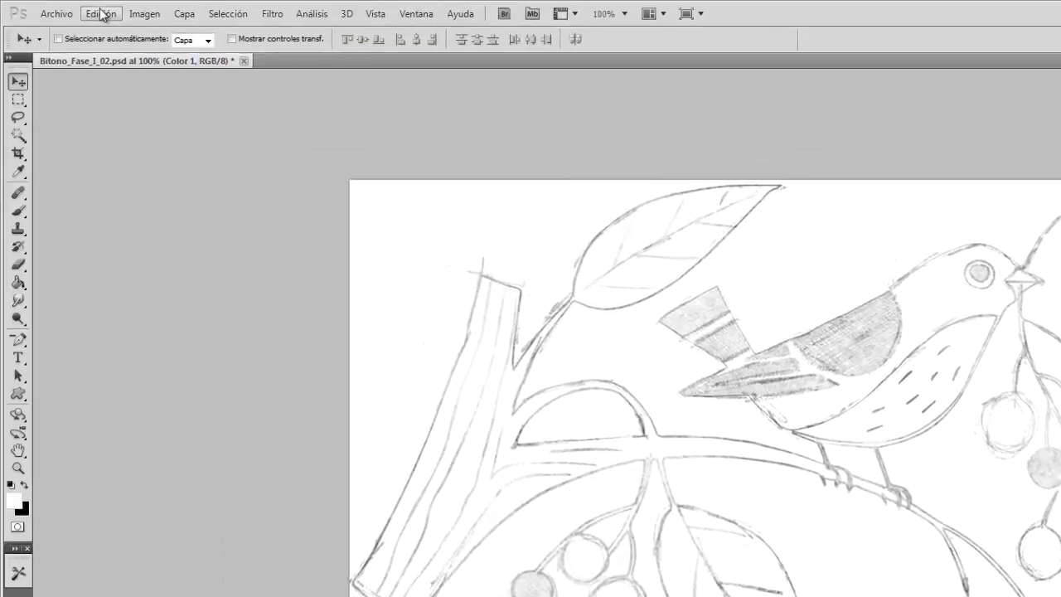
Fill the Color 1 layer with white using Edición > Rellenar
left_click(100, 14)
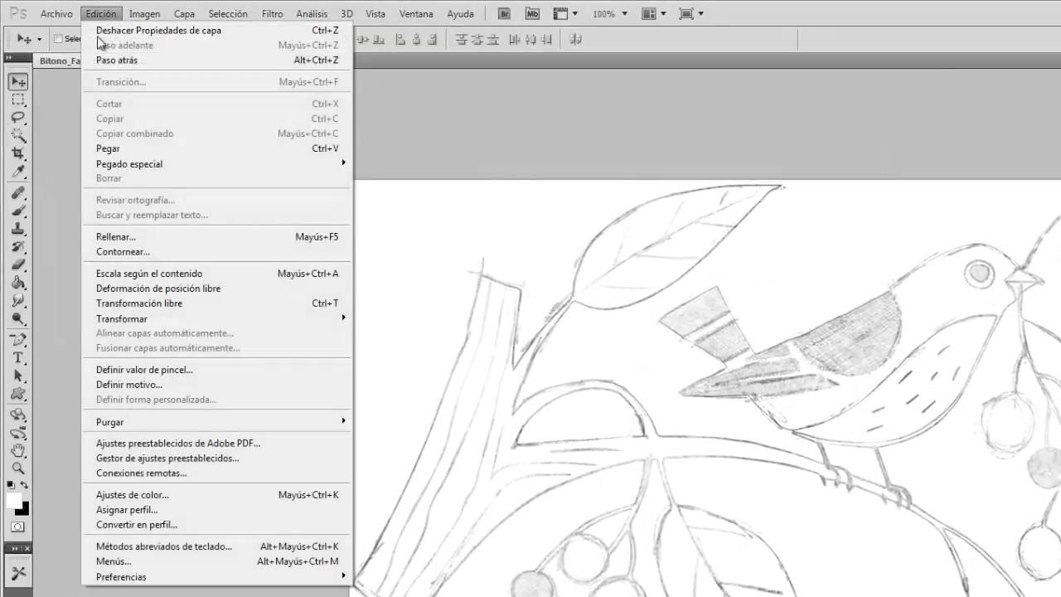
left_click(138, 238)
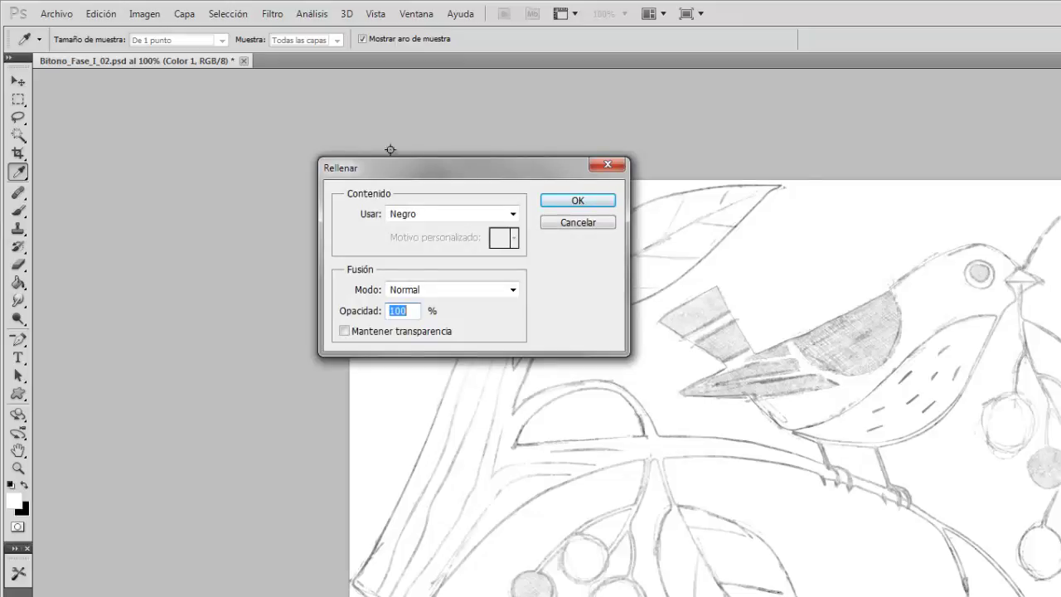
left_click_drag(438, 174, 609, 177)
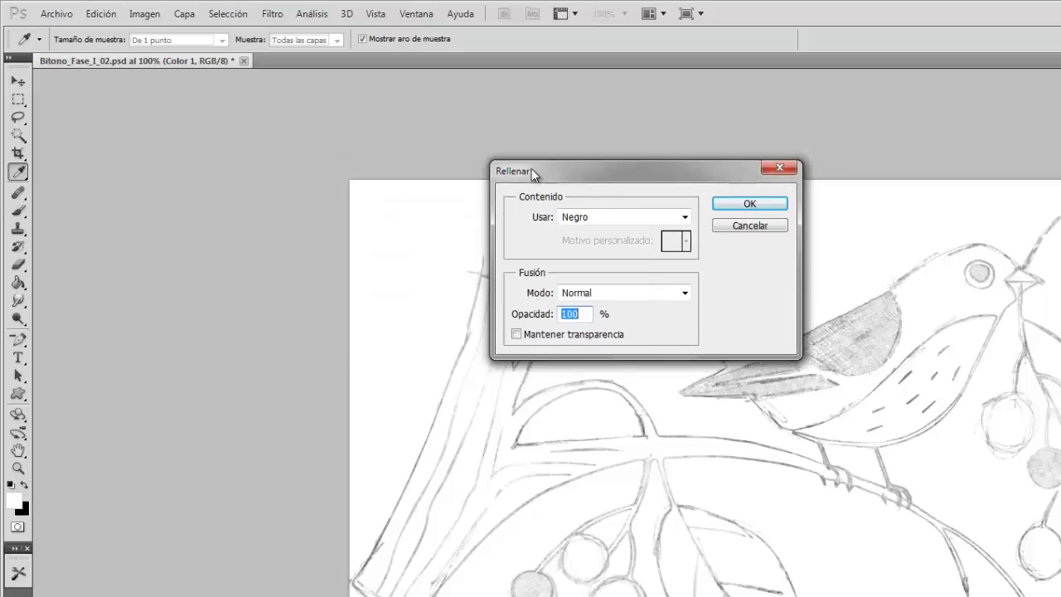
left_click(685, 216)
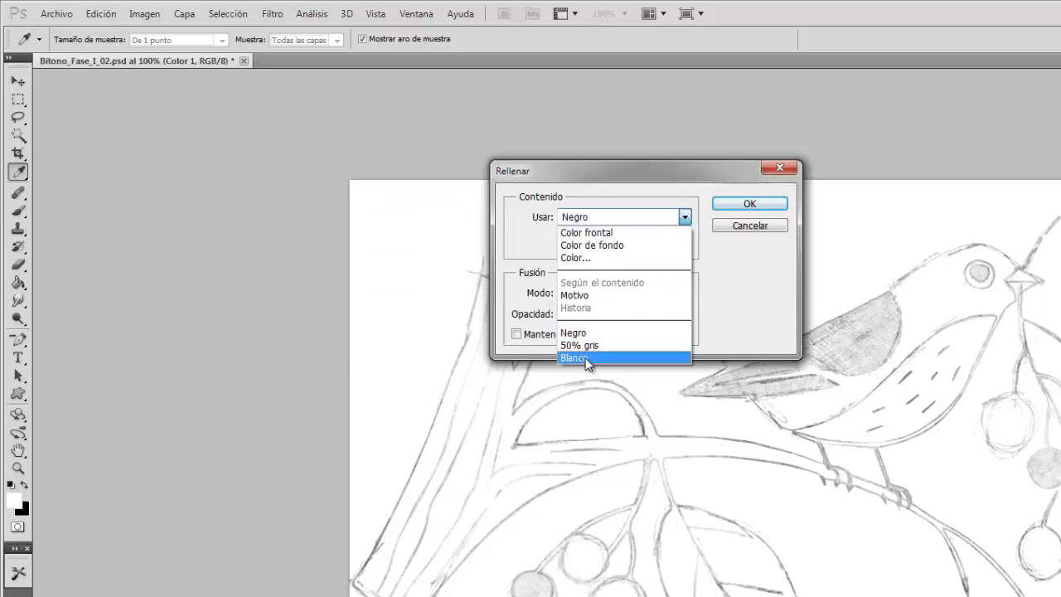
left_click(622, 356)
left_click(749, 203)
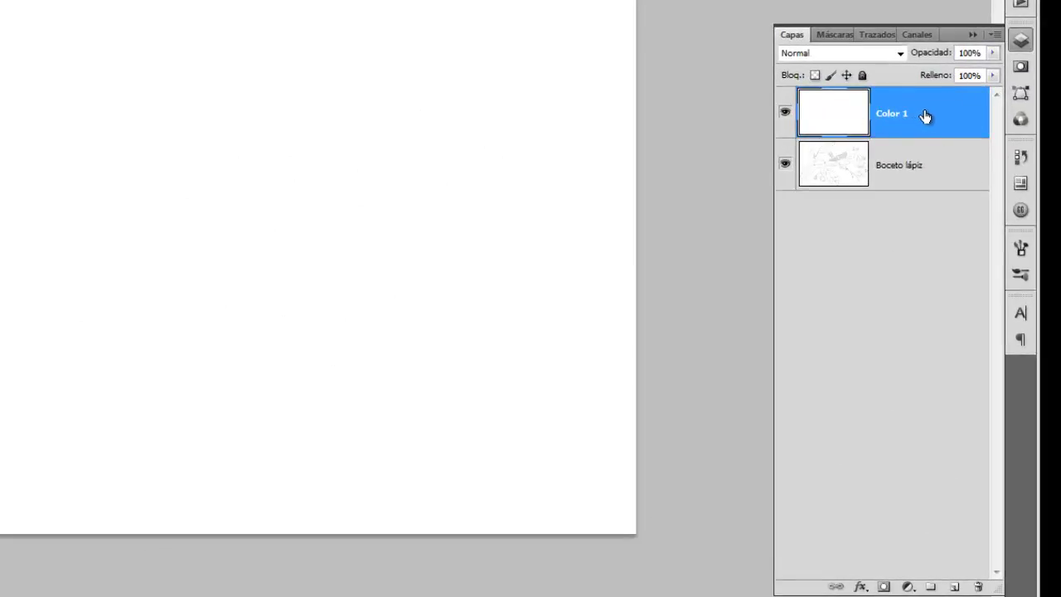
Duplicate Color 1 and rename the copy Color 2
mouse_move(919, 114)
left_mouse_down()
mouse_move(924, 450)
mouse_move(955, 587)
left_mouse_up()
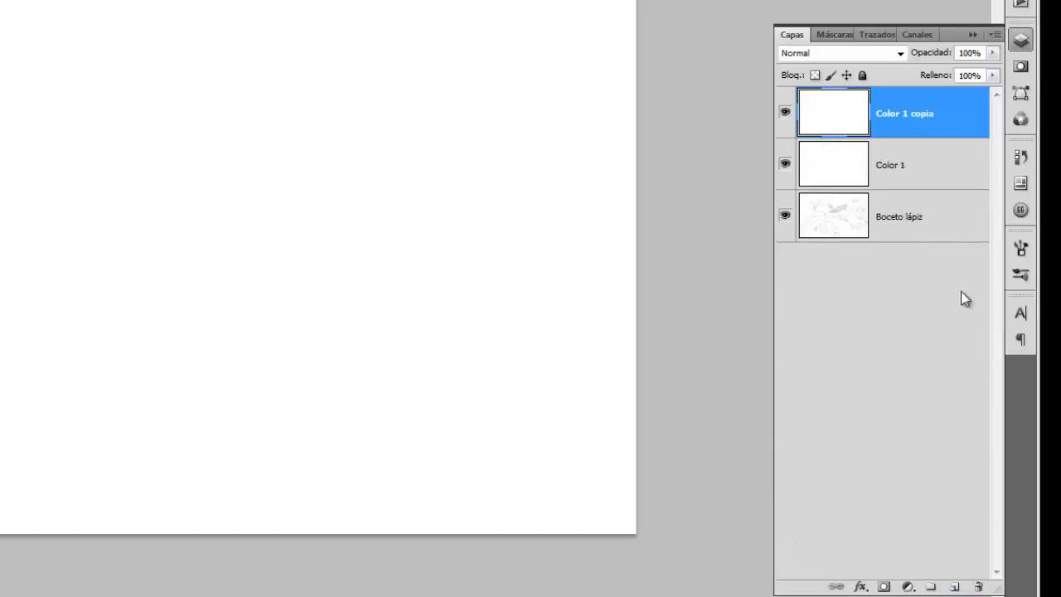
double_click(912, 114)
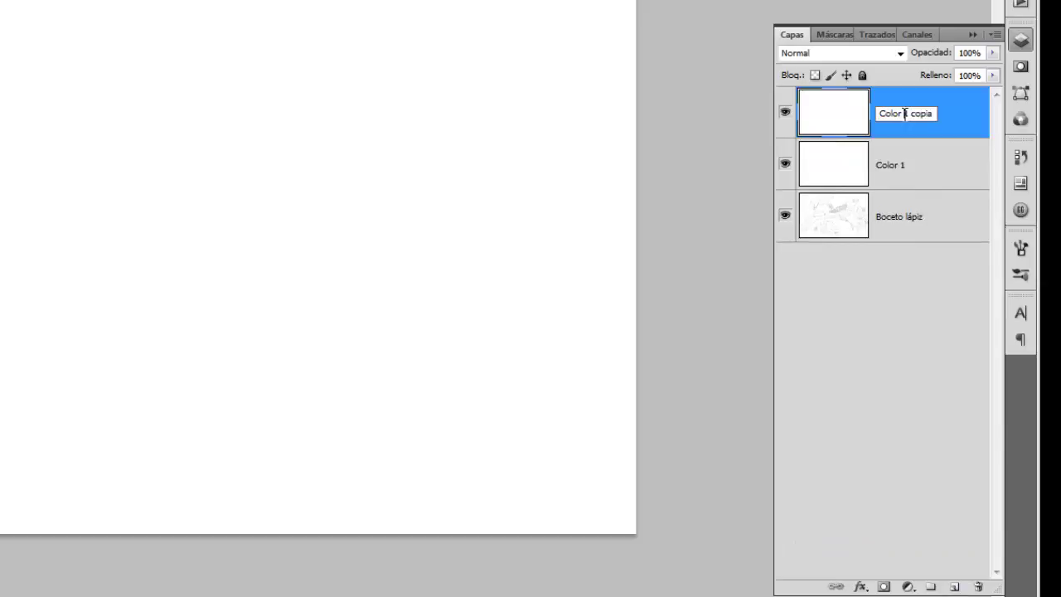
left_click_drag(903, 113, 935, 114)
type("2")
left_click(931, 339)
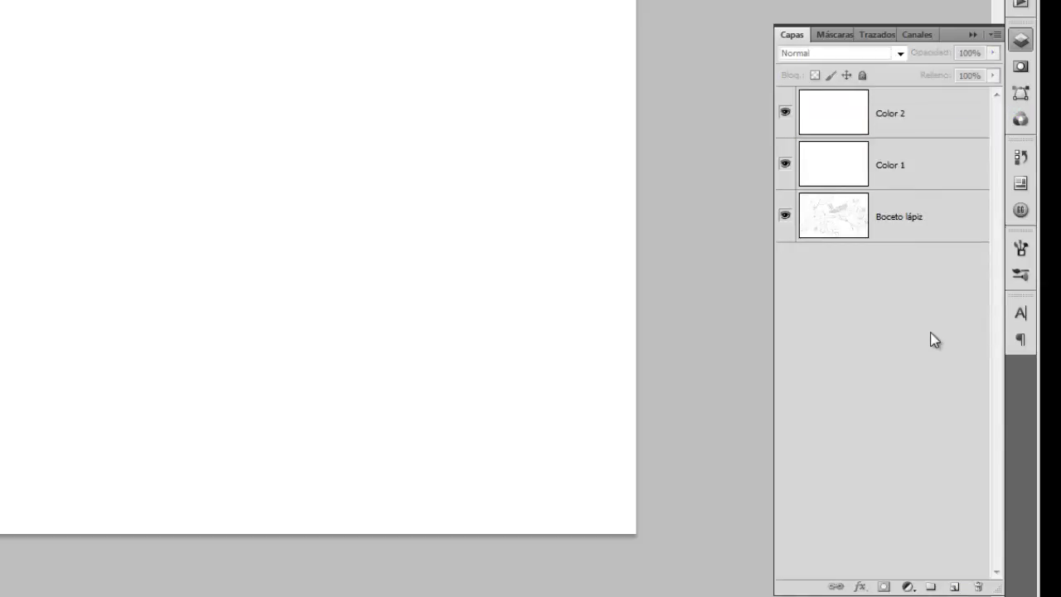
Move Boceto lápiz to the top of the stack and set it to Multiplicar blending
left_click_drag(945, 170, 948, 88)
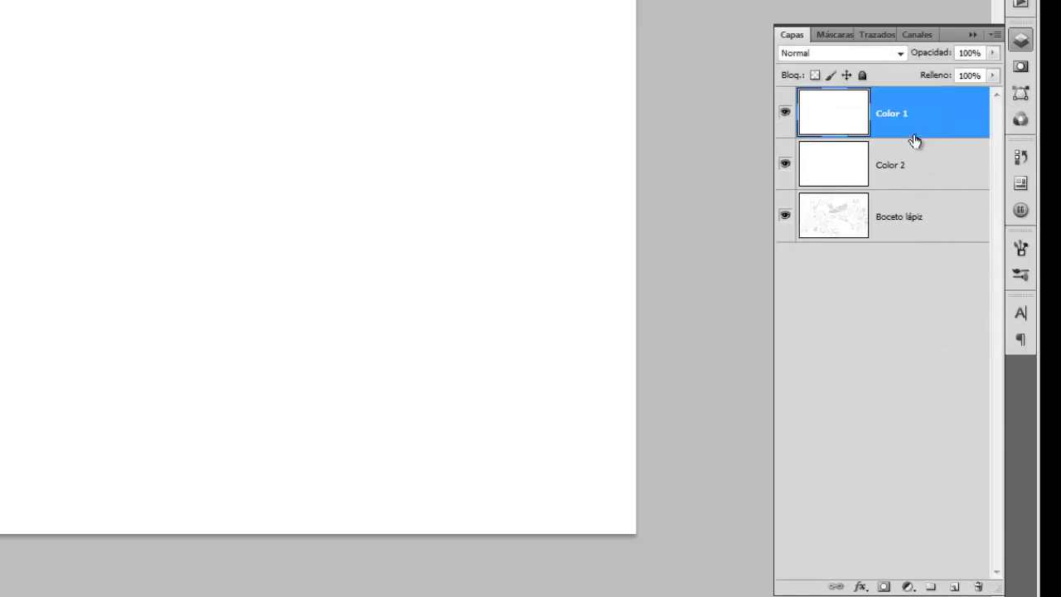
left_click_drag(924, 205, 926, 88)
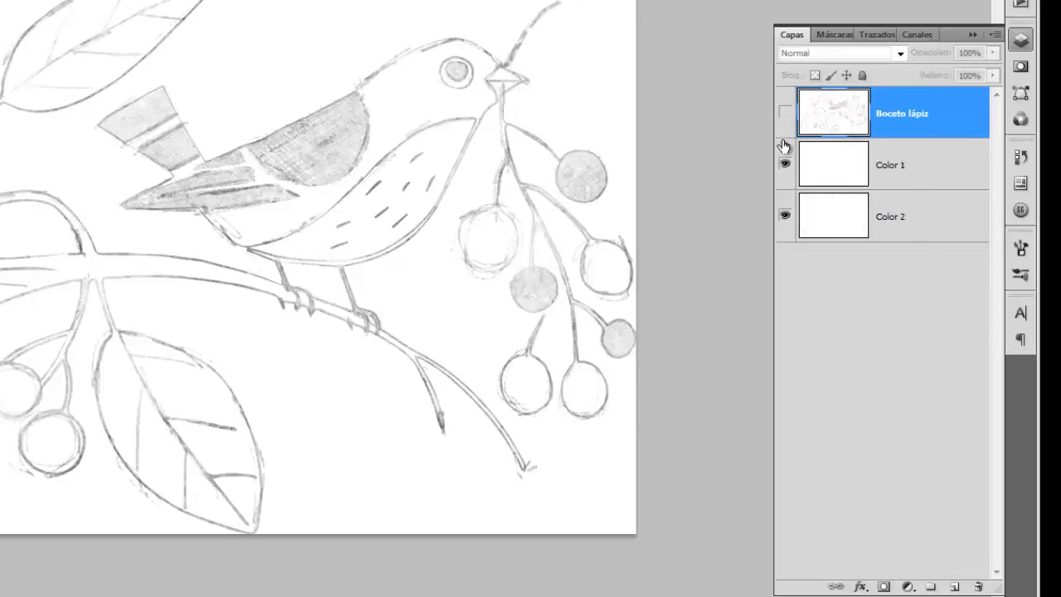
left_click(785, 111)
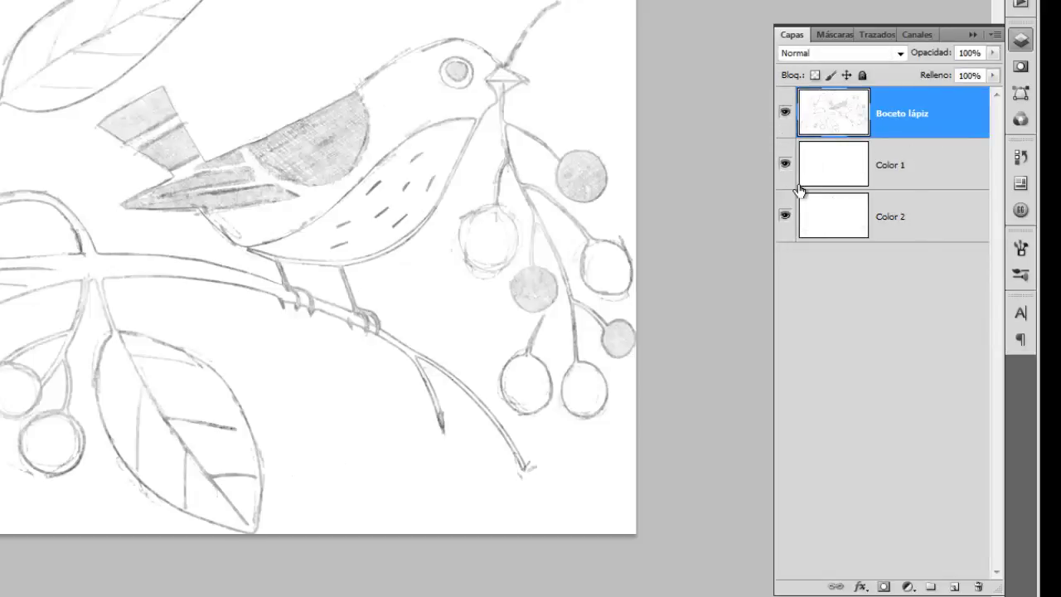
left_click(785, 112)
left_click(903, 54)
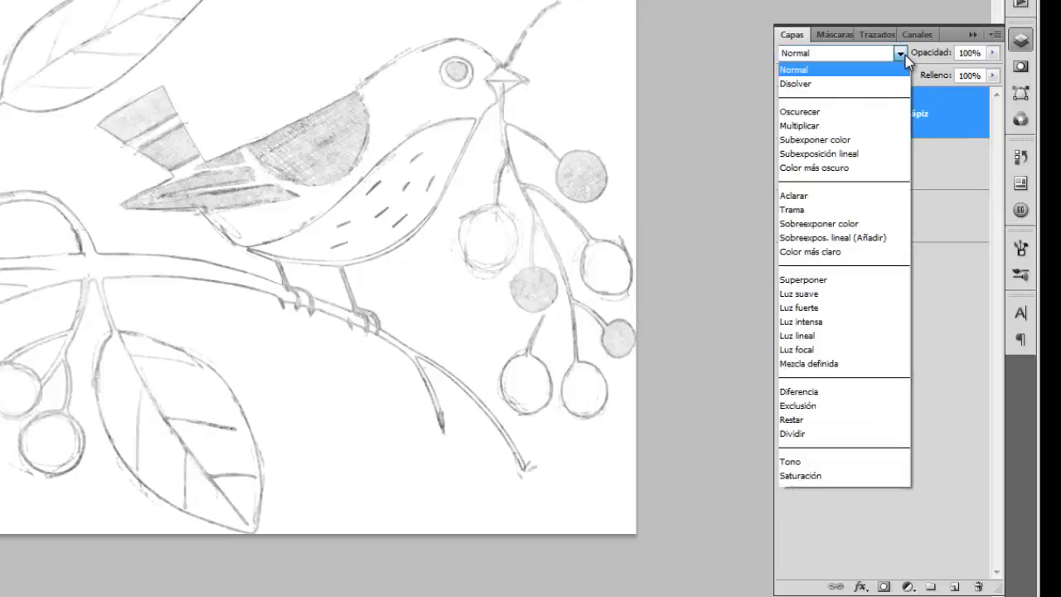
left_click(816, 131)
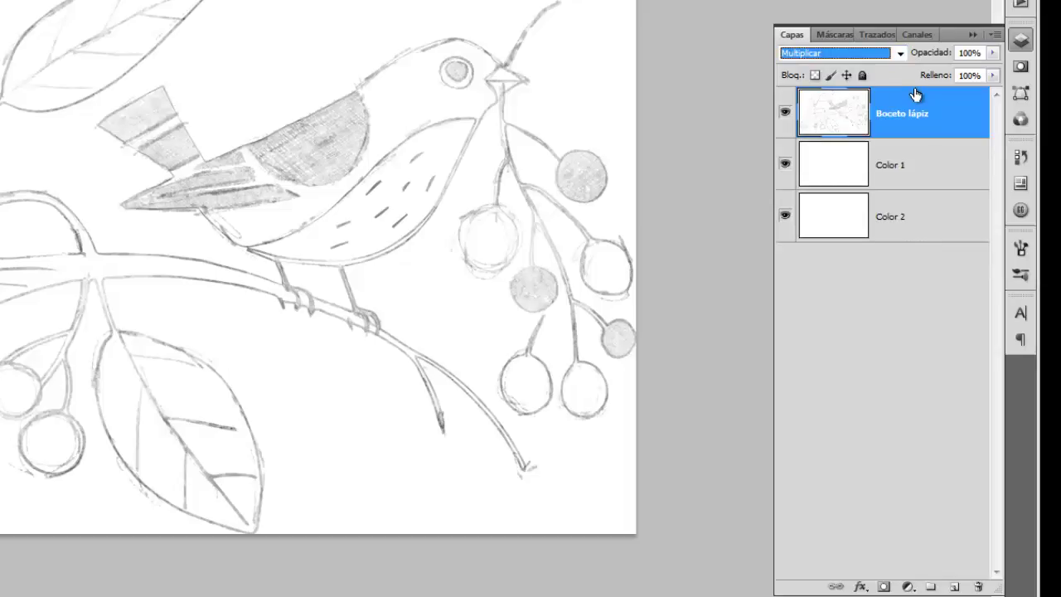
Lock All on Boceto lápiz and Color 2, then select Color 1
left_click(862, 76)
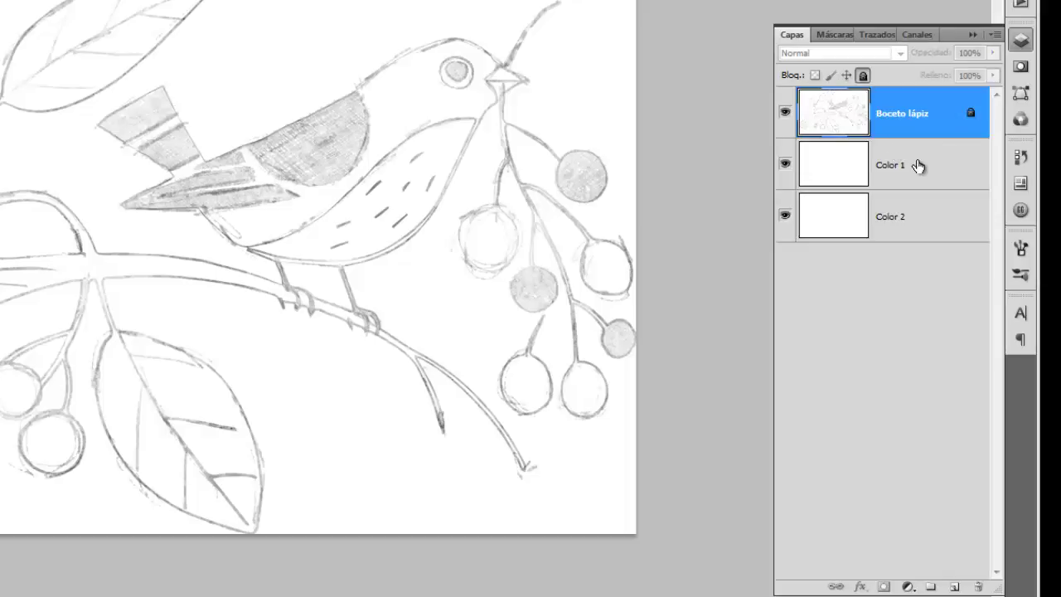
left_click(846, 172)
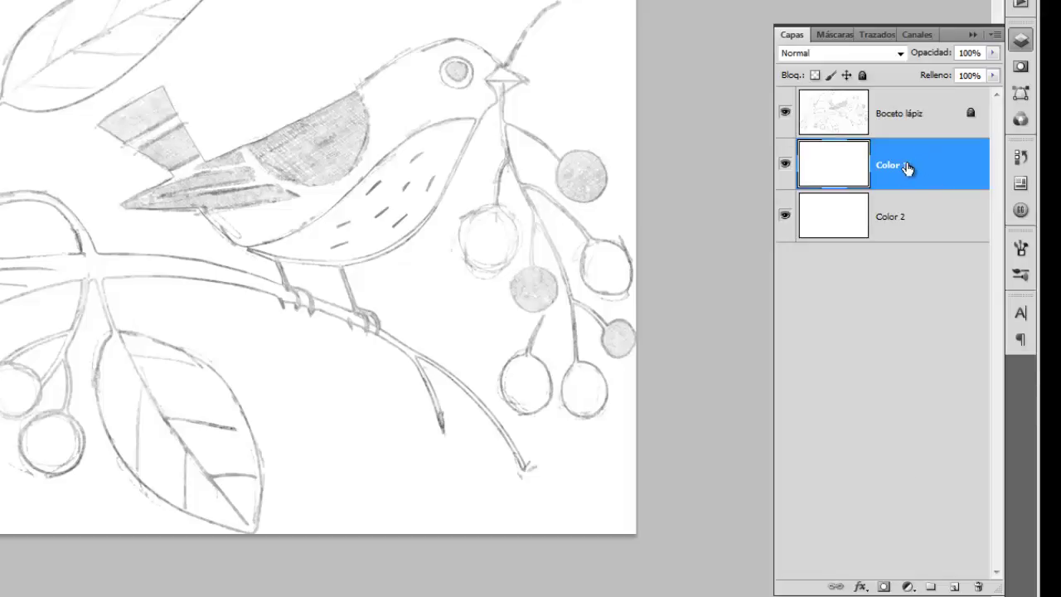
left_click(904, 221)
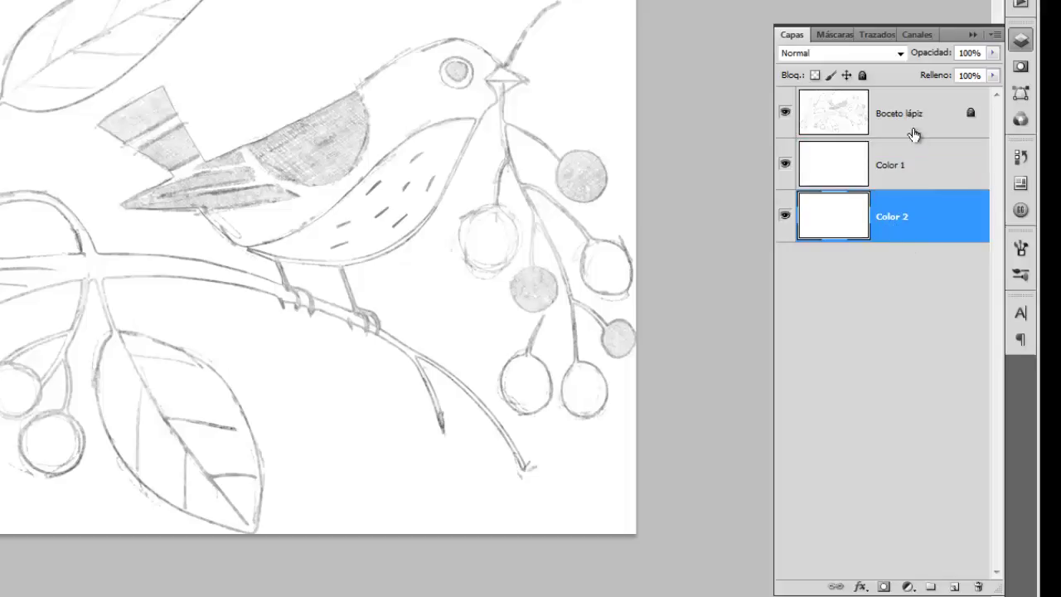
left_click(862, 75)
left_click(901, 166)
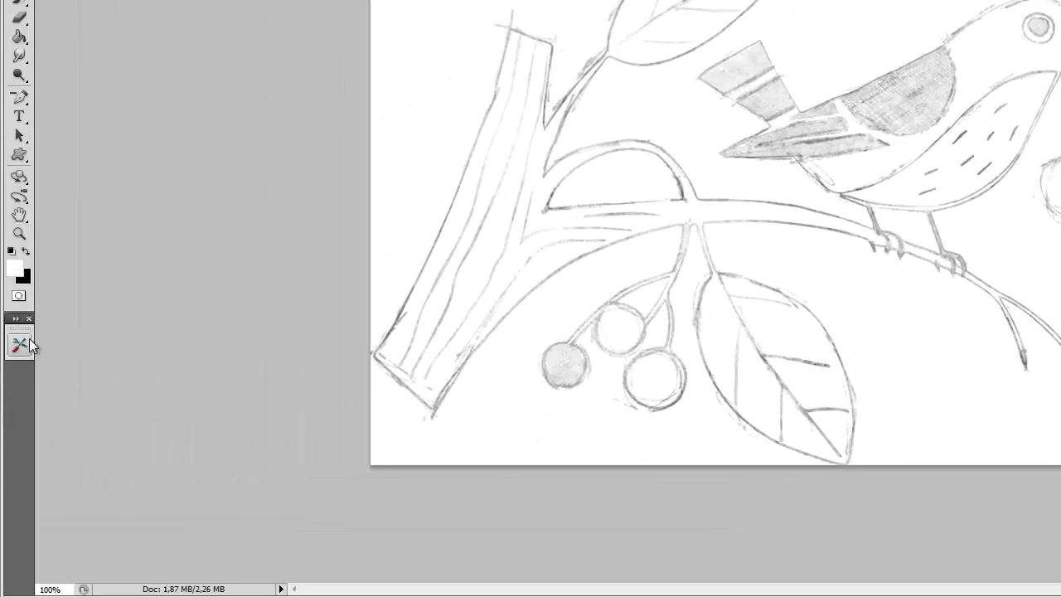
Choose the Pincel DURO brush preset with black, testing and undoing a stroke
left_click(20, 345)
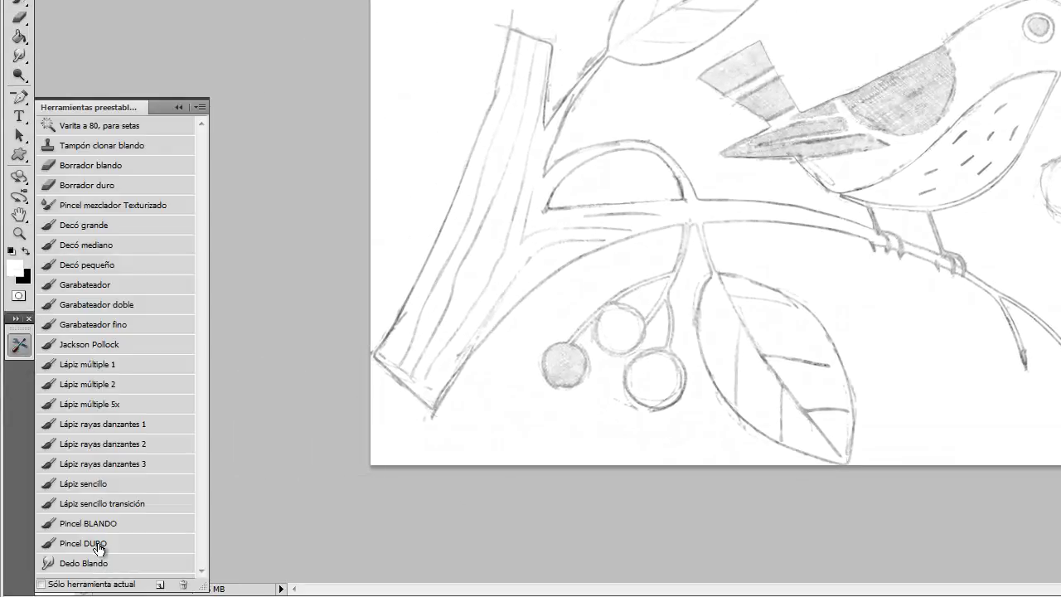
left_click(126, 540)
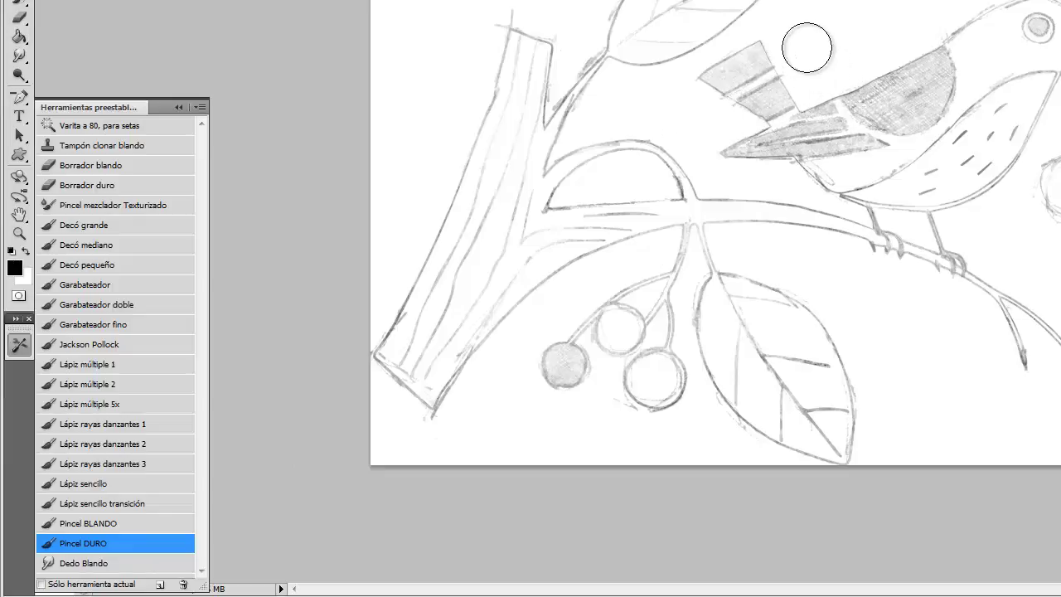
key("x")
left_click_drag(810, 42, 622, 186)
left_click_drag(705, 114, 901, 208)
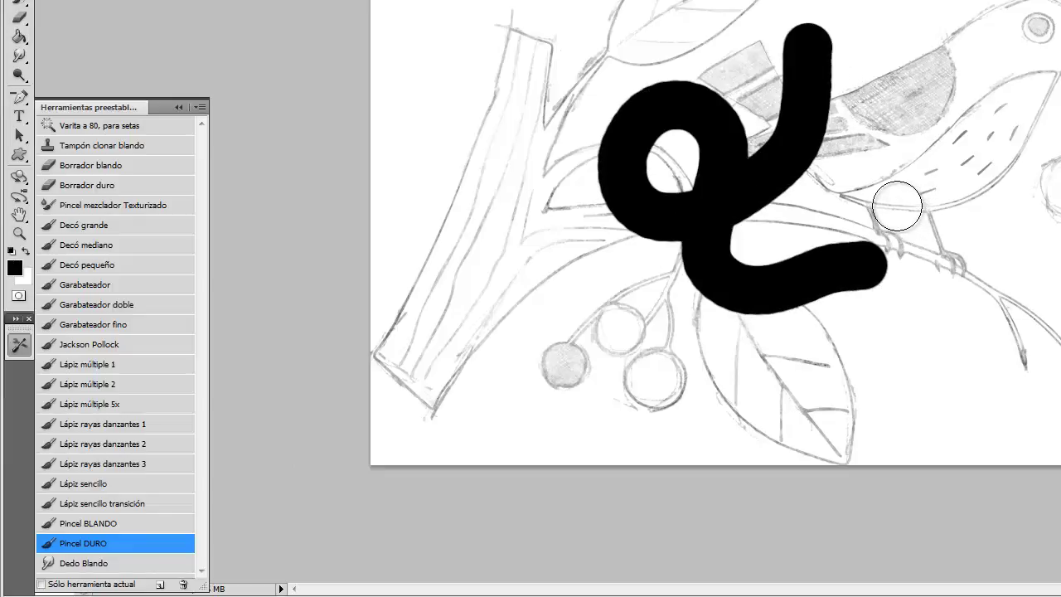
key("ctrl+z")
left_click(20, 344)
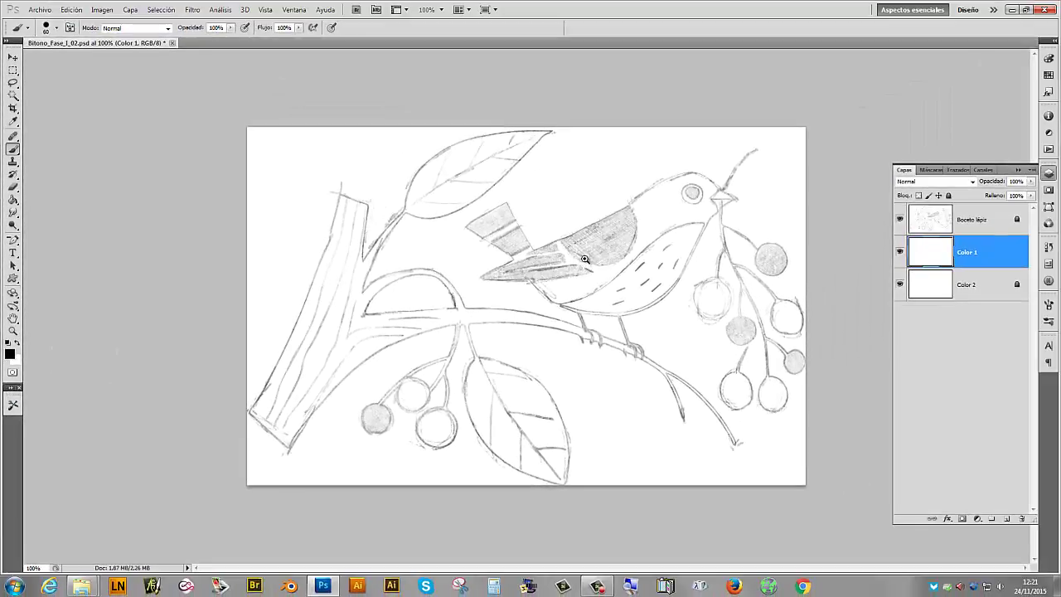
Zoom to 200% on the bird's tail and fine-tune brush size with the bracket keys
left_click(577, 262, "ctrl")
mouse_move(577, 259)
left_mouse_down()
mouse_move(596, 261)
mouse_move(561, 241)
left_mouse_up()
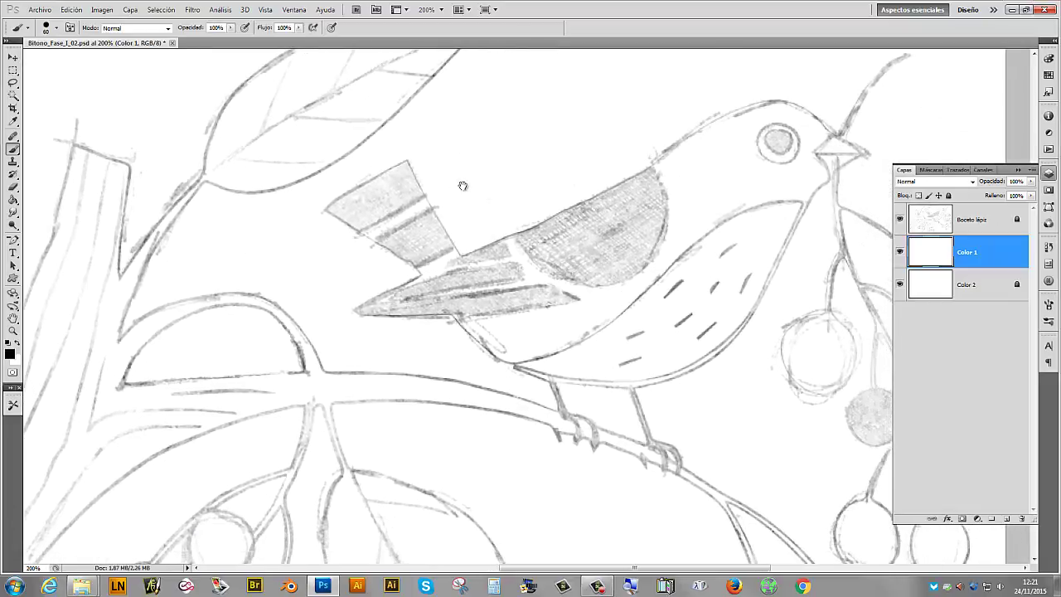
mouse_move(462, 185)
left_mouse_down()
mouse_move(493, 251)
mouse_move(494, 322)
left_mouse_up()
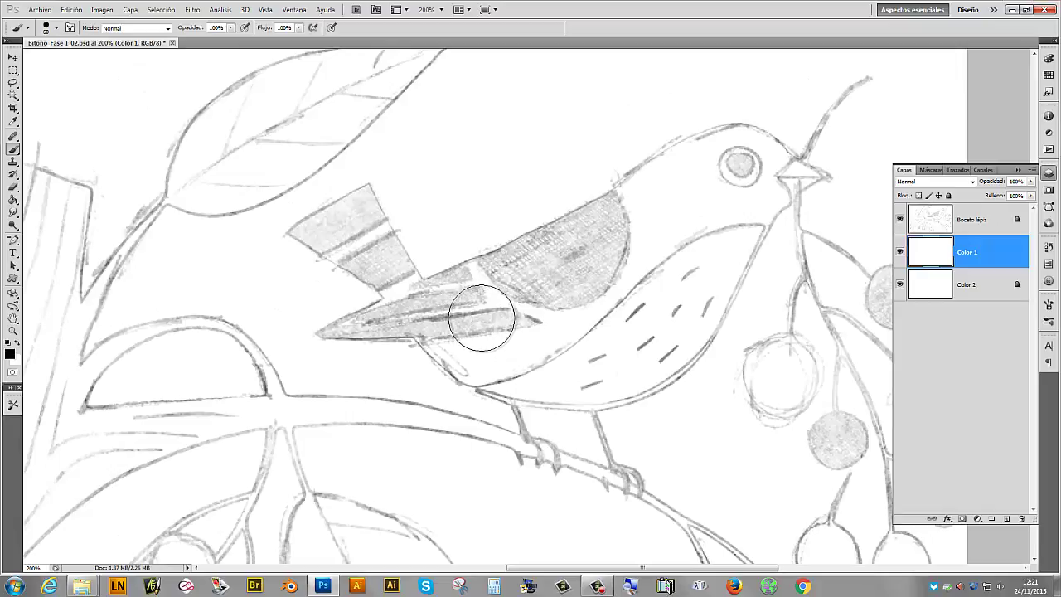
key("bracketleft")
key("bracketleft")
key("bracketleft")
key("bracketleft")
key("bracketleft")
key("bracketleft")
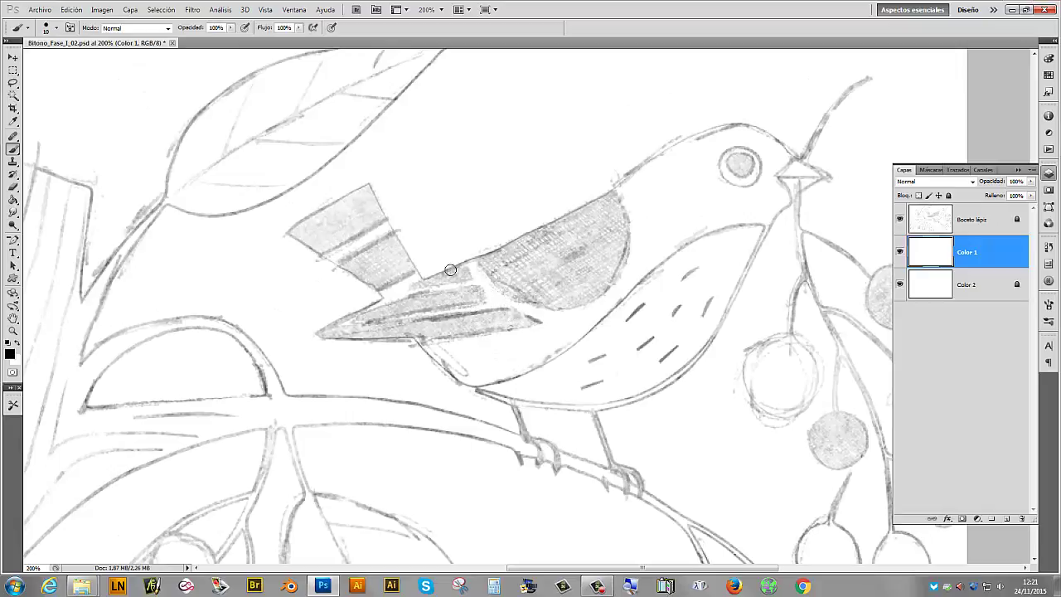
key("bracketright")
key("bracketright")
key("bracketright")
key("bracketleft")
Paint the bird's upper tail as a black wedge, trimming its edges with white
mouse_move(288, 248)
left_mouse_down()
mouse_move(389, 187)
mouse_move(375, 230)
mouse_move(427, 293)
left_mouse_up()
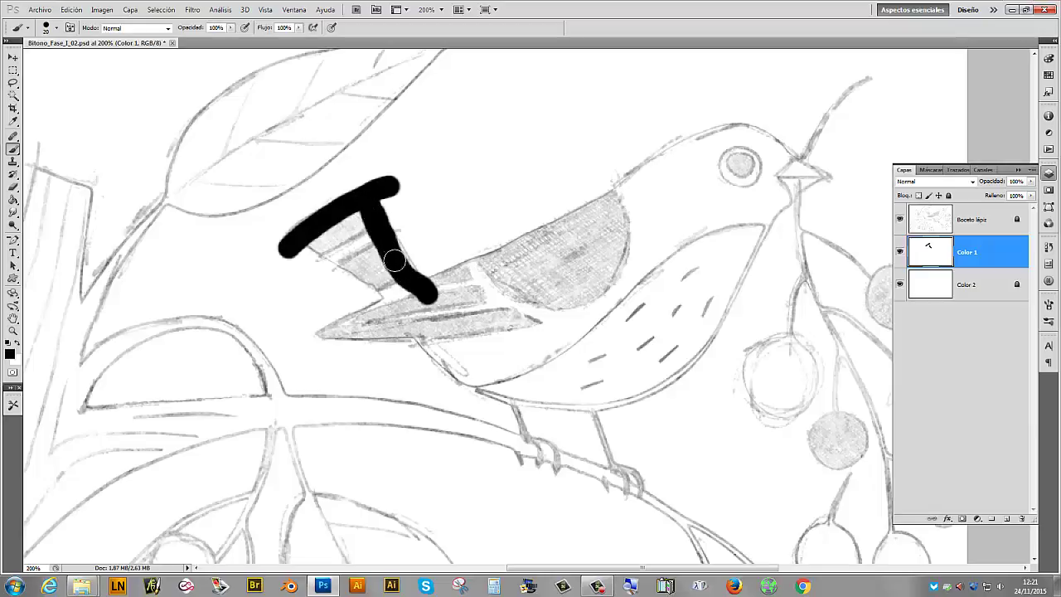
left_click_drag(315, 238, 408, 305)
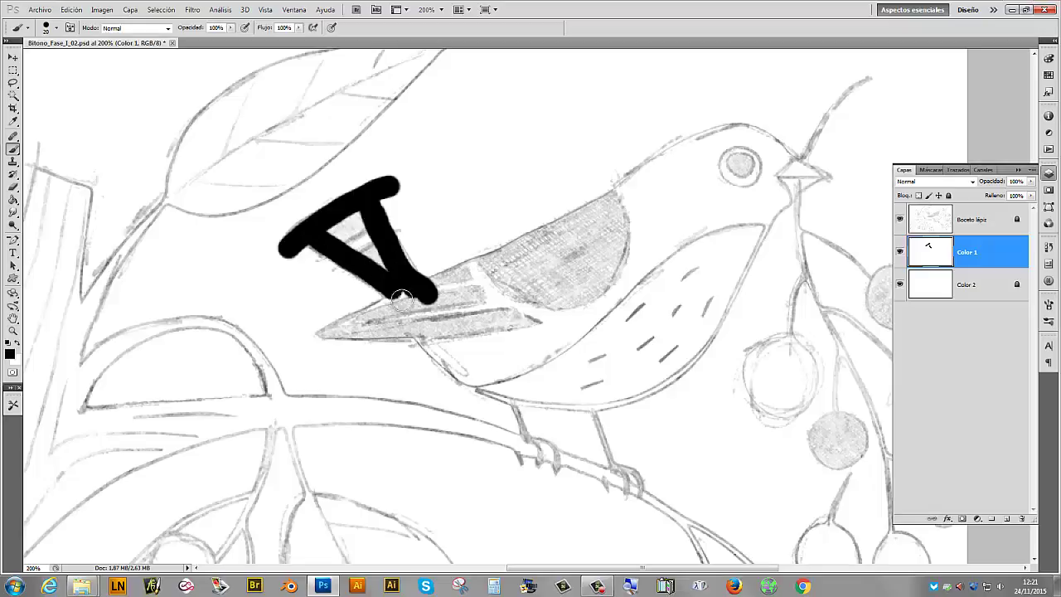
mouse_move(336, 220)
left_mouse_down()
mouse_move(376, 254)
mouse_move(367, 237)
left_mouse_up()
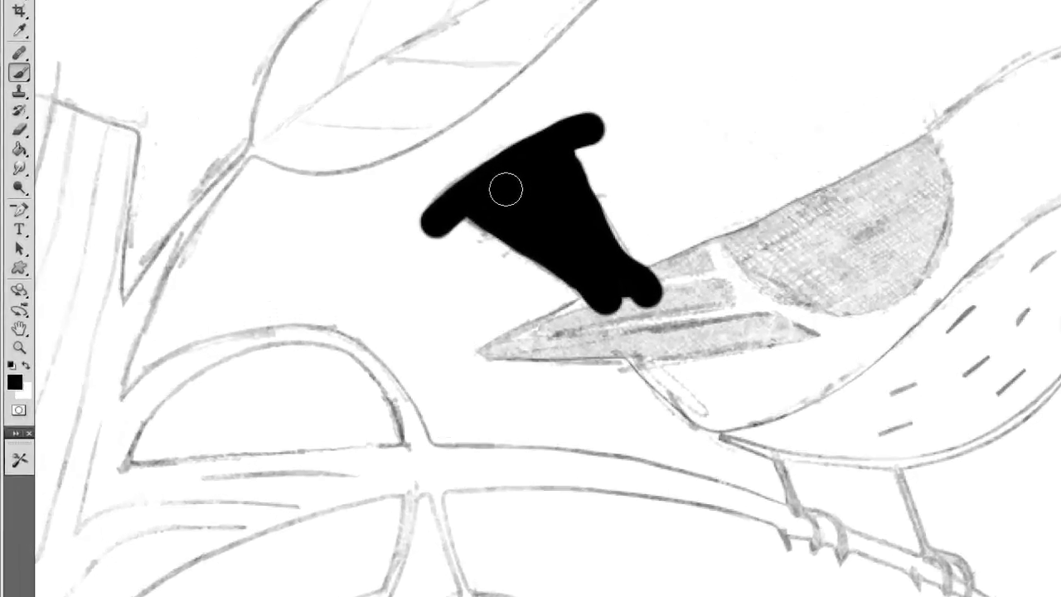
key("x")
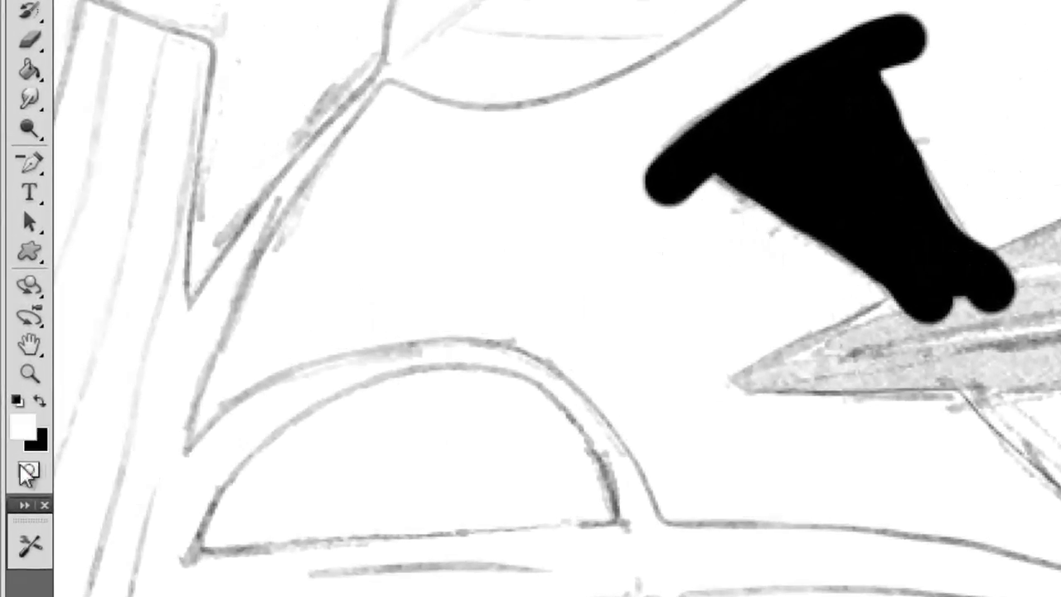
left_click_drag(699, 197, 637, 158)
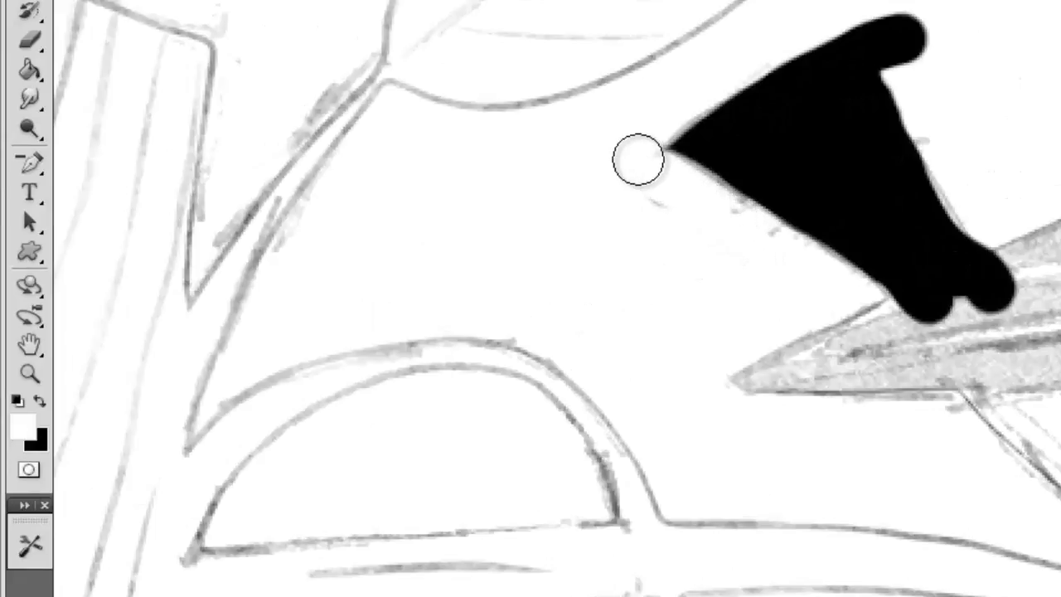
left_click_drag(951, 77, 937, 125)
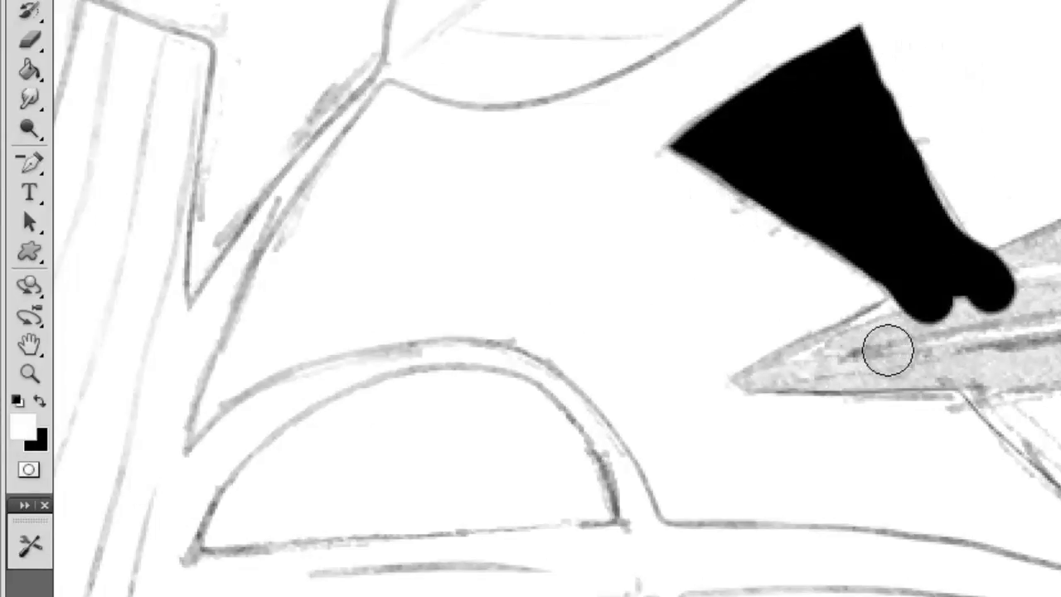
key("x")
Paint the lower tail feather and tail-body join black, correcting overshoot with white
left_click_drag(910, 319, 712, 408)
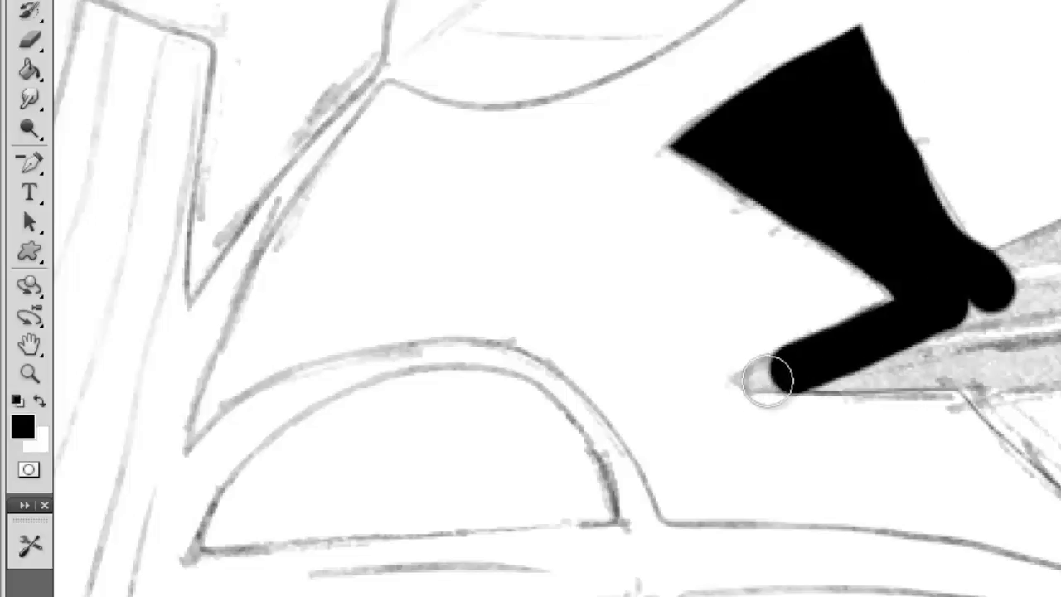
mouse_move(782, 367)
left_mouse_down()
mouse_move(1004, 363)
mouse_move(990, 301)
mouse_move(1041, 327)
mouse_move(1037, 348)
left_mouse_up()
key("x")
left_click_drag(836, 422, 683, 422)
key("x")
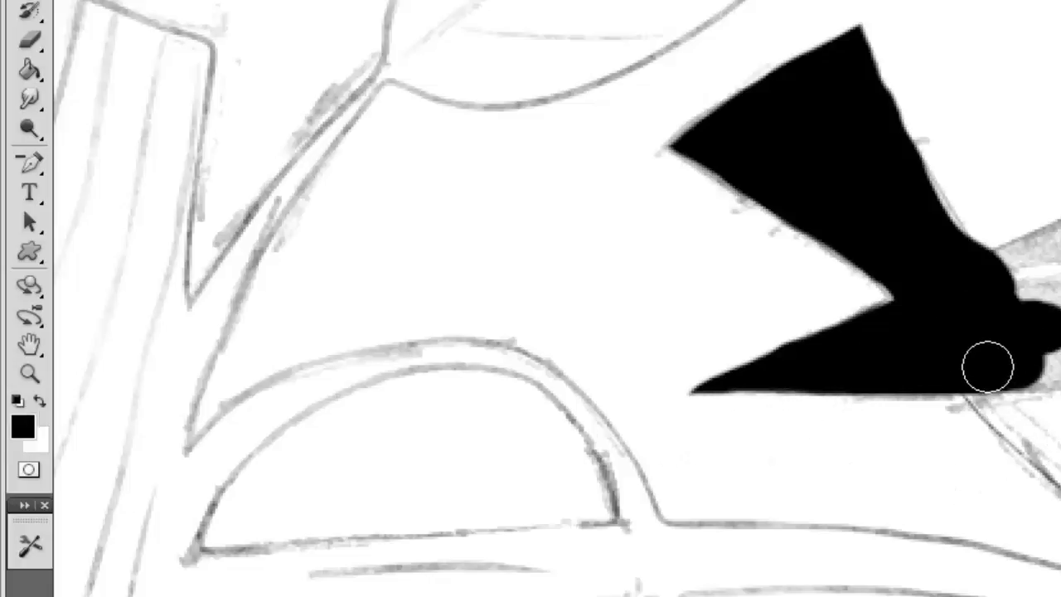
mouse_move(987, 368)
left_mouse_down()
mouse_move(1006, 398)
mouse_move(910, 369)
left_mouse_up()
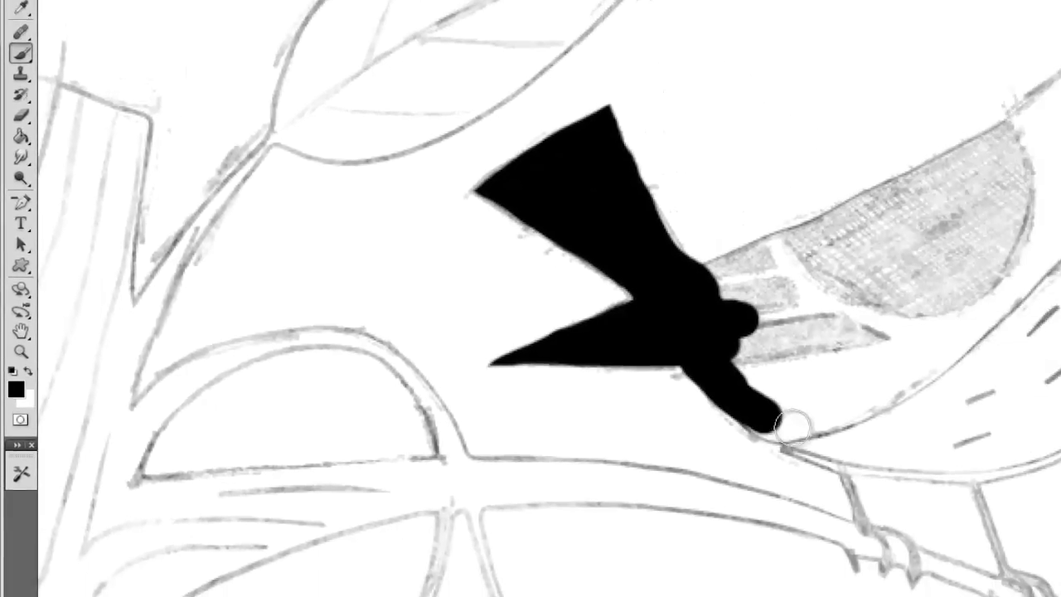
left_click_drag(969, 437, 1060, 494)
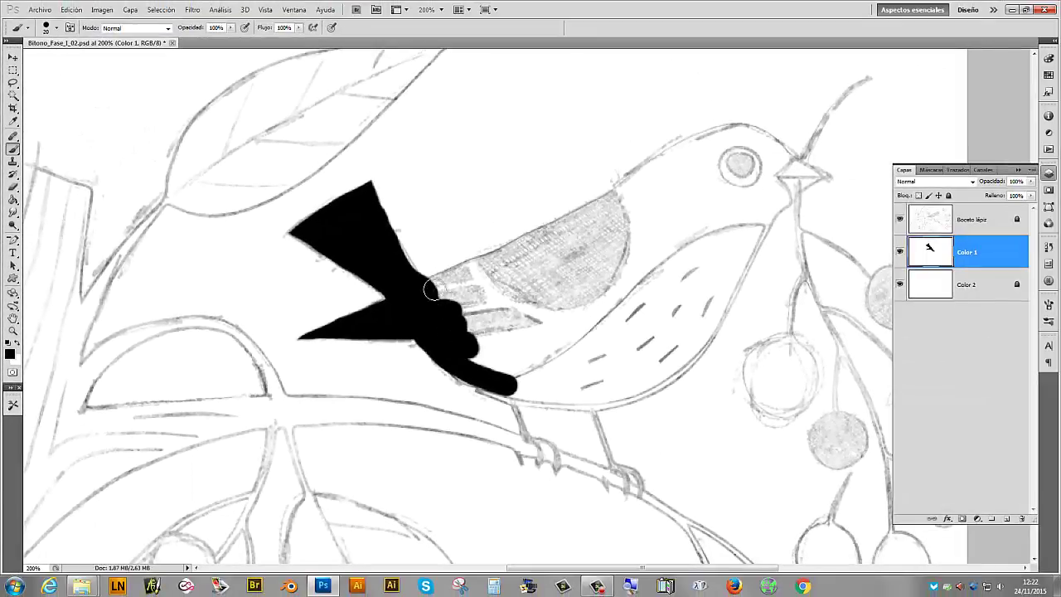
Paint black across the wing and back, then rotate the canvas upside down
mouse_move(432, 290)
left_mouse_down()
mouse_move(576, 222)
mouse_move(559, 233)
mouse_move(622, 189)
left_mouse_up()
mouse_move(564, 225)
left_mouse_down()
mouse_move(722, 138)
mouse_move(751, 133)
mouse_move(765, 147)
left_mouse_up()
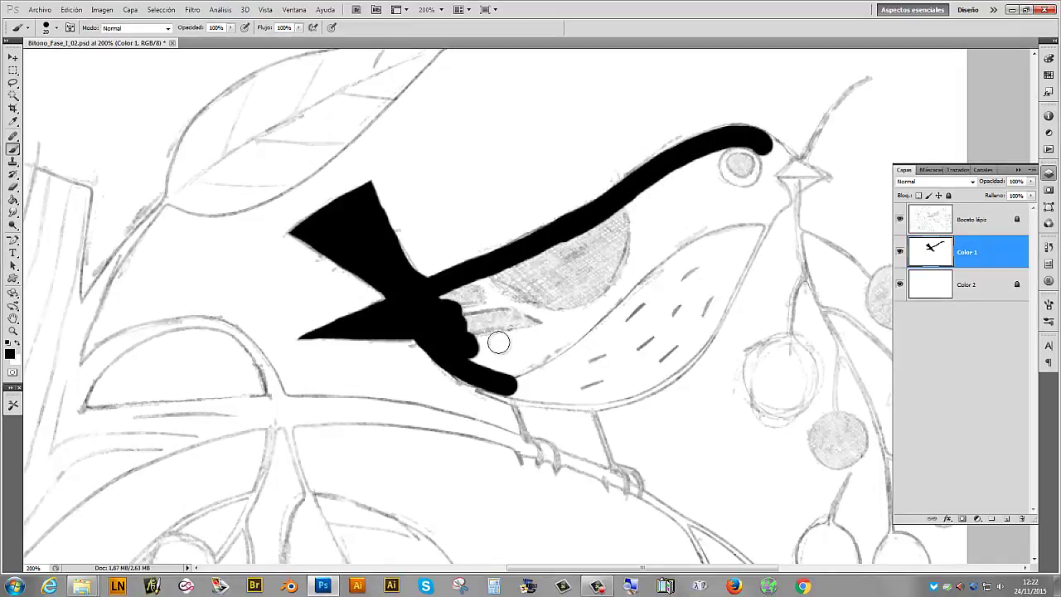
key("r")
mouse_move(521, 314)
left_mouse_down()
mouse_move(537, 259)
mouse_move(497, 320)
mouse_move(429, 272)
mouse_move(437, 316)
mouse_move(456, 321)
left_mouse_up()
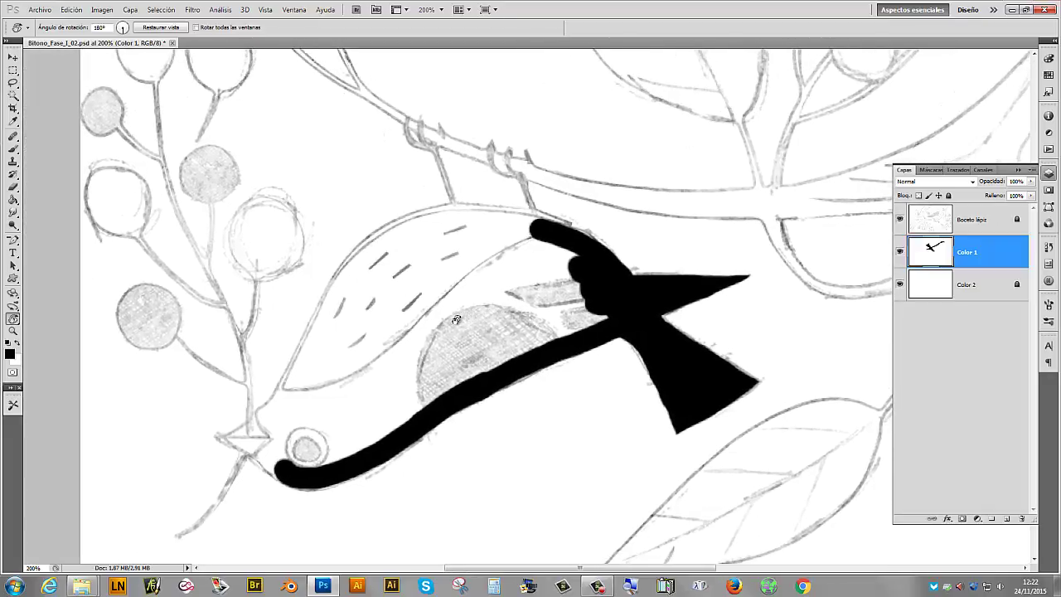
left_click_drag(368, 284, 391, 277)
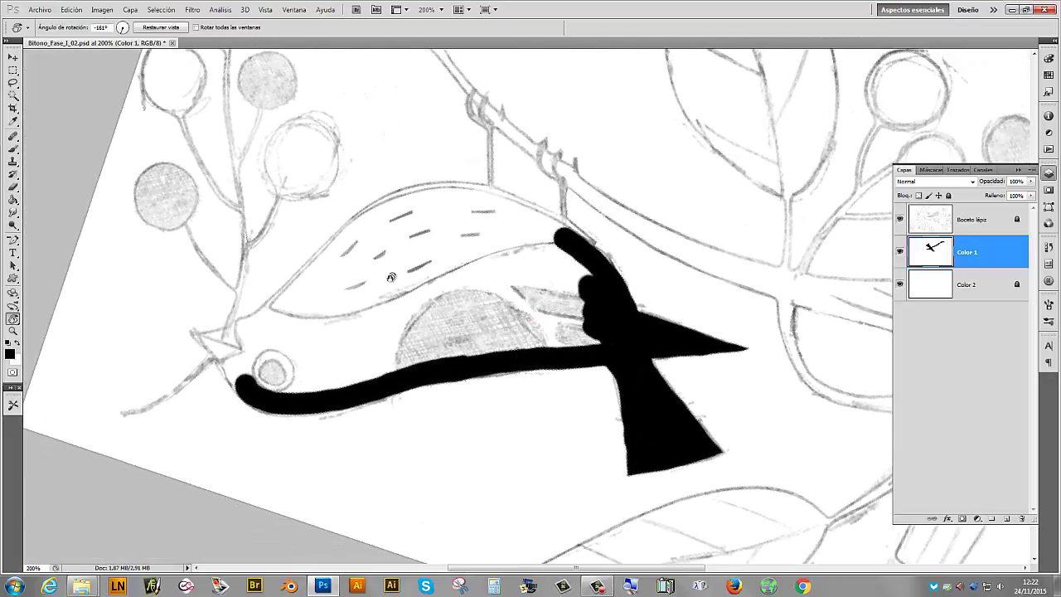
key("b")
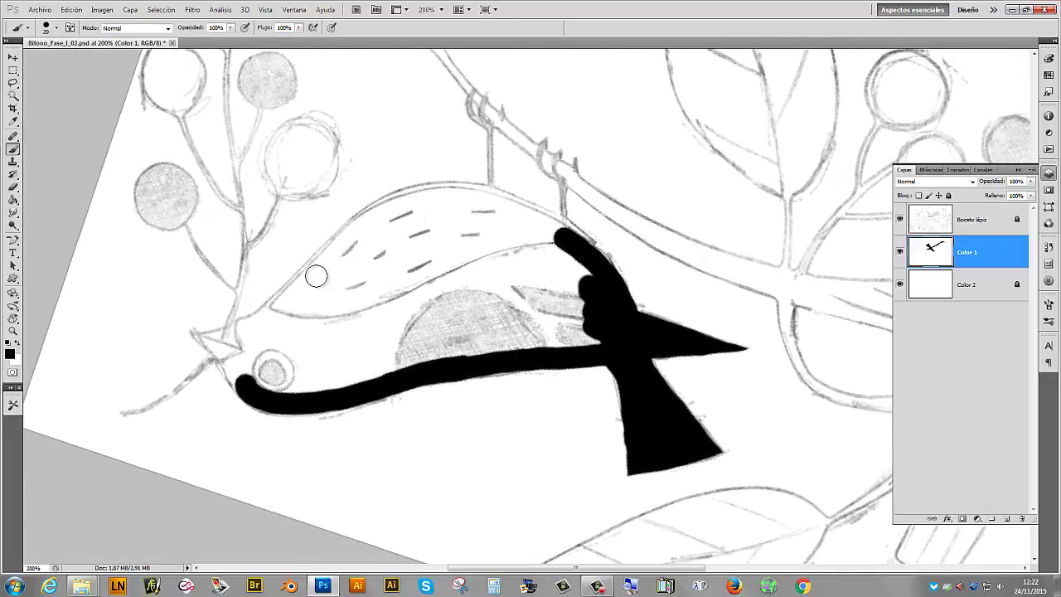
Outline the belly to the beak in black, restore the upright view, and fill the wing
mouse_move(316, 276)
left_mouse_down()
mouse_move(415, 194)
mouse_move(499, 202)
mouse_move(562, 238)
left_mouse_up()
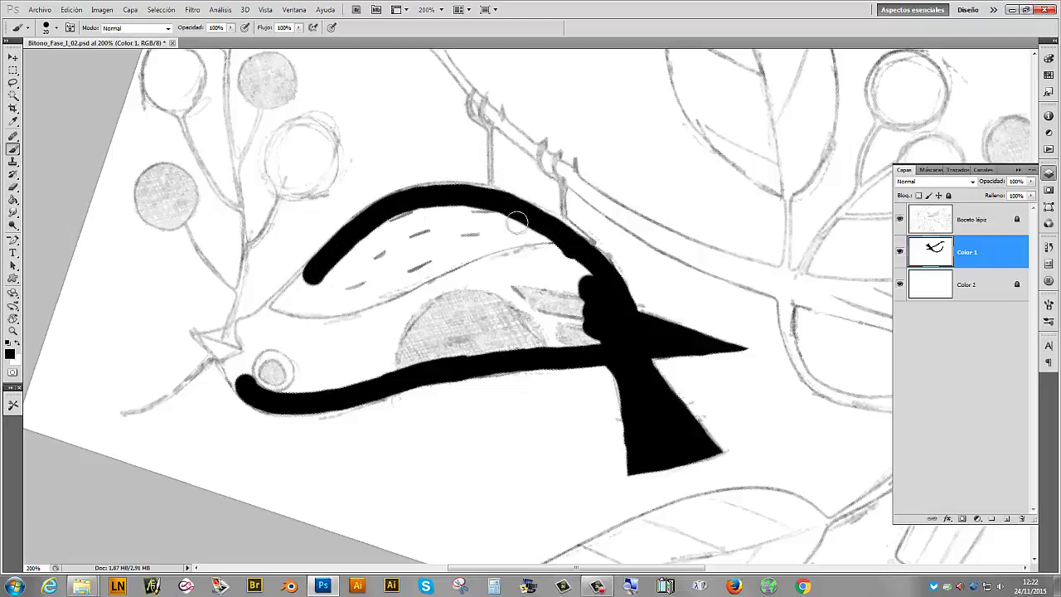
mouse_move(298, 287)
left_mouse_down()
mouse_move(242, 326)
mouse_move(174, 340)
left_mouse_up()
mouse_move(247, 384)
left_mouse_down()
mouse_move(203, 343)
mouse_move(178, 337)
left_mouse_up()
key("x")
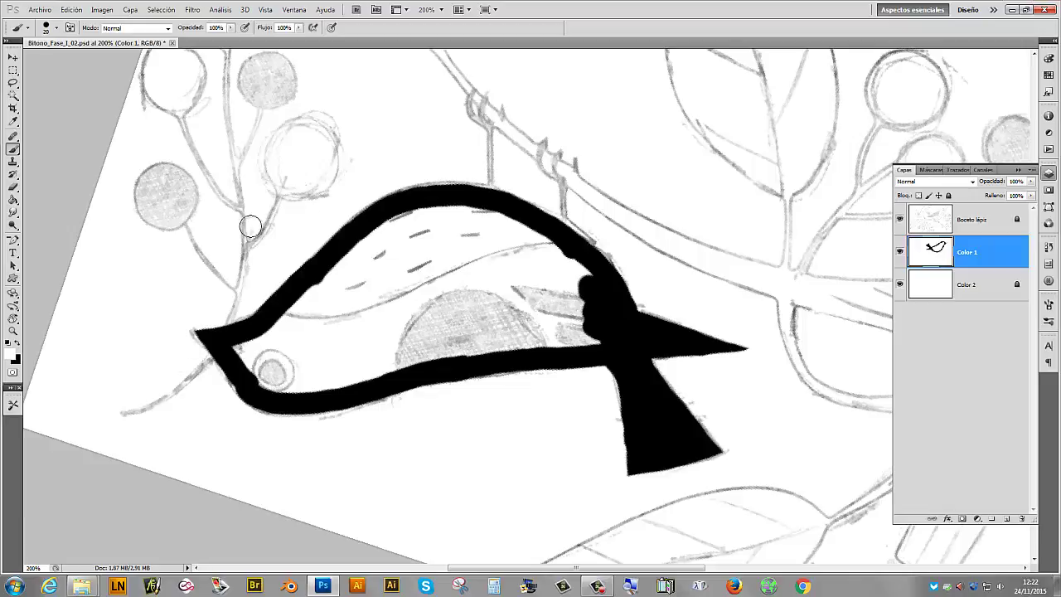
key("r")
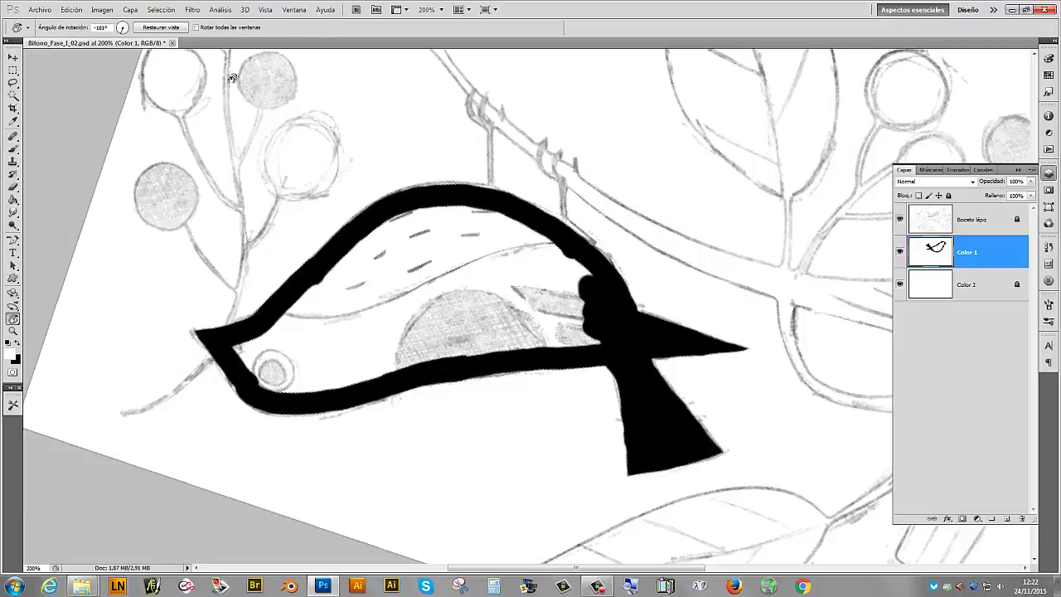
left_click(162, 27)
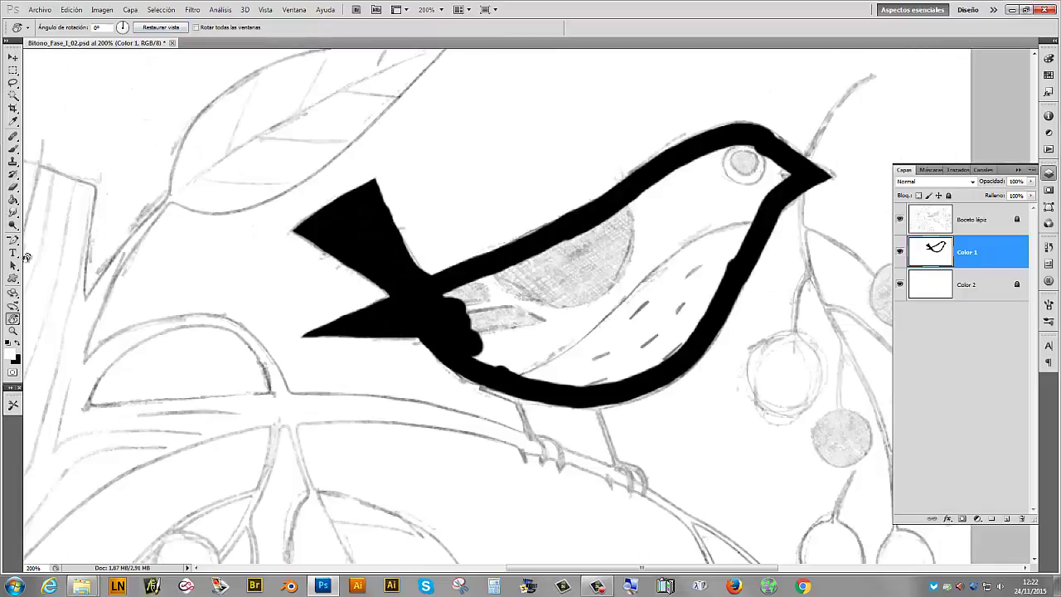
left_click(12, 150)
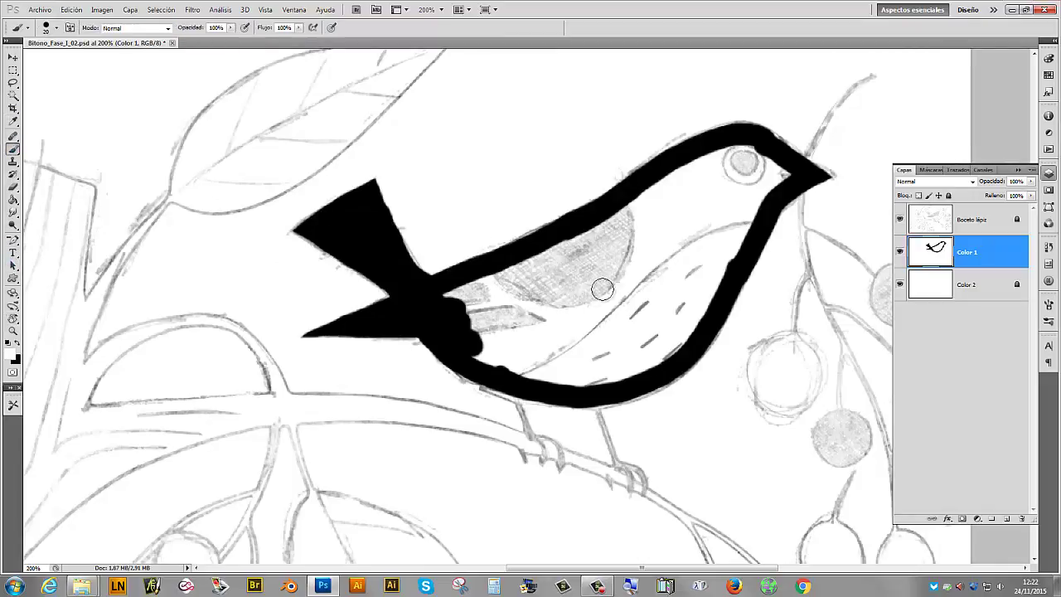
key("x")
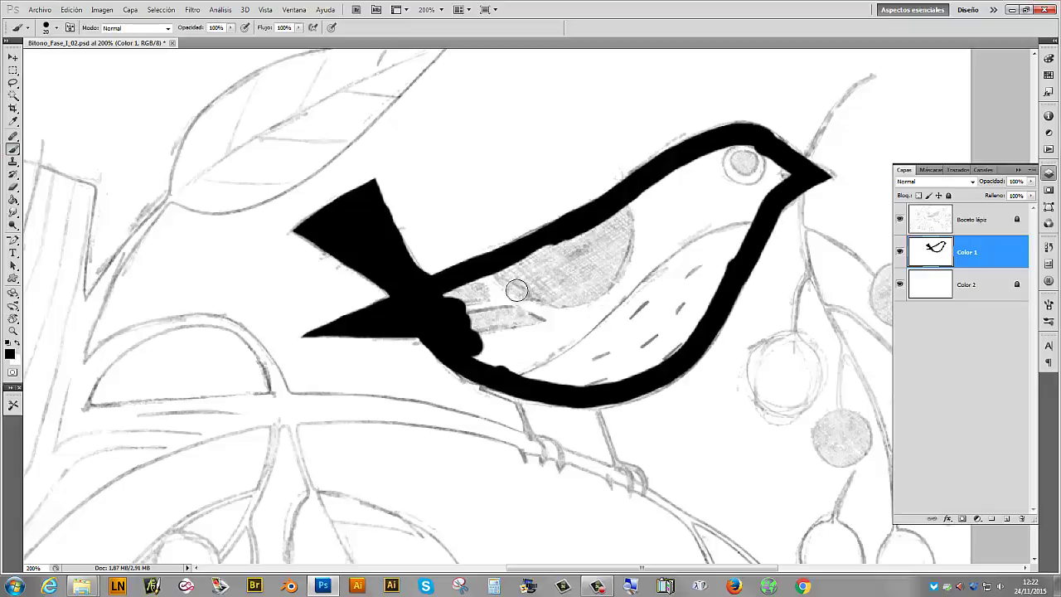
mouse_move(549, 264)
left_mouse_down()
mouse_move(511, 289)
mouse_move(555, 333)
left_mouse_up()
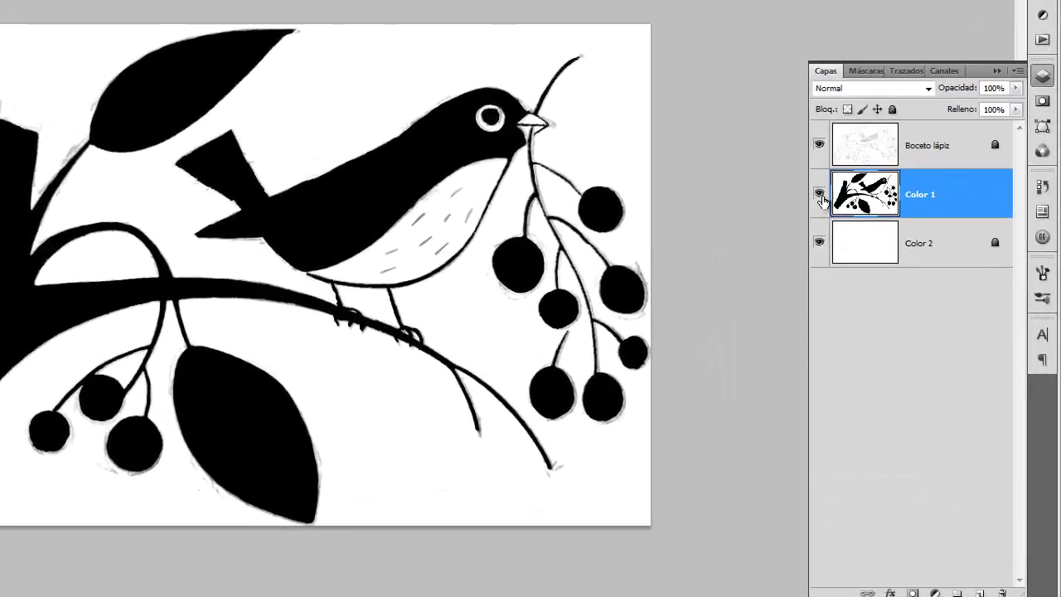
Set Color 1's opacity to about 68% so the pencil sketch shows through
left_click(818, 196)
left_click(818, 196)
left_click(1017, 88)
left_click_drag(1018, 106, 984, 106)
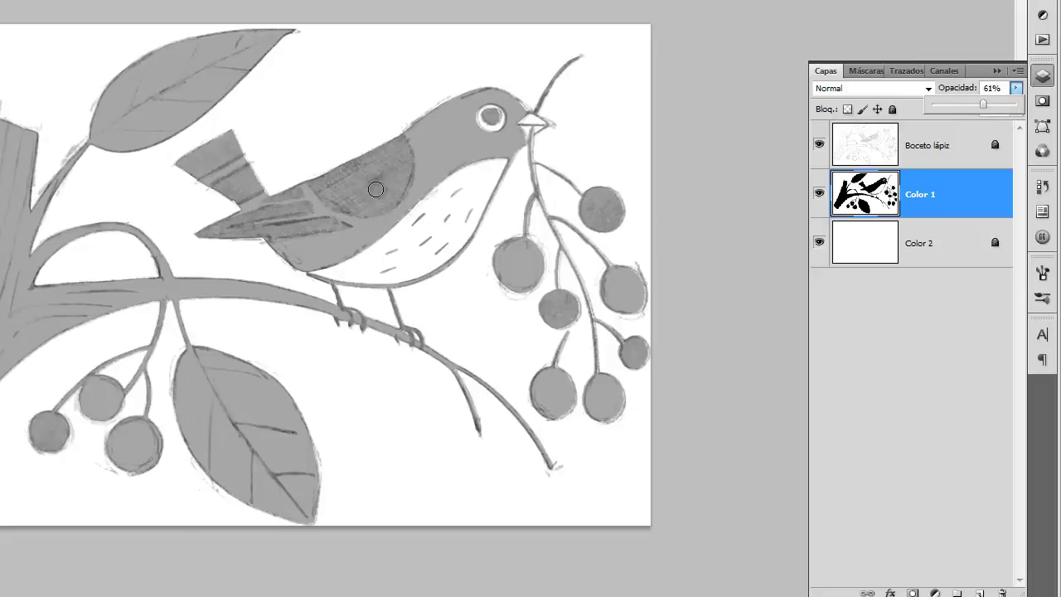
left_click(820, 146)
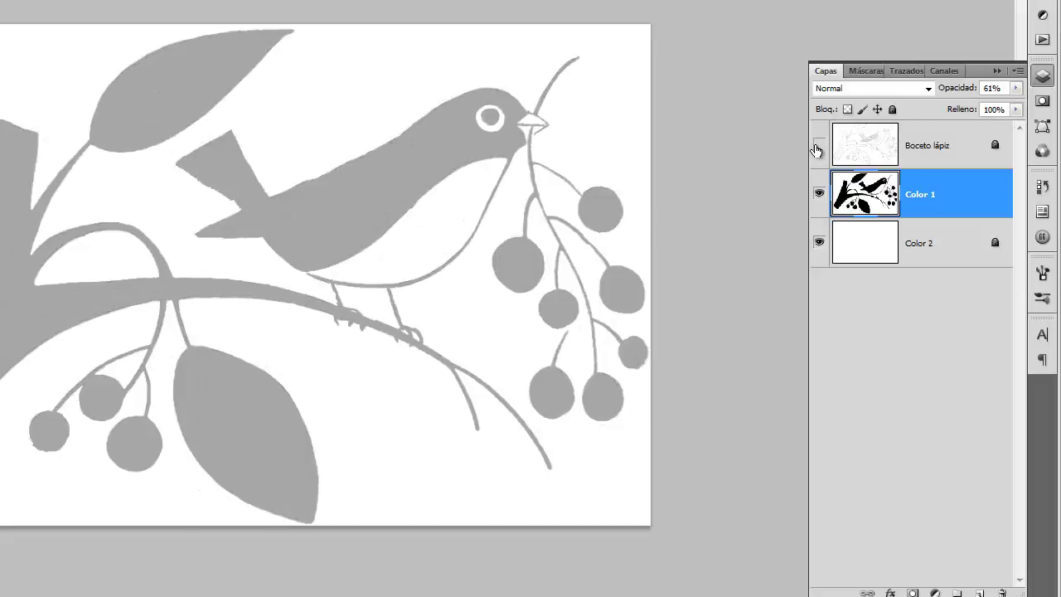
left_click(818, 146)
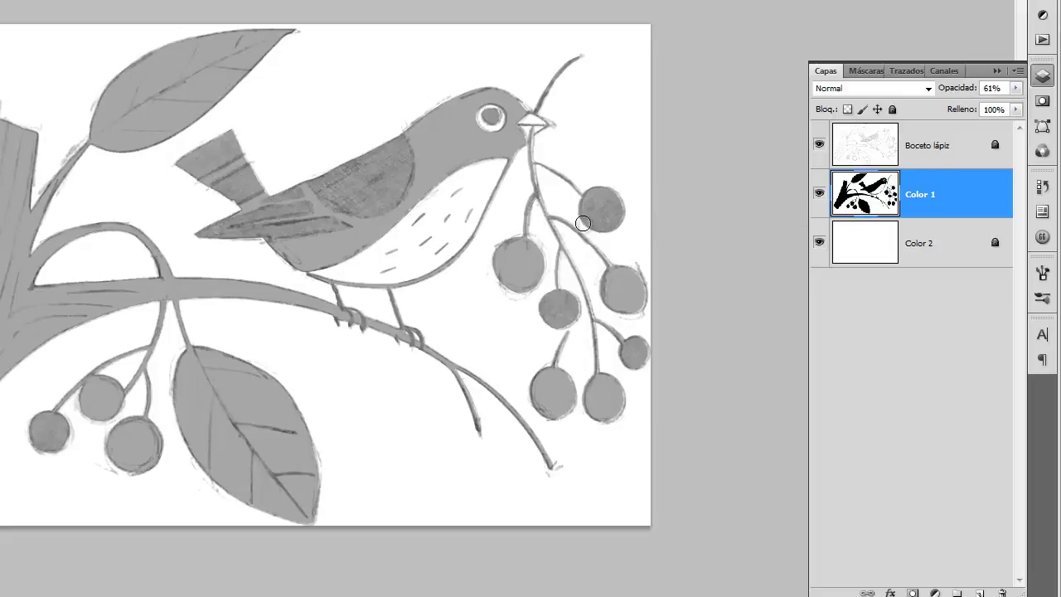
left_click(1020, 91)
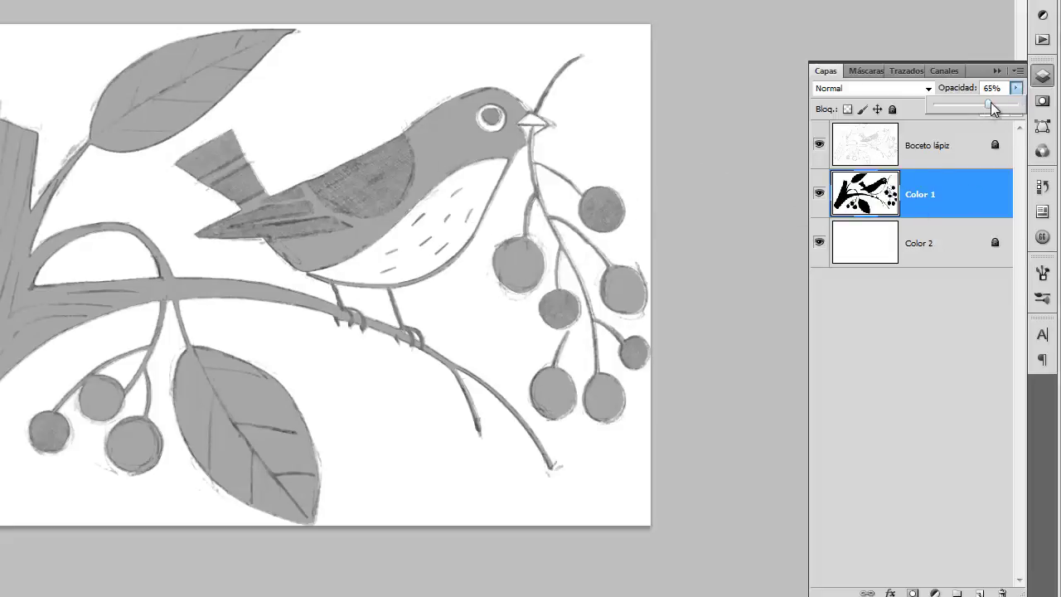
left_click_drag(991, 103, 1019, 104)
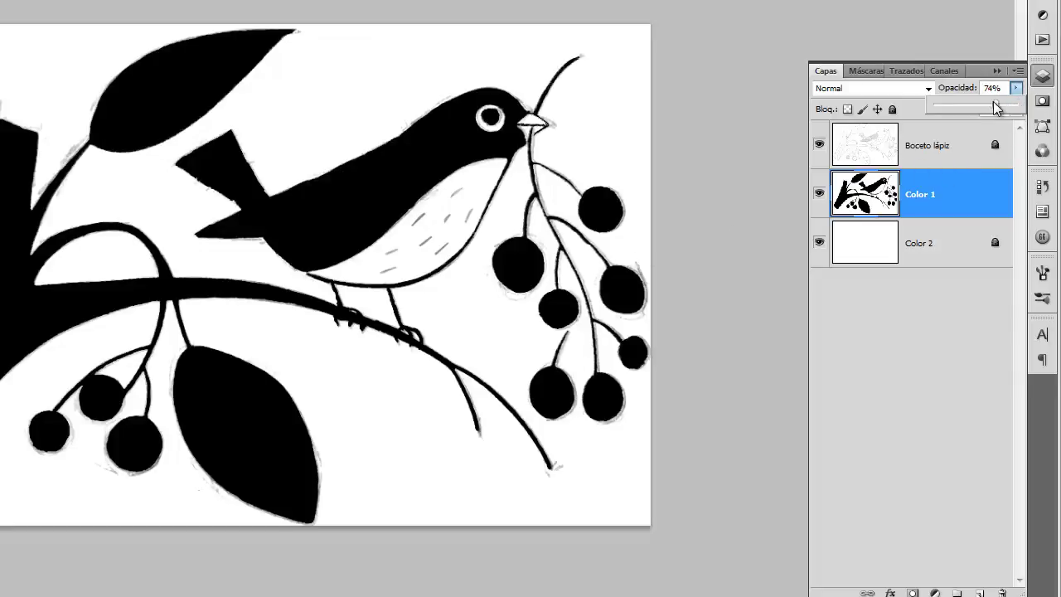
left_click_drag(996, 108, 991, 105)
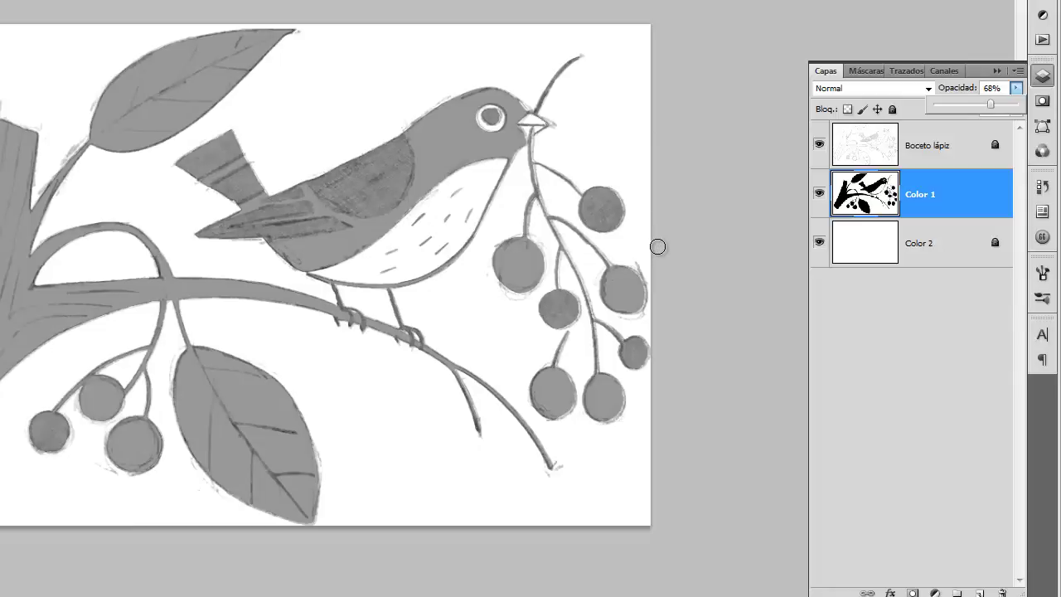
Lock Color 1, then select and unlock Color 2
left_click(892, 109)
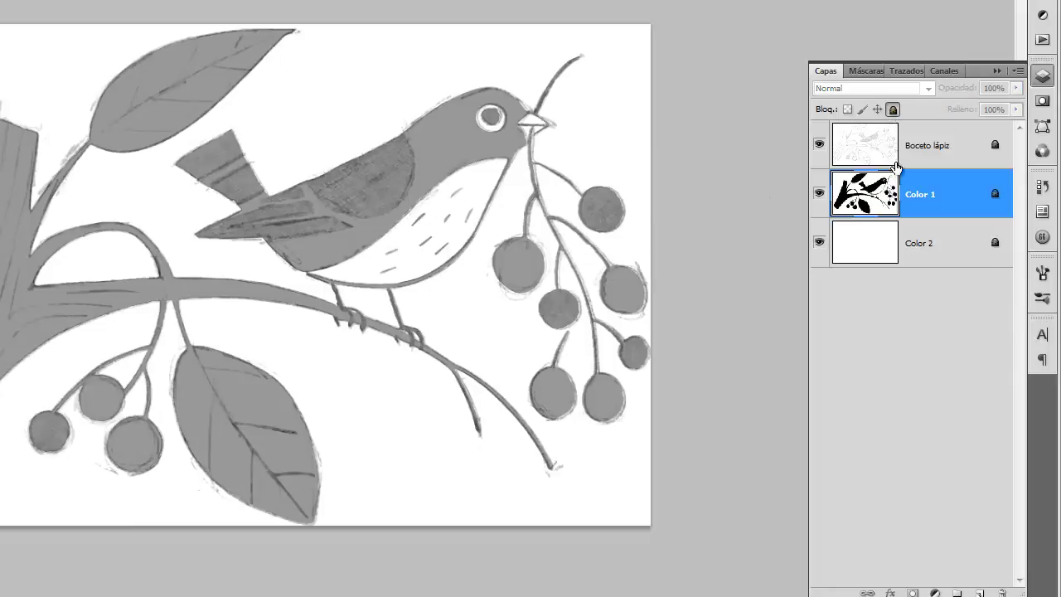
left_click(915, 253)
left_click(893, 109)
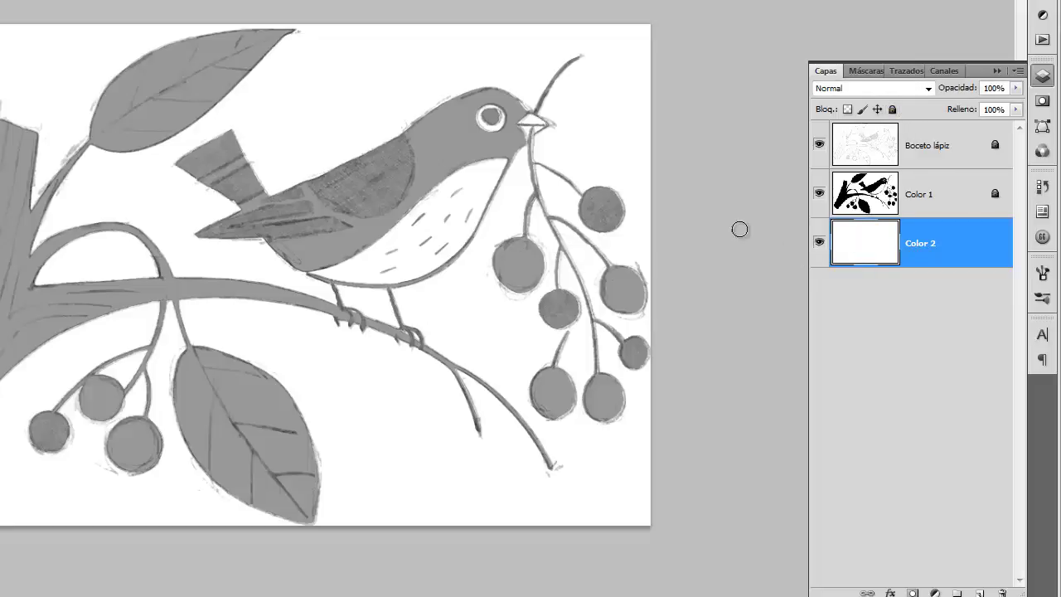
Outline and fill the upper wing patch black on Color 2, erasing smudges with white
scroll(379, 197, "up", 2)
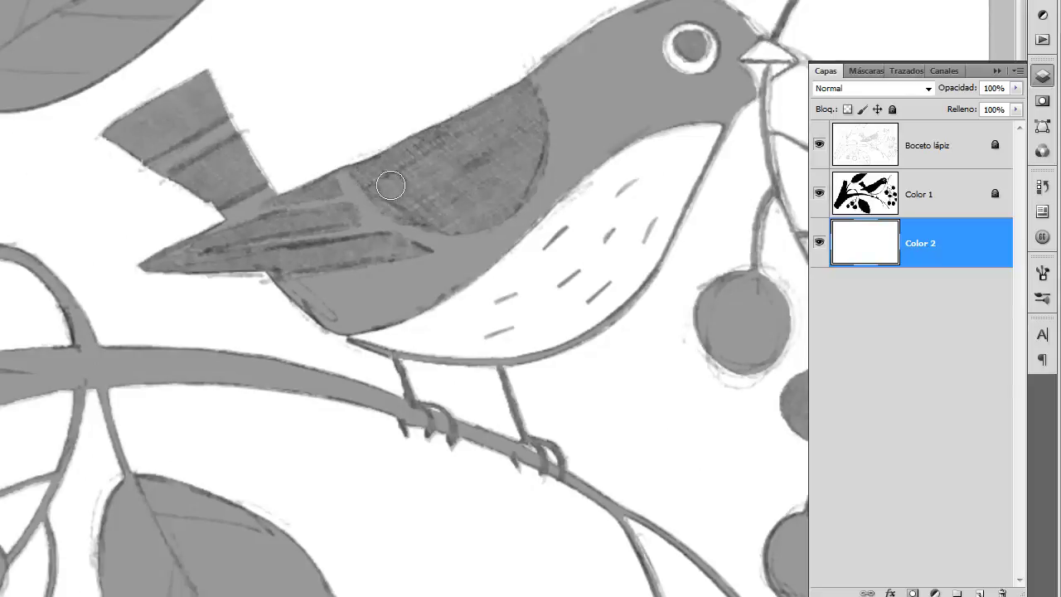
mouse_move(360, 151)
left_mouse_down()
mouse_move(371, 190)
mouse_move(518, 162)
left_mouse_up()
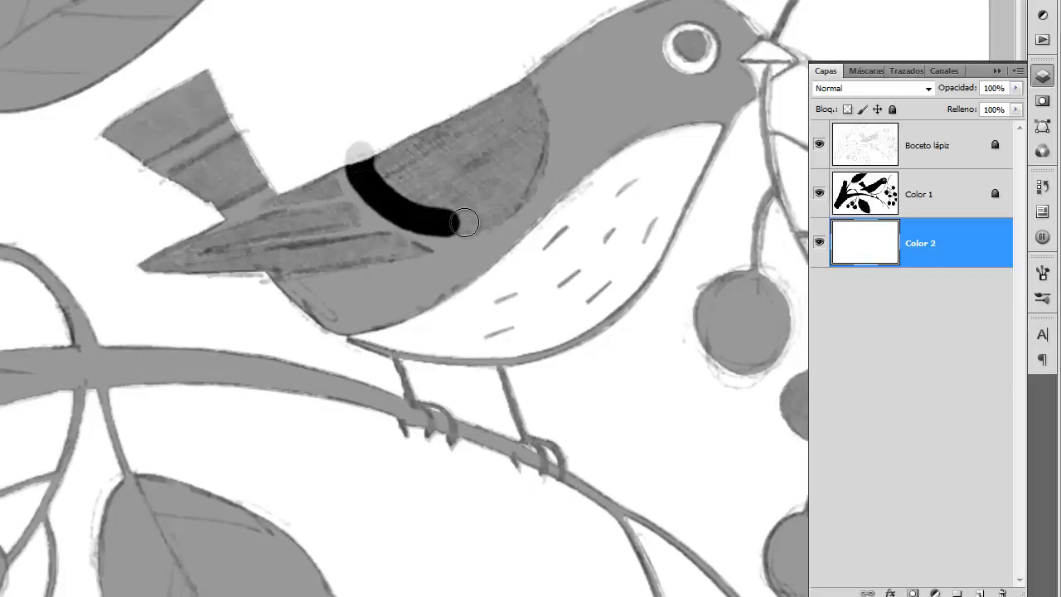
left_click_drag(521, 64, 508, 176)
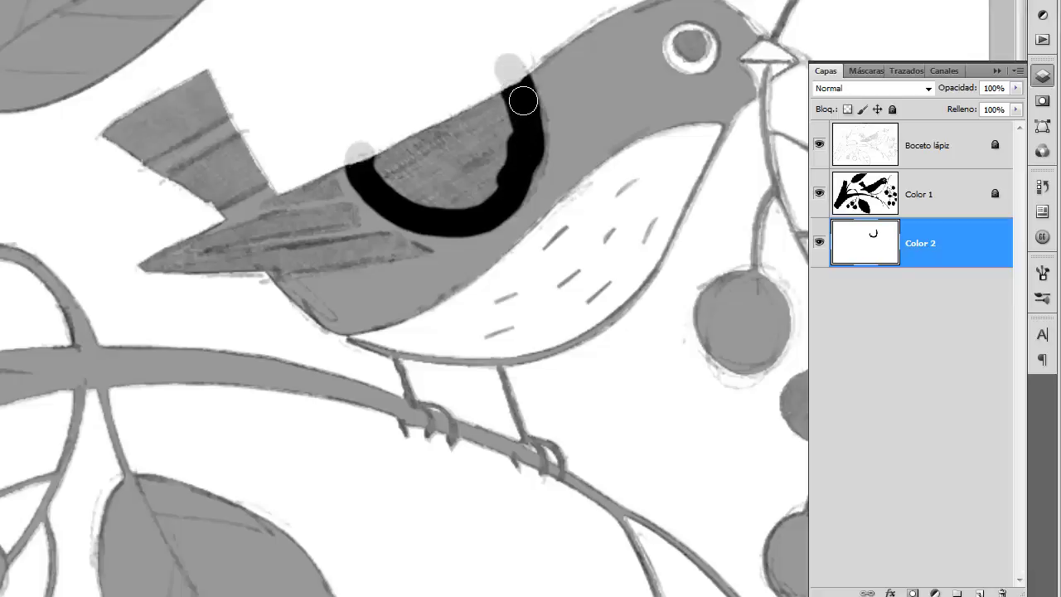
mouse_move(523, 102)
left_mouse_down()
mouse_move(526, 161)
mouse_move(492, 200)
mouse_move(525, 175)
mouse_move(472, 215)
left_mouse_up()
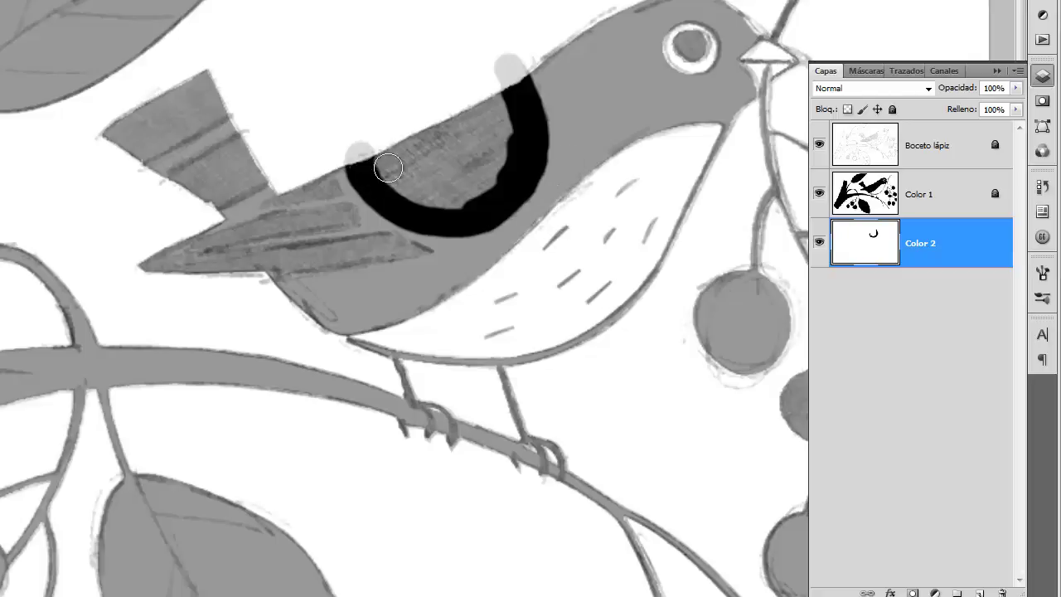
left_click_drag(388, 168, 505, 100)
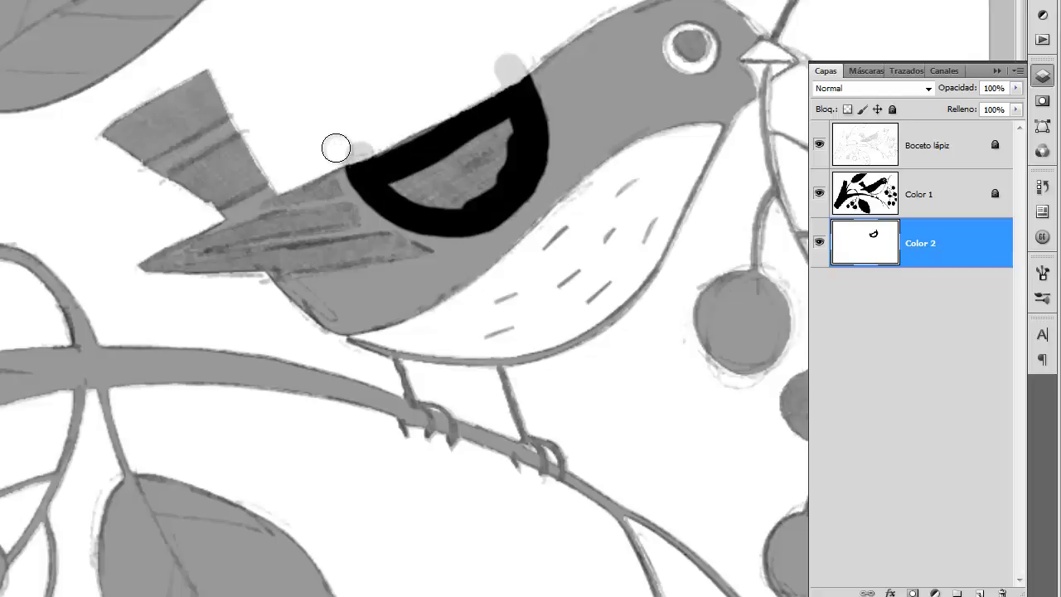
left_click_drag(336, 148, 373, 135)
left_click_drag(492, 40, 523, 52)
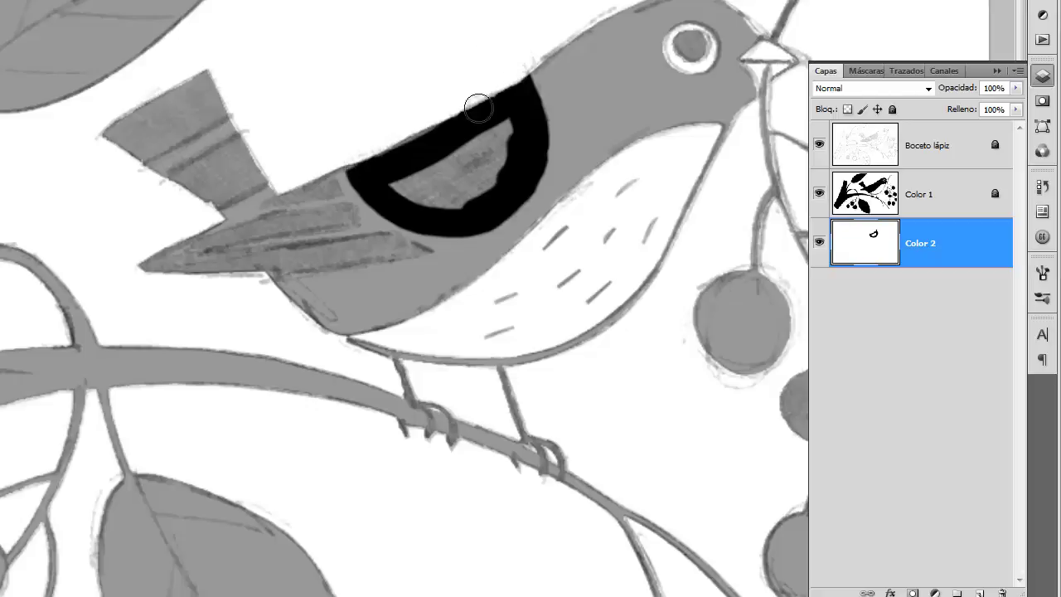
mouse_move(390, 178)
left_mouse_down()
mouse_move(462, 190)
mouse_move(414, 177)
mouse_move(514, 136)
mouse_move(474, 171)
left_mouse_up()
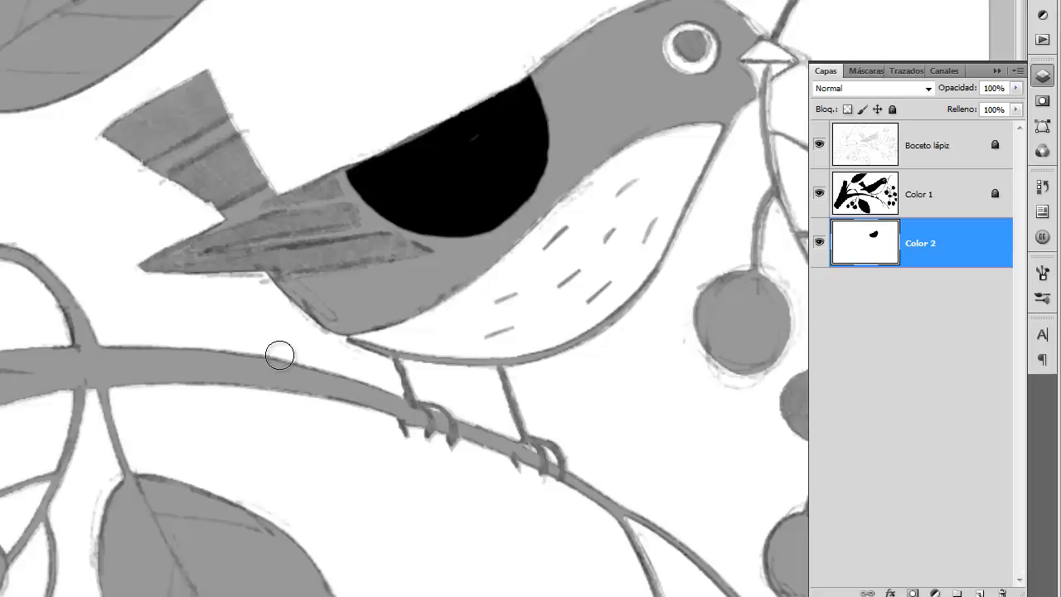
left_click(347, 313, "alt")
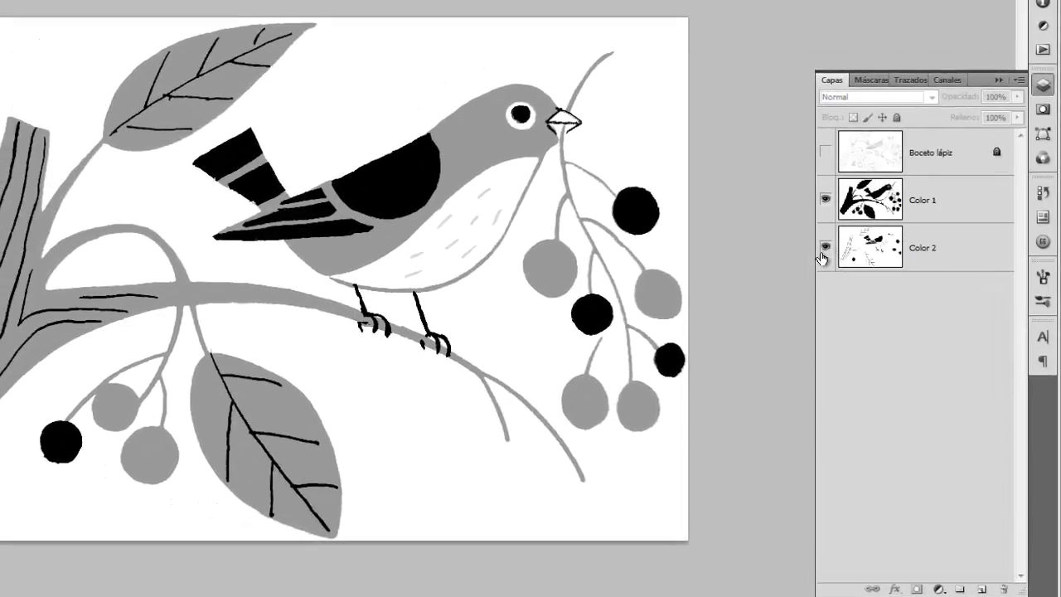
Toggle Color 2 and Color 1 to compare them, then restore Color 1 to 100% opacity
left_click(825, 248)
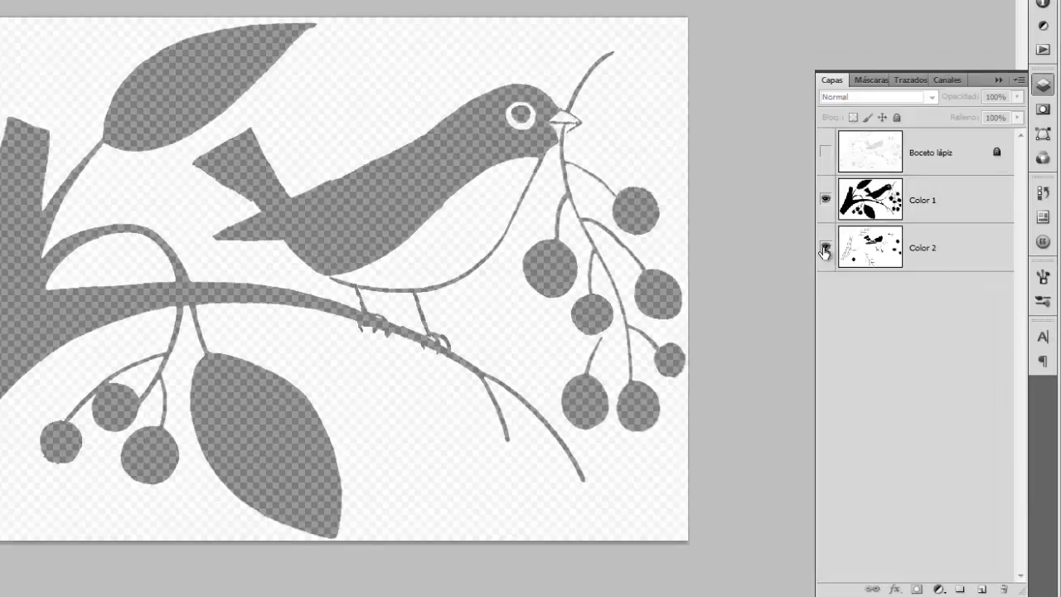
left_click(825, 247)
left_click(825, 247)
left_click(826, 247)
left_click(825, 199)
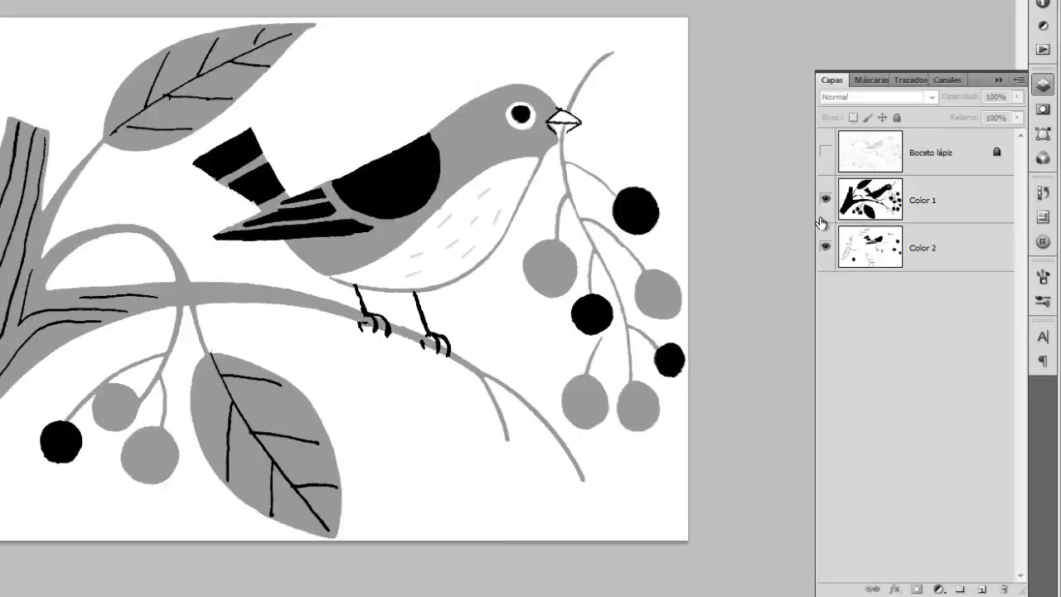
left_click(858, 219)
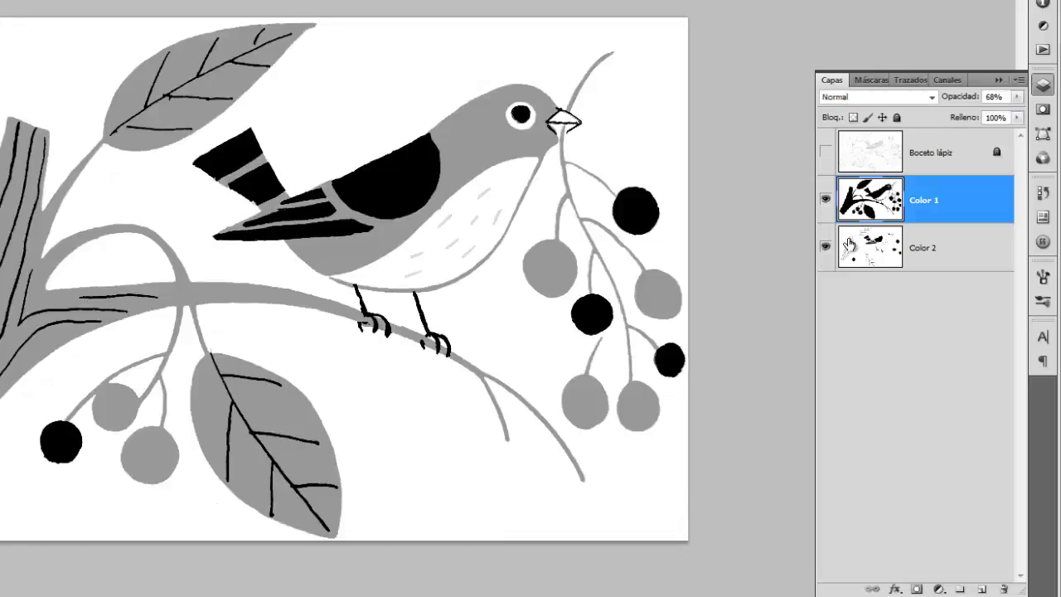
left_click(1018, 97)
left_click_drag(1012, 122, 1022, 127)
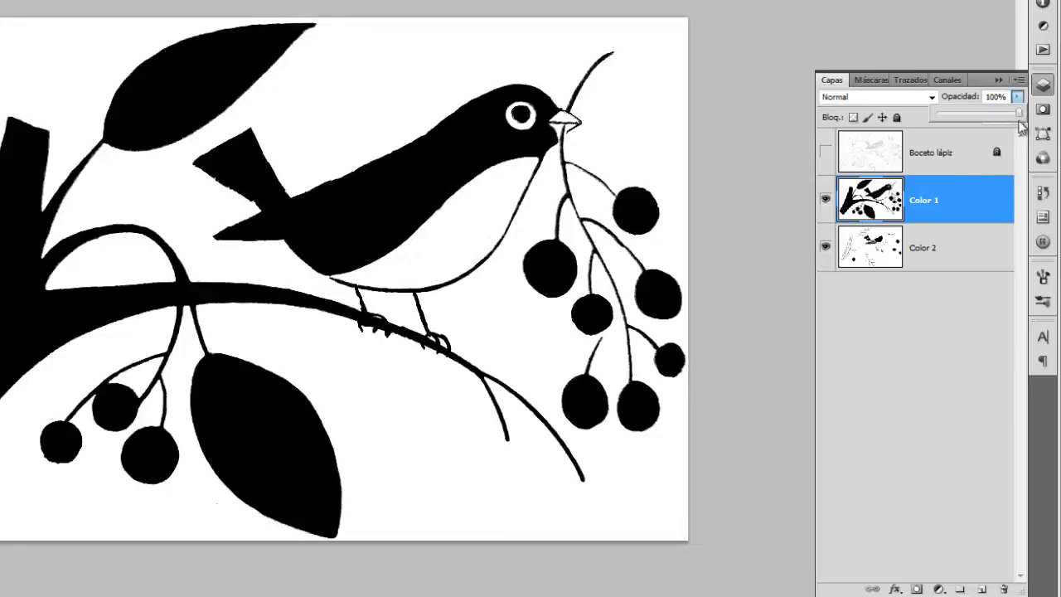
left_click(825, 200)
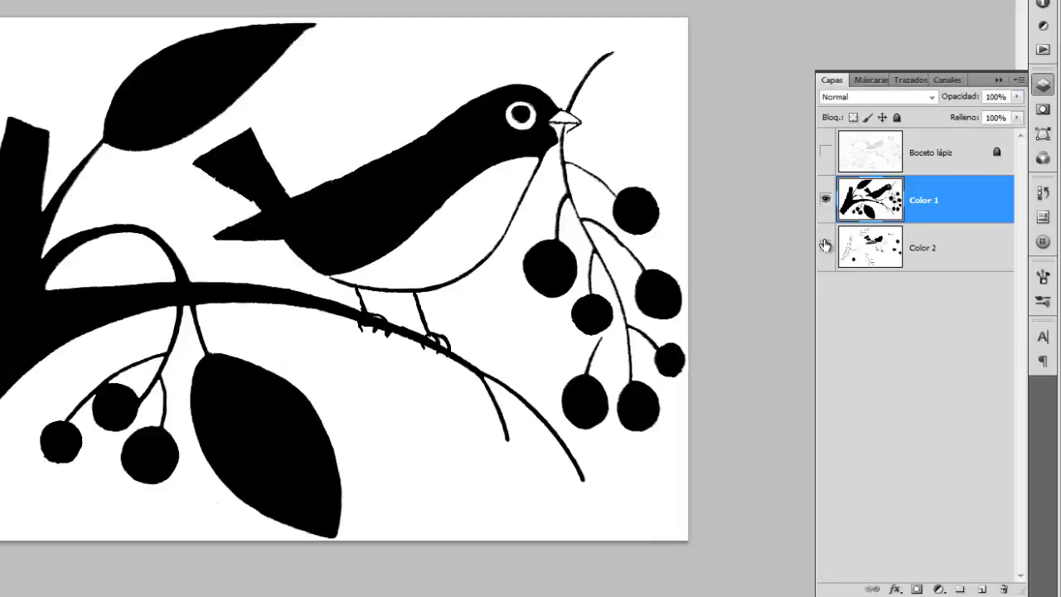
left_click(937, 249)
left_click(927, 201)
Add a Tono/saturación adjustment layer above Color 1
left_click(941, 589)
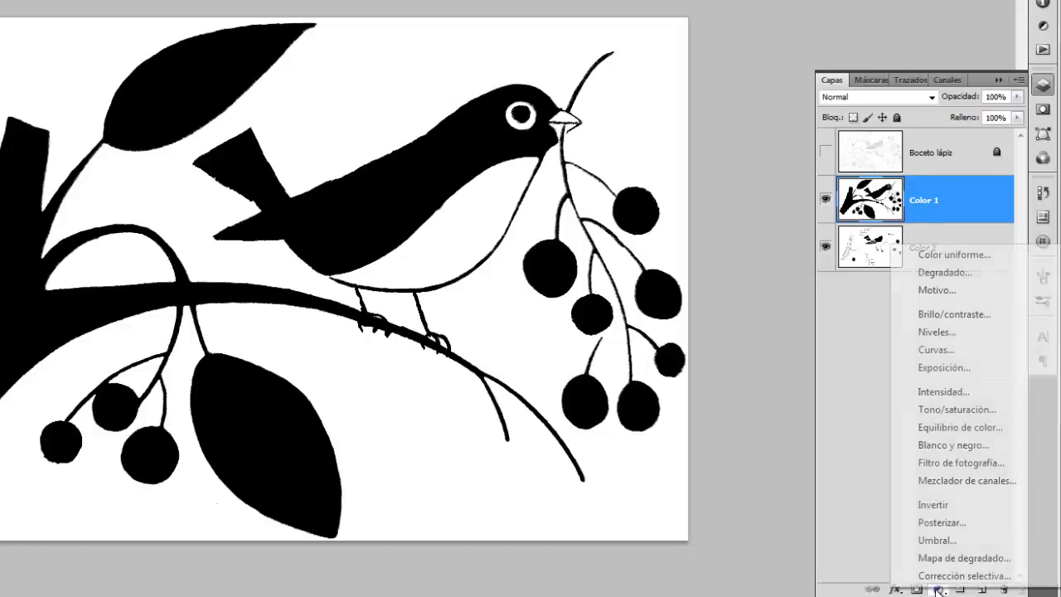
left_click(940, 199)
left_click(937, 266)
left_click(937, 205)
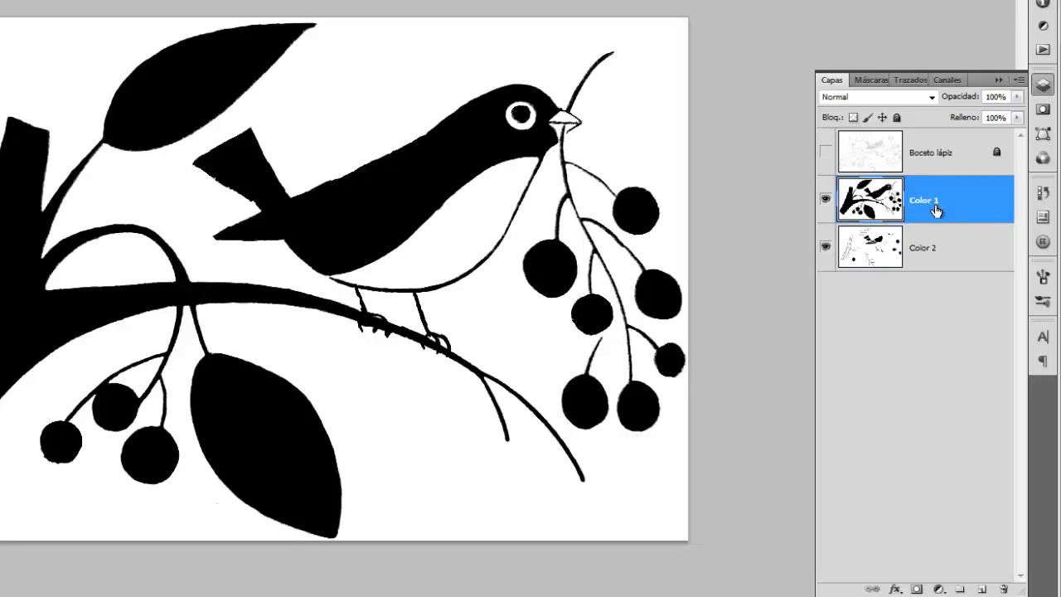
left_click(940, 589)
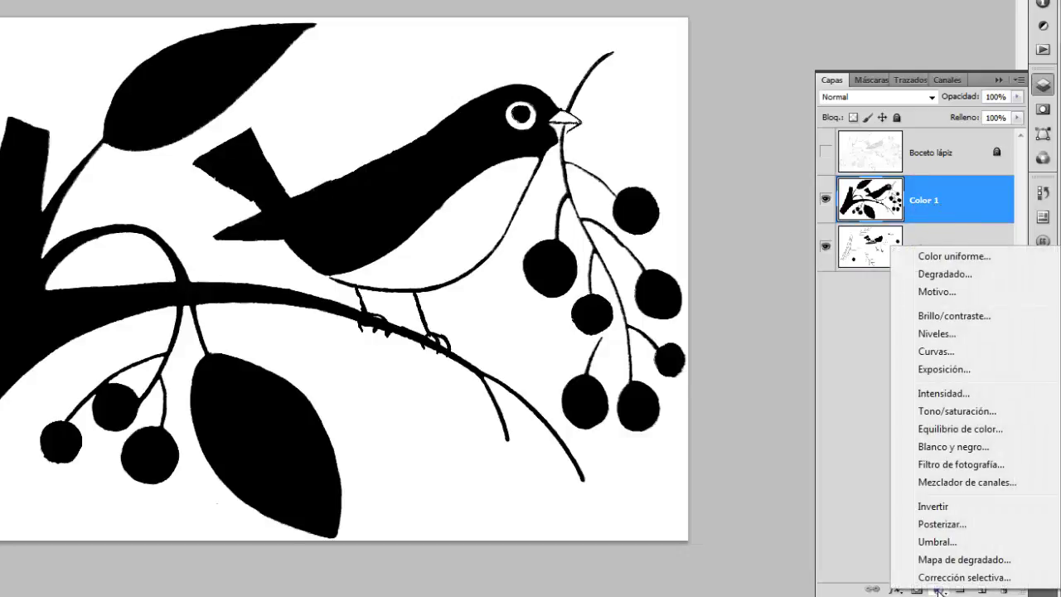
left_click(954, 412)
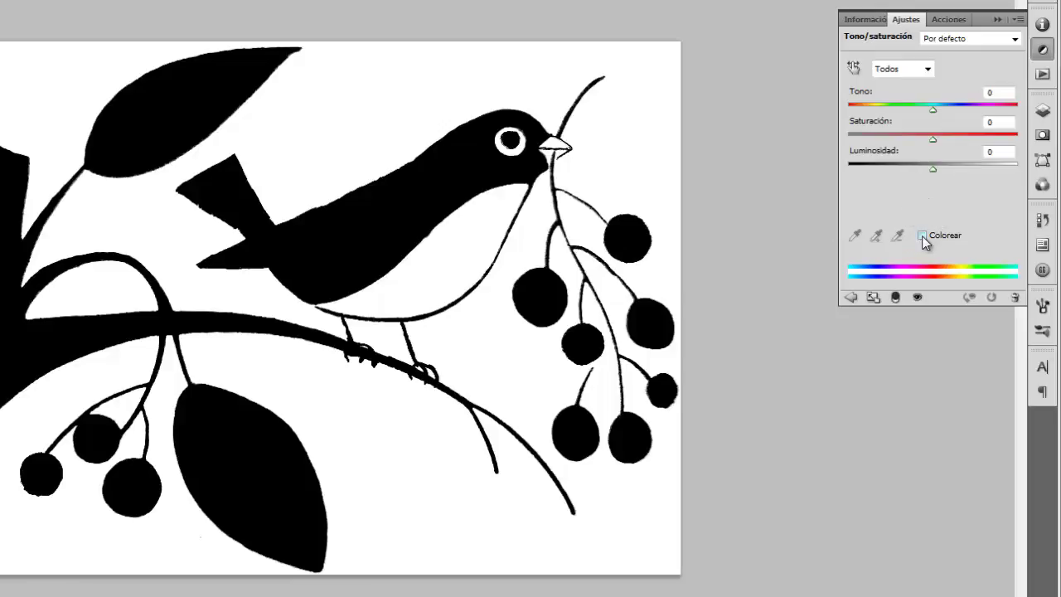
Colorize the Tono/saturación 1 adjustment, adjusting hue, saturation and lightness to a bright blue tint
left_click(922, 237)
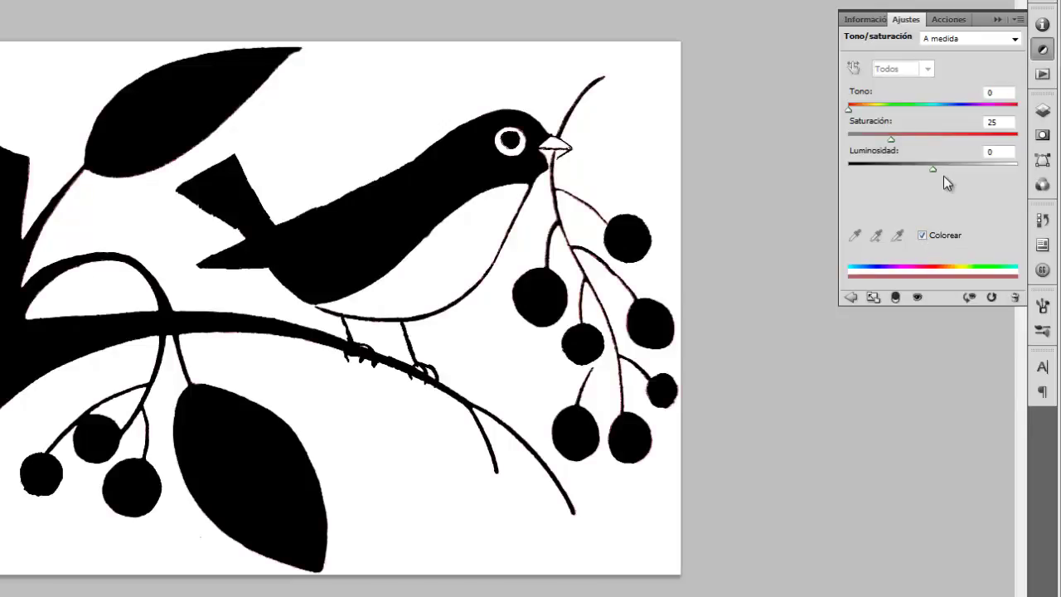
mouse_move(935, 169)
left_mouse_down()
mouse_move(991, 178)
mouse_move(939, 180)
mouse_move(974, 181)
left_mouse_up()
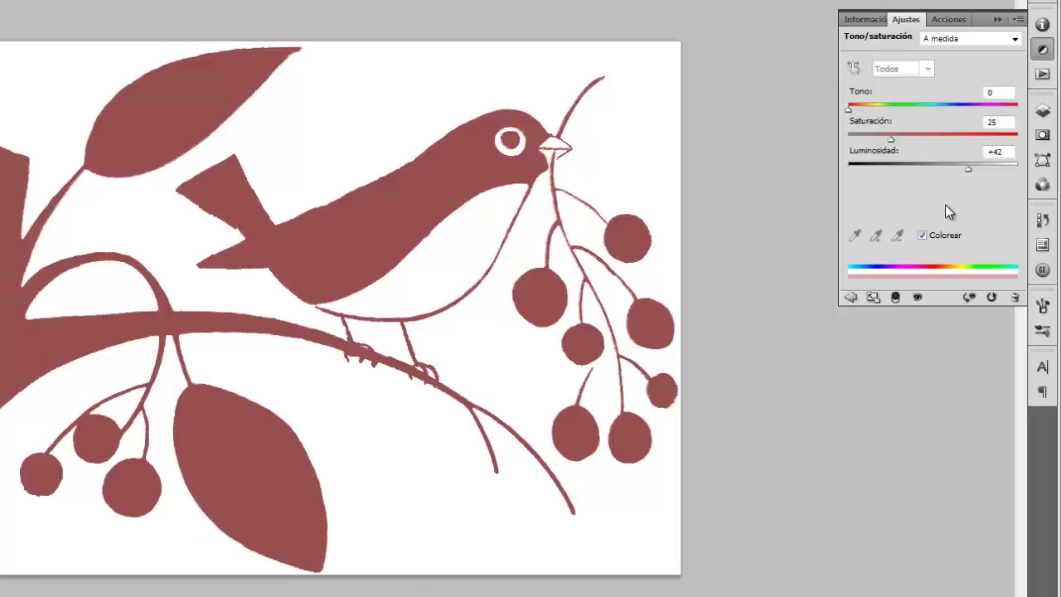
mouse_move(849, 110)
left_mouse_down()
mouse_move(979, 116)
mouse_move(953, 116)
left_mouse_up()
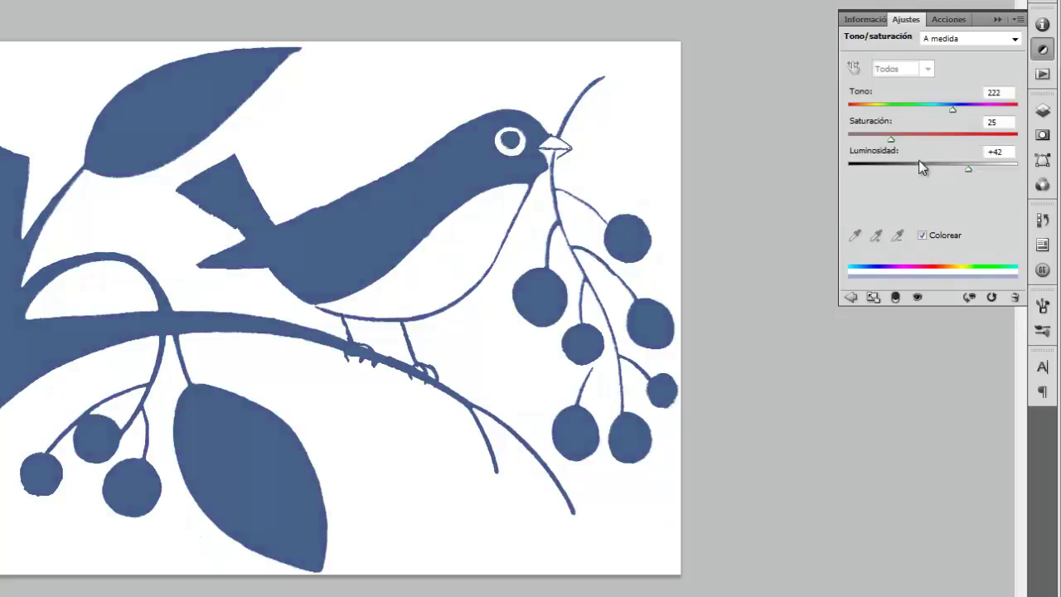
left_click_drag(890, 137, 996, 150)
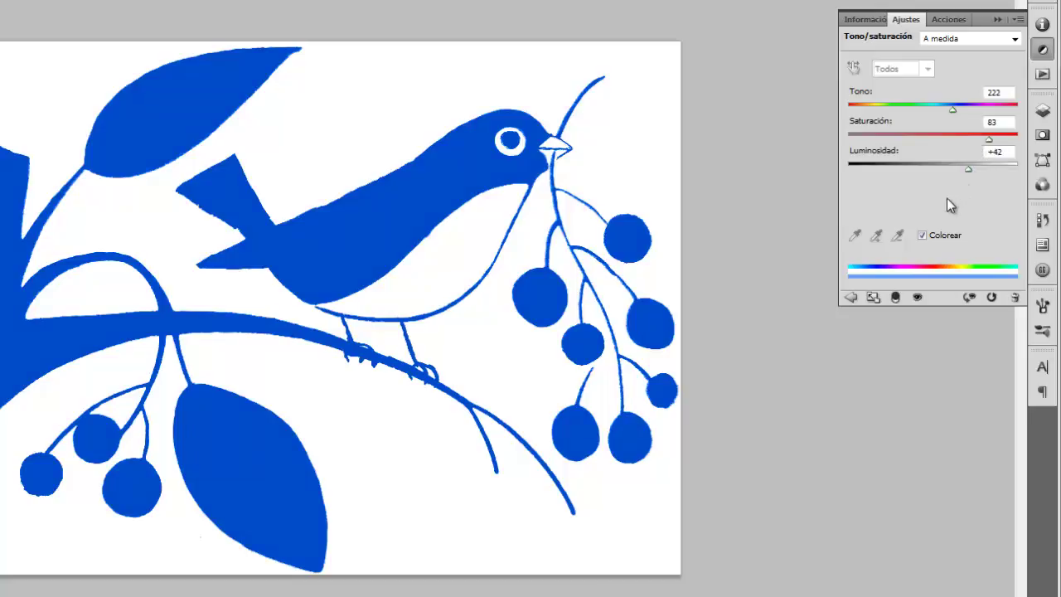
left_click_drag(968, 169, 973, 169)
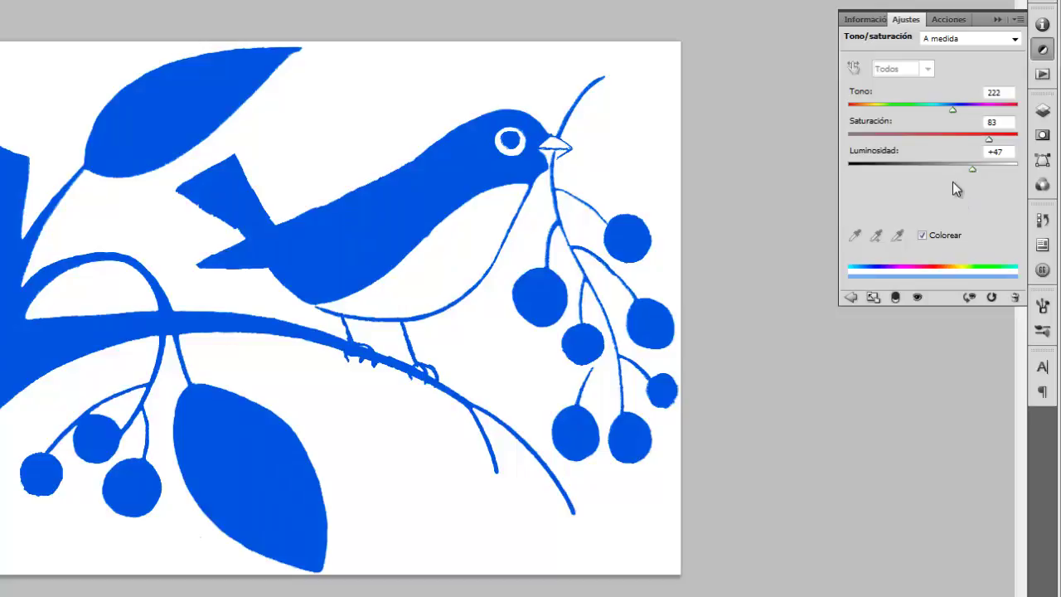
Delete the adjustment layer's mask and confirm Eliminar
left_click(1042, 110)
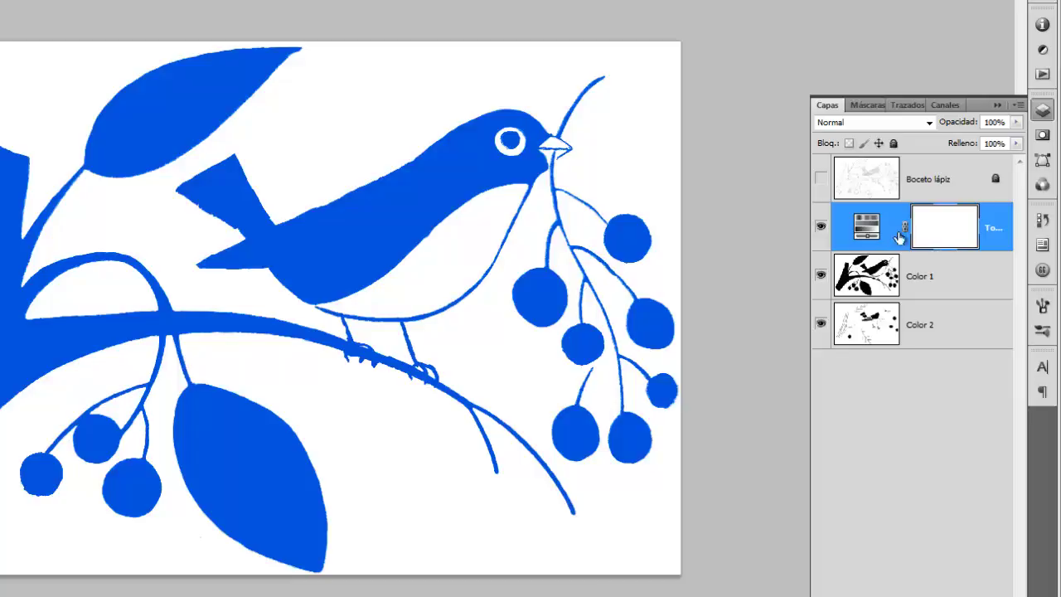
mouse_move(945, 249)
left_mouse_down()
mouse_move(893, 386)
mouse_move(984, 564)
mouse_move(978, 593)
mouse_move(987, 590)
left_mouse_up()
left_click(183, 178)
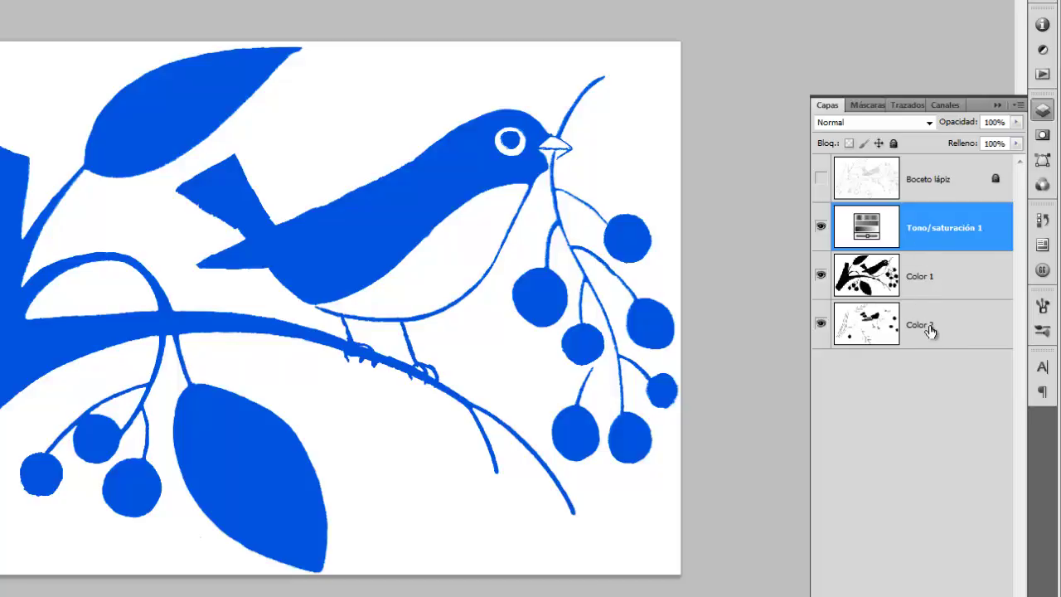
Move Color 2 above Color 1 and set its blend mode to Multiplicar, toggling visibility to check
left_click_drag(931, 330, 928, 253)
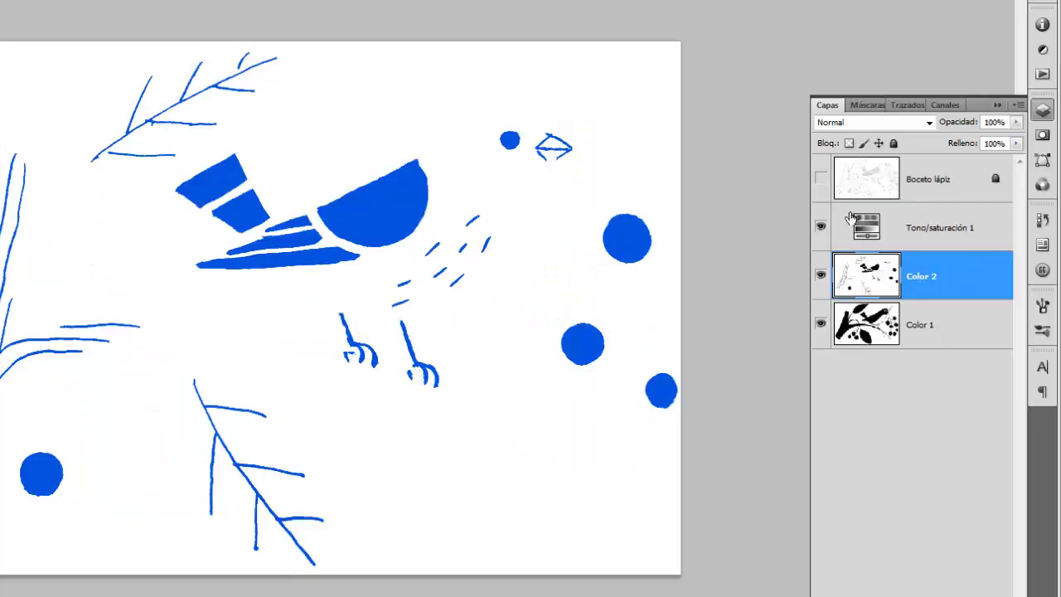
left_click(822, 282)
left_click(824, 279)
left_click(904, 124)
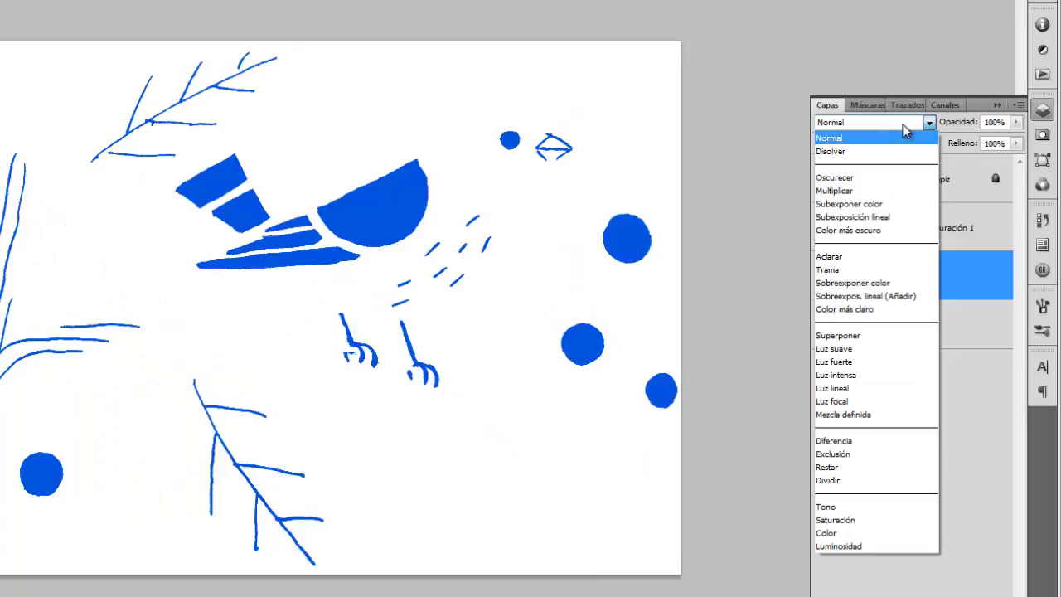
left_click(862, 193)
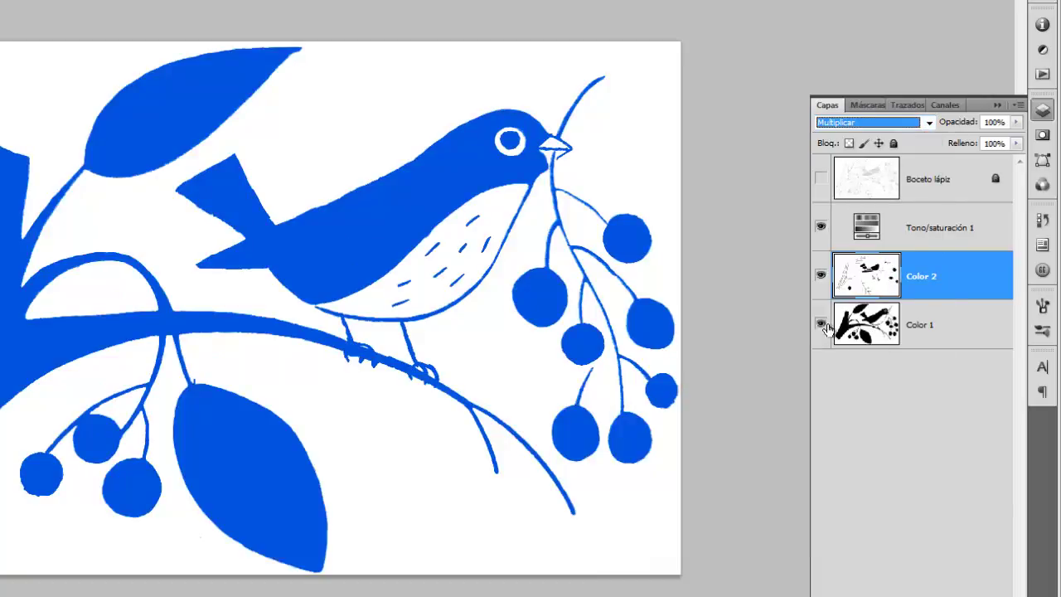
left_click(823, 325)
Clip Tono/saturación 1 to Color 2, view Color 2 alone, then release the clipping
left_click(820, 278)
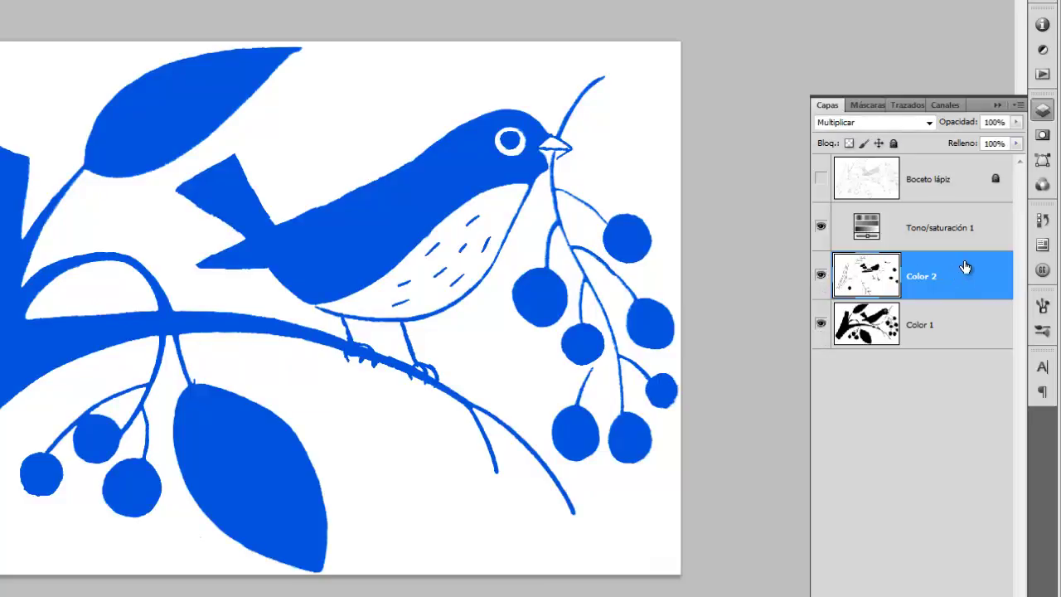
left_click(938, 229)
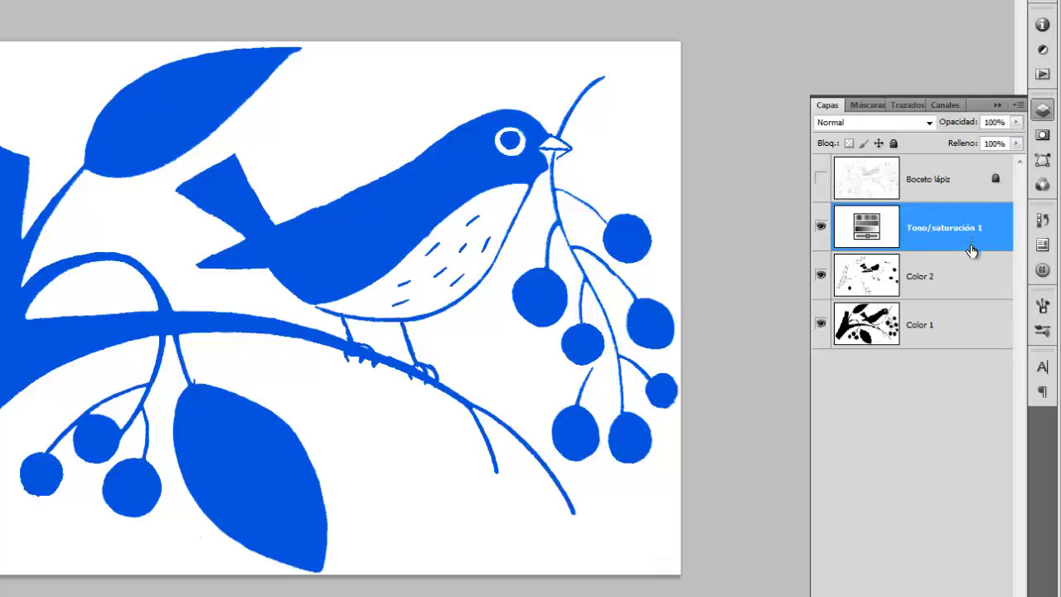
left_click(979, 251, "alt")
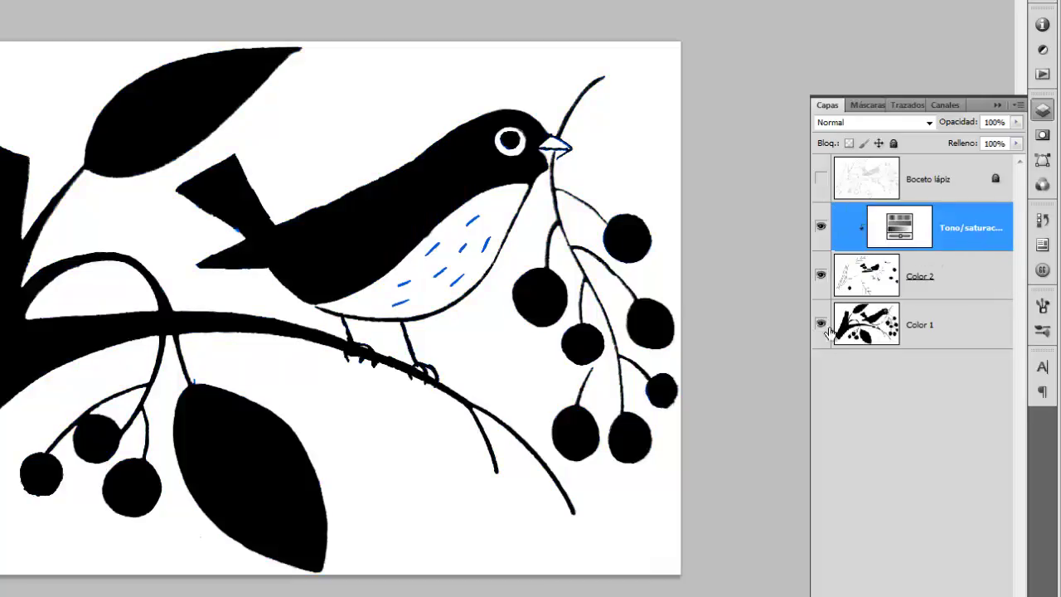
left_click(822, 331)
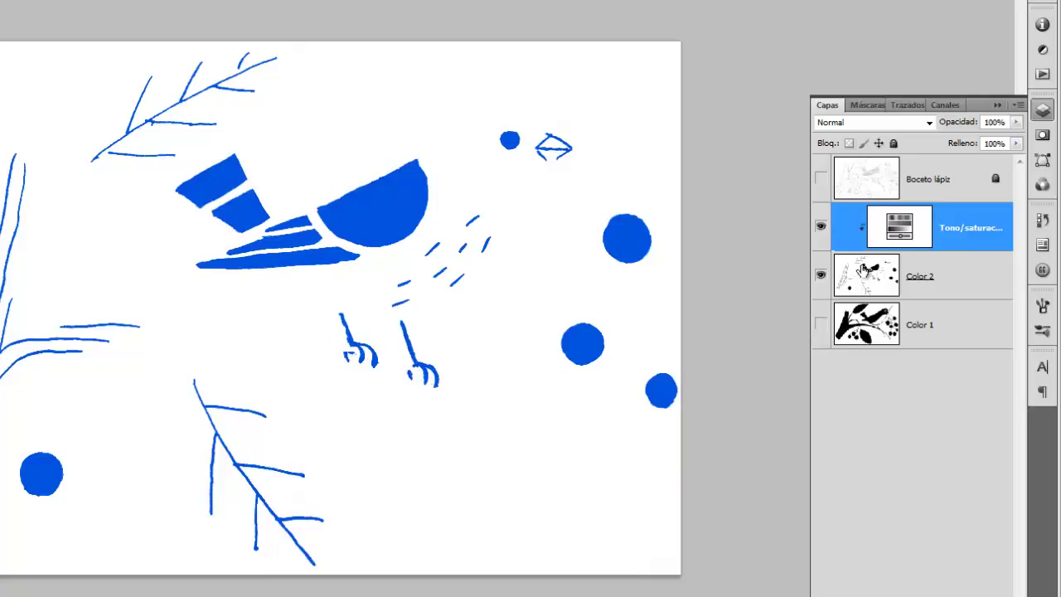
left_click(937, 280)
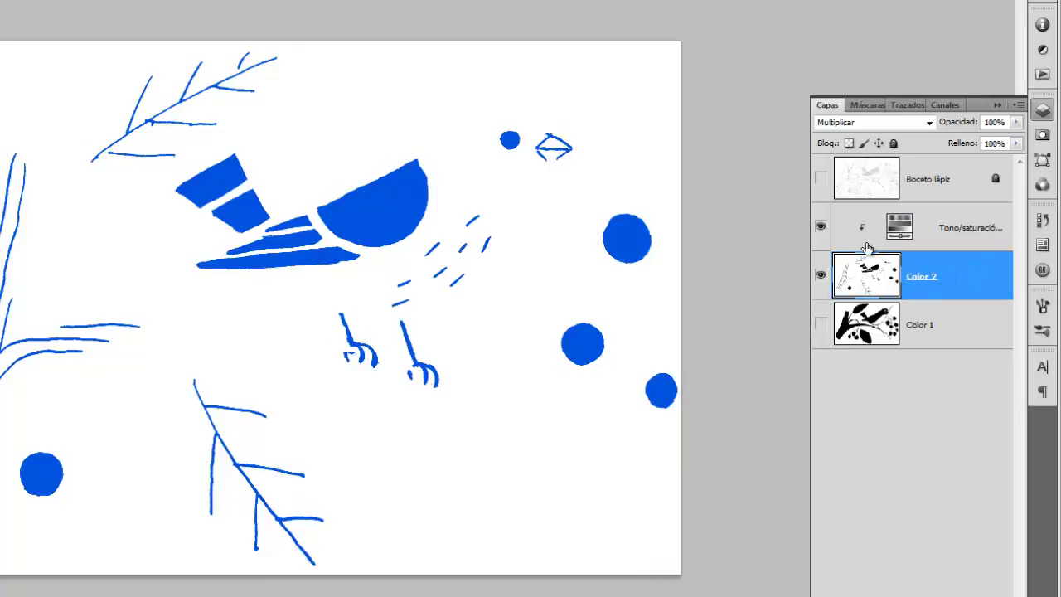
left_click(902, 233)
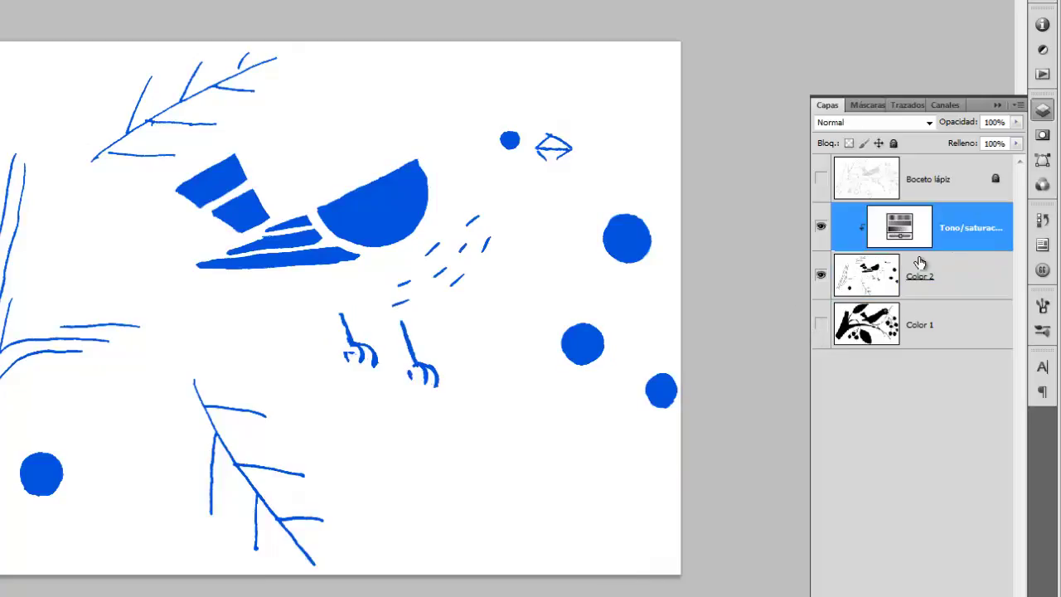
left_click(977, 250, "alt")
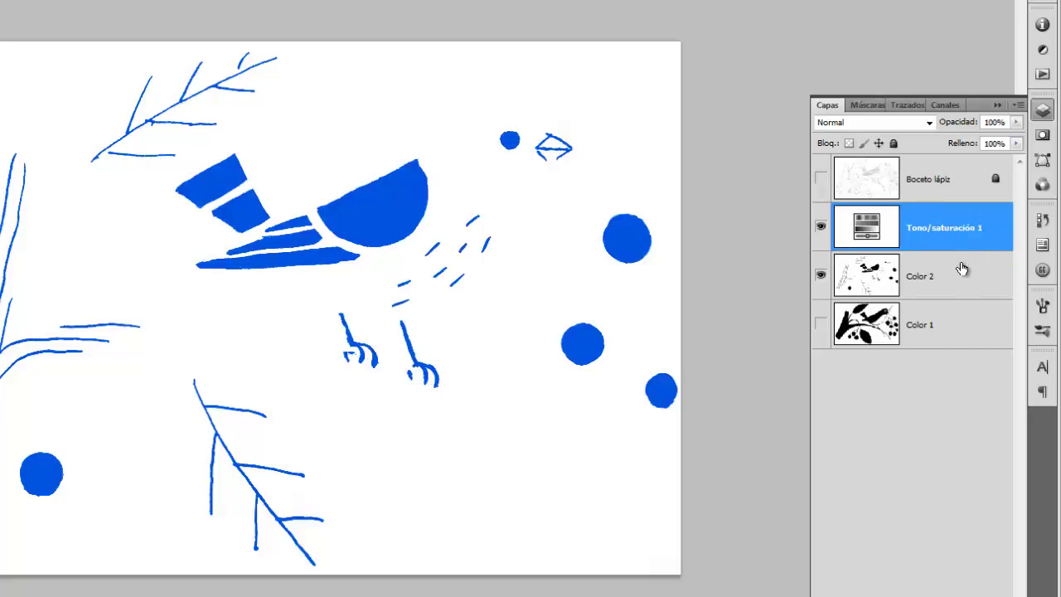
left_click(821, 324)
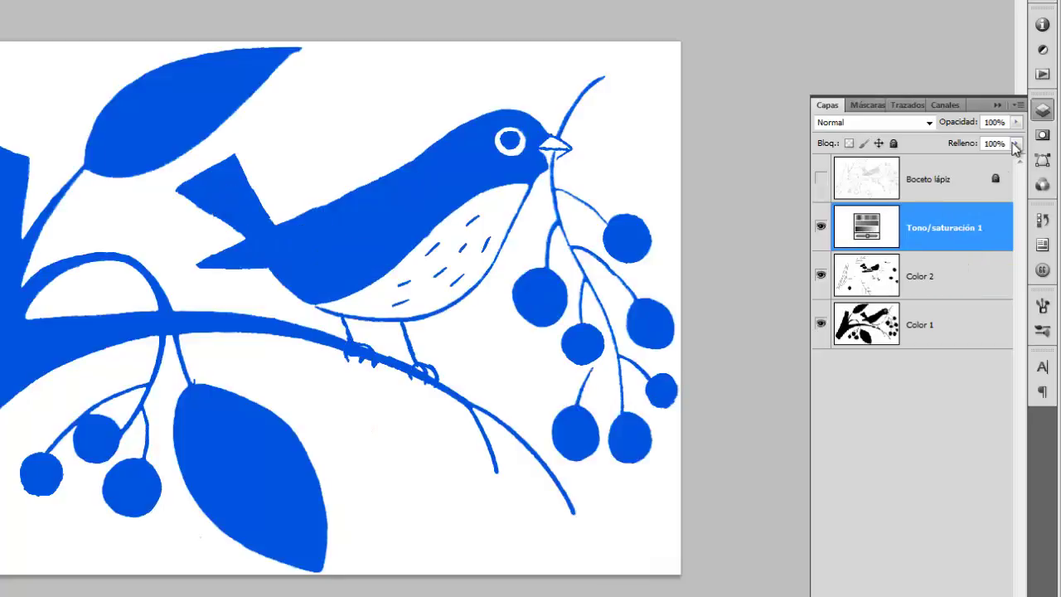
Clip the adjustment via the Layers panel menu, release it, then clip it to Color 2 again
left_click(1019, 106)
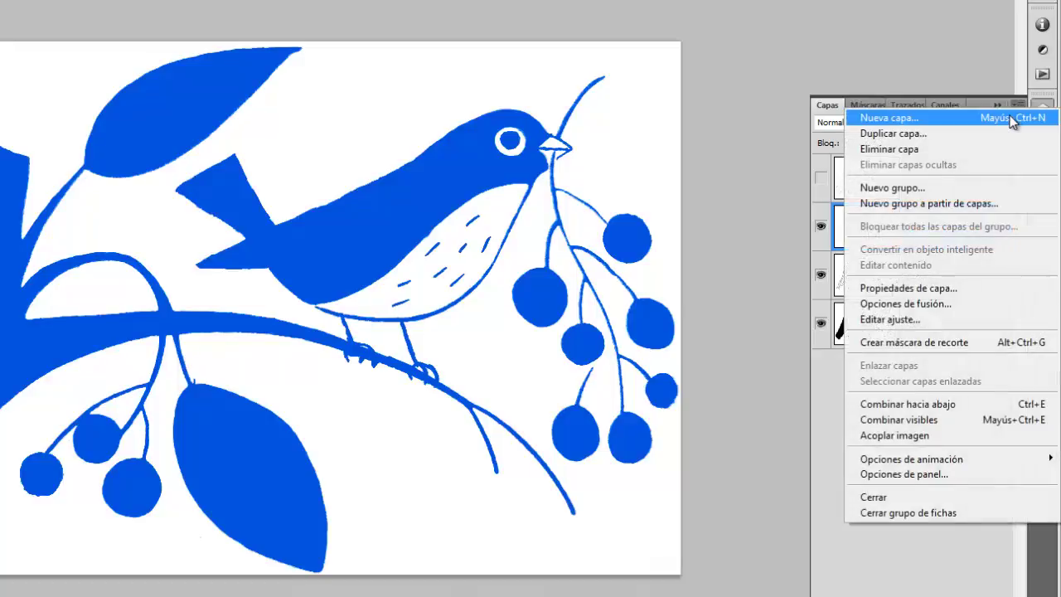
left_click(923, 350)
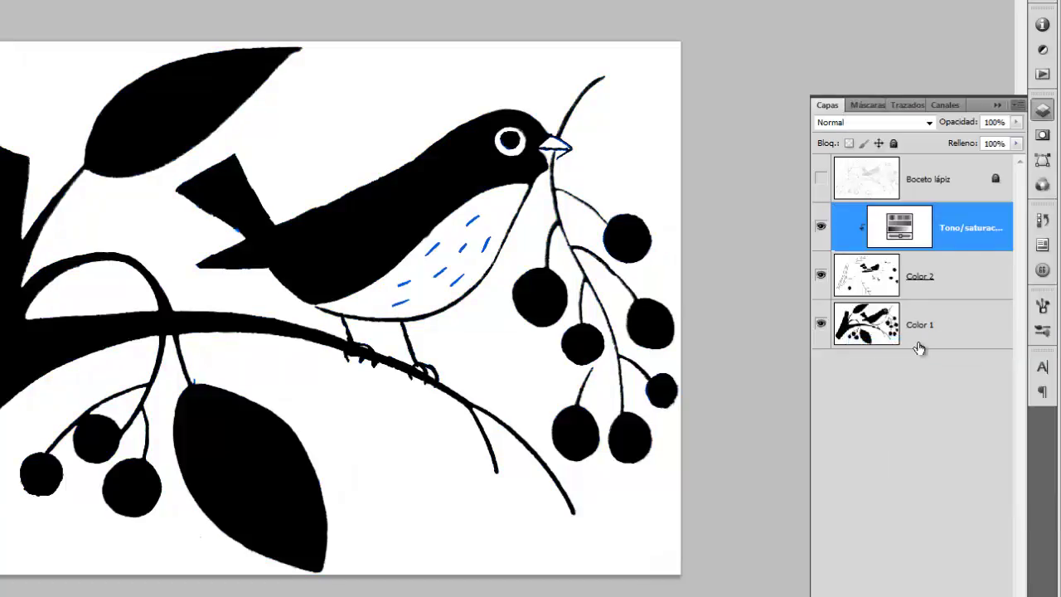
left_click(1019, 105)
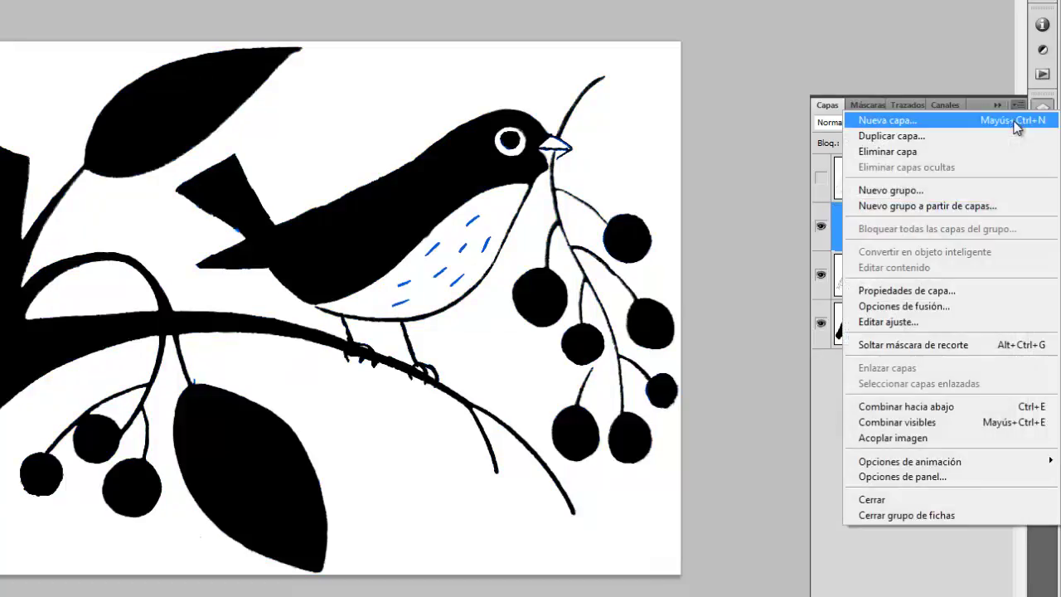
left_click(902, 353)
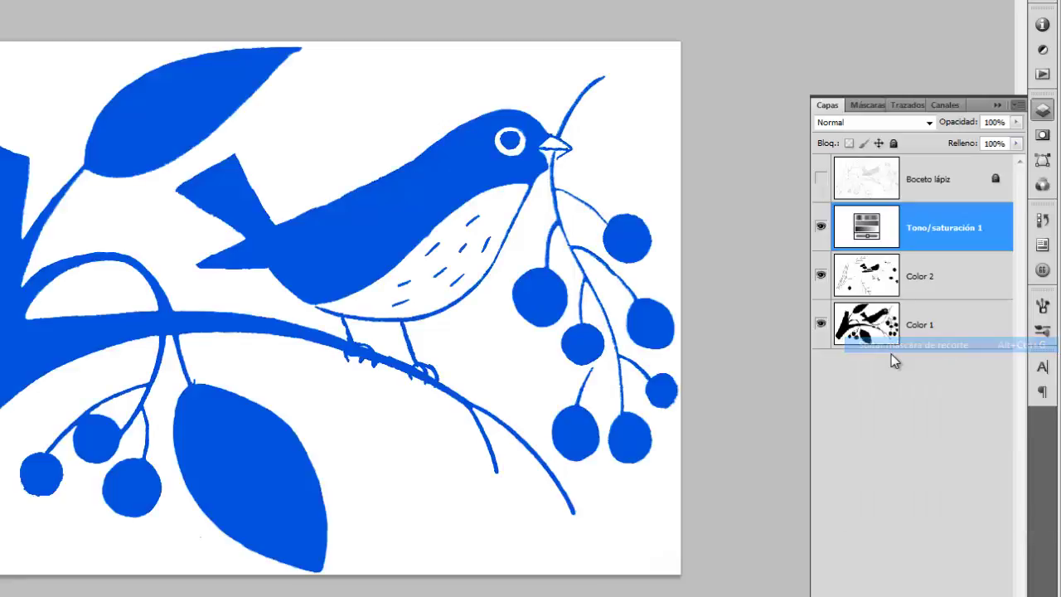
left_click(991, 252, "alt")
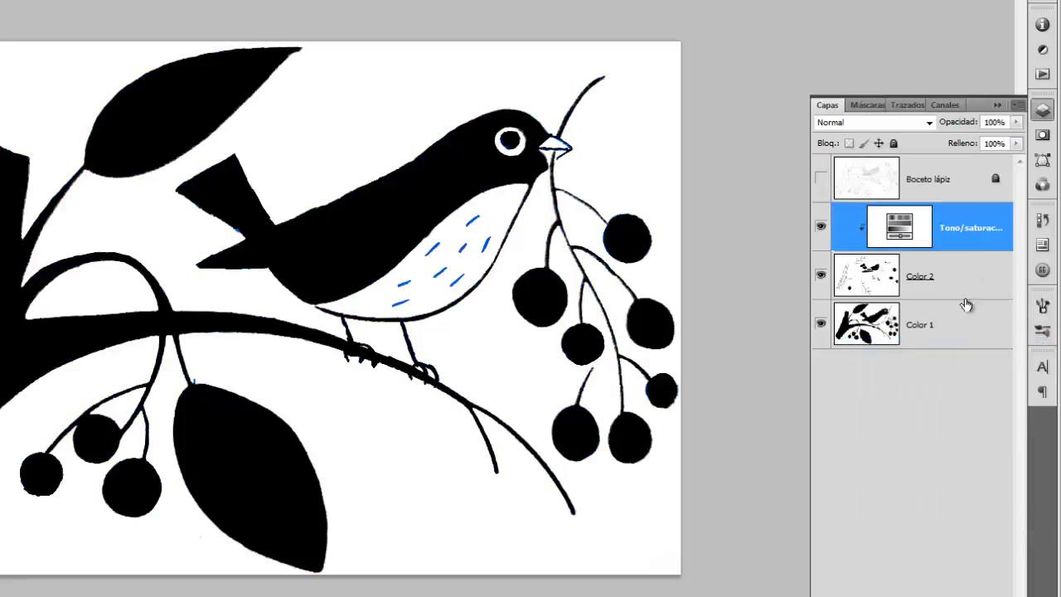
Hide Color 2's blue strokes and select the Color 1 layer
left_click(953, 280)
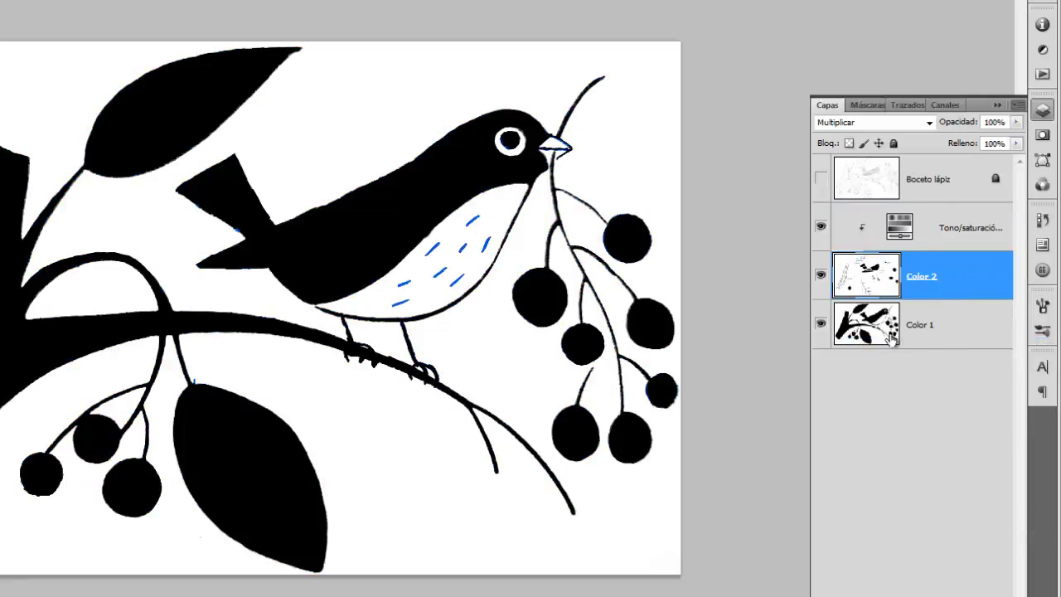
left_click(915, 336)
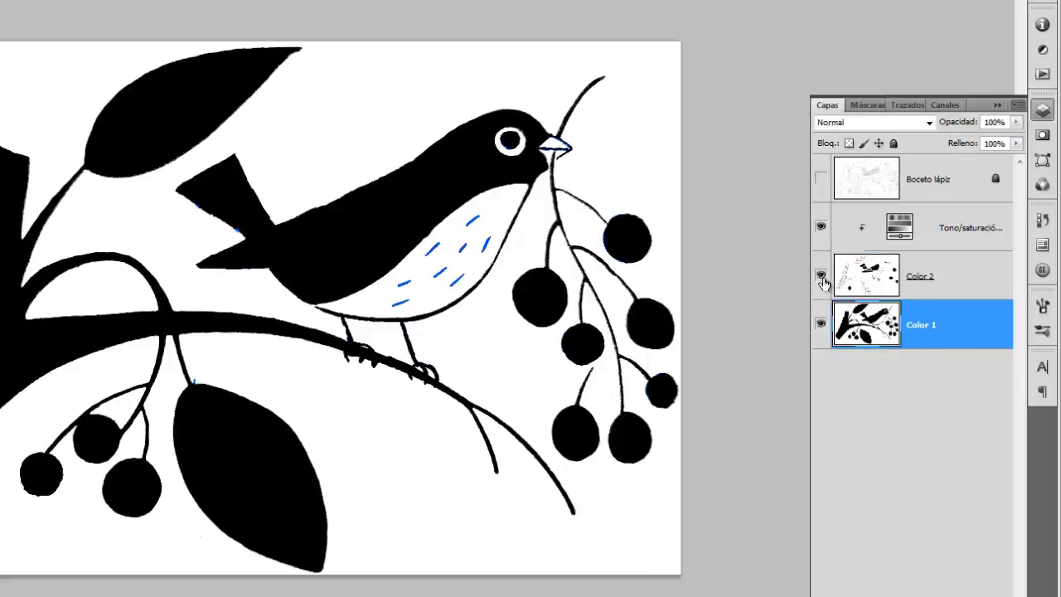
left_click(859, 283)
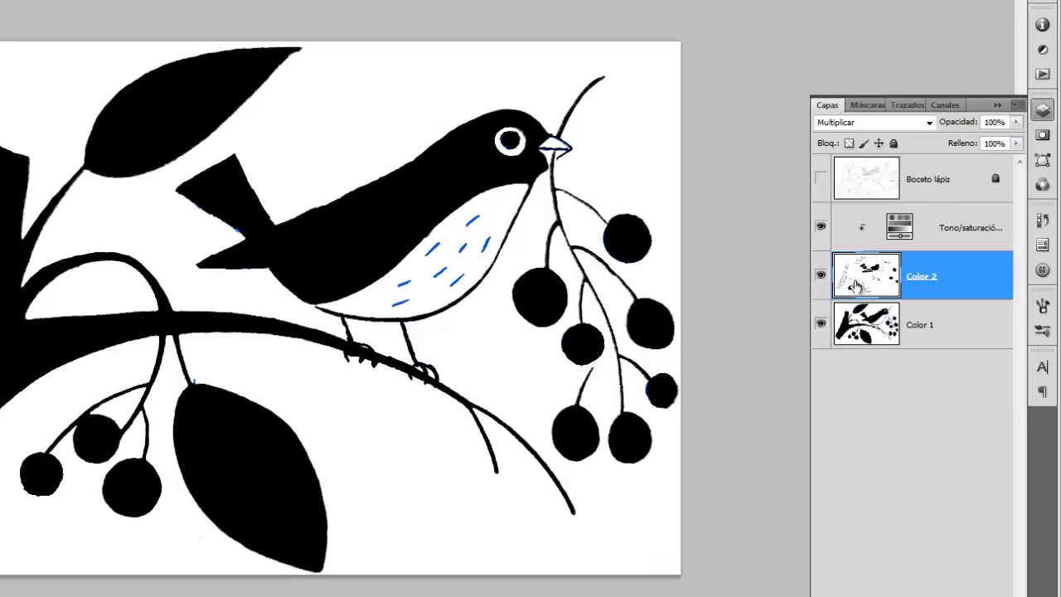
left_click(821, 275)
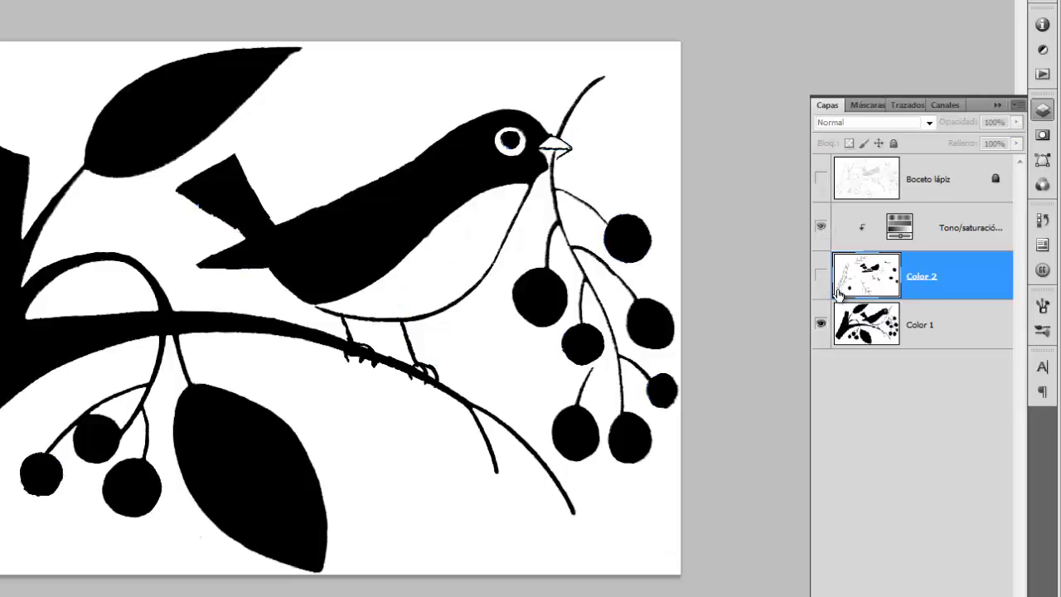
left_click(943, 329)
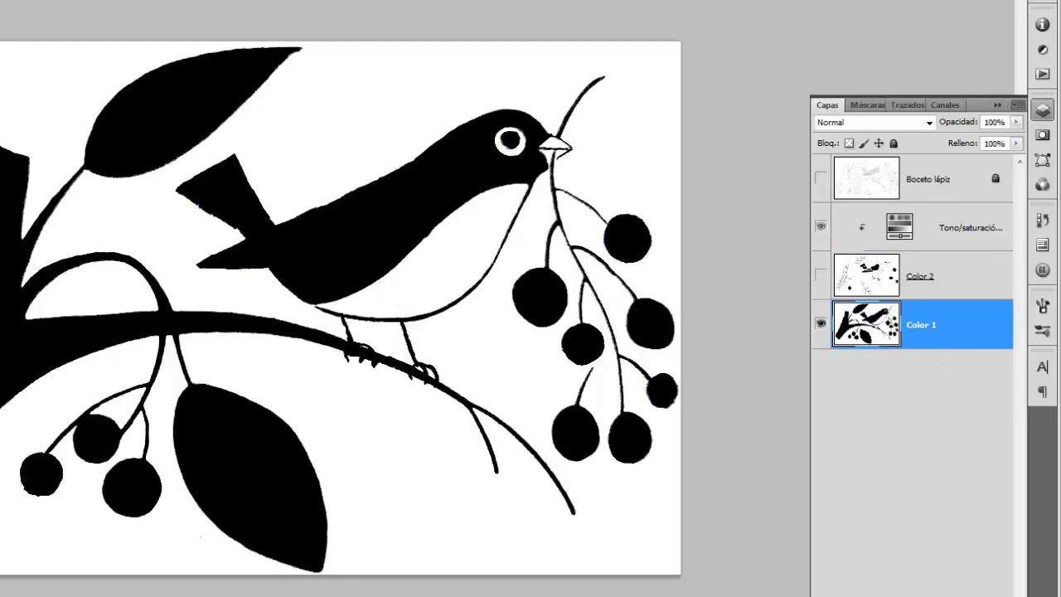
left_click(979, 589)
Add a colorized Tono/saturación over Color 1 with saturation 77 and lightness +66, and drag its mask to the trash
left_click(983, 439)
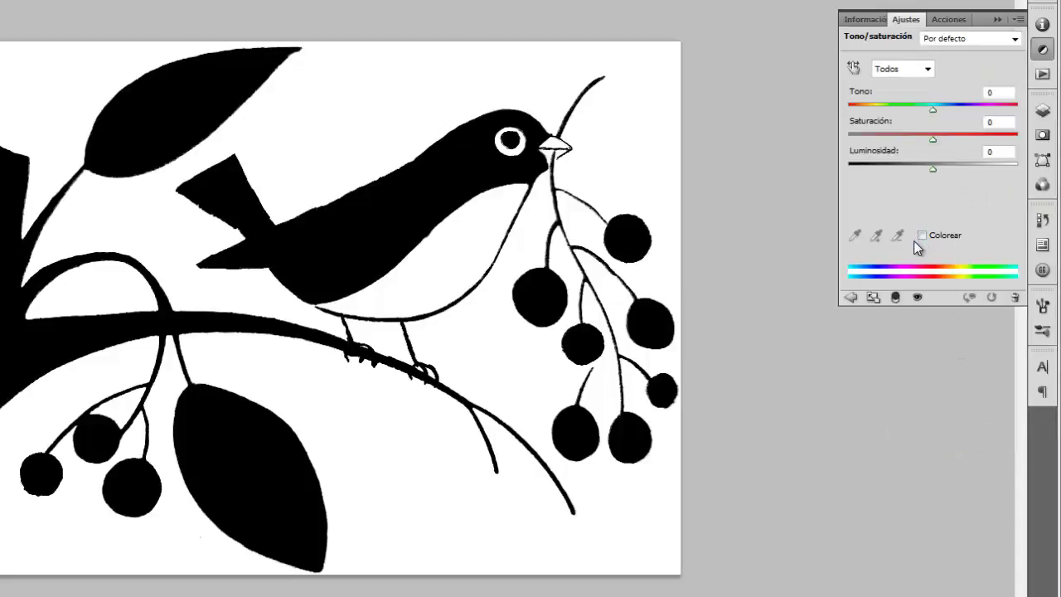
left_click(923, 237)
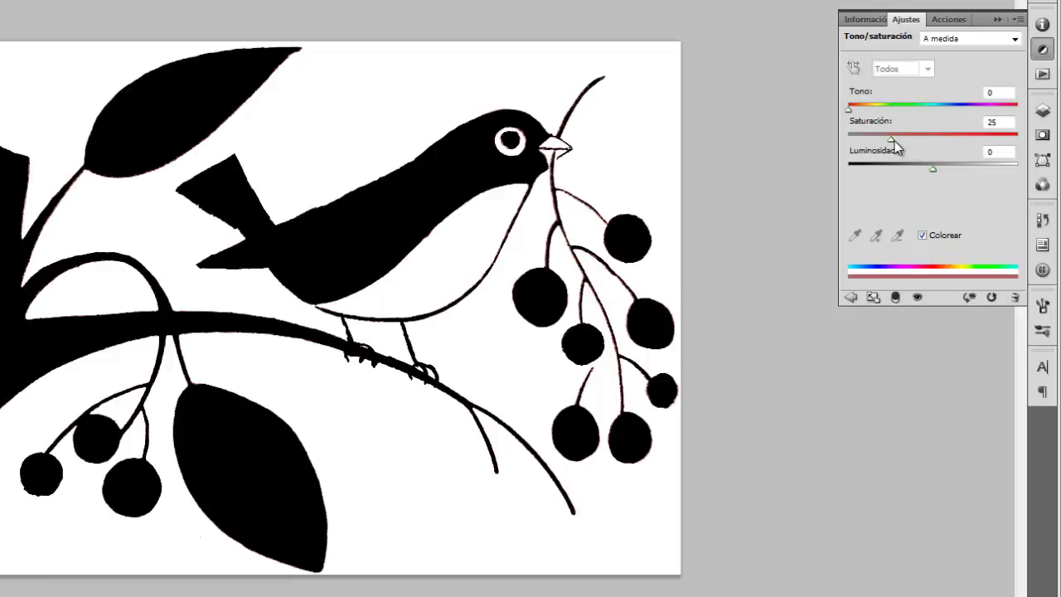
left_click_drag(935, 138, 978, 141)
left_click(922, 236)
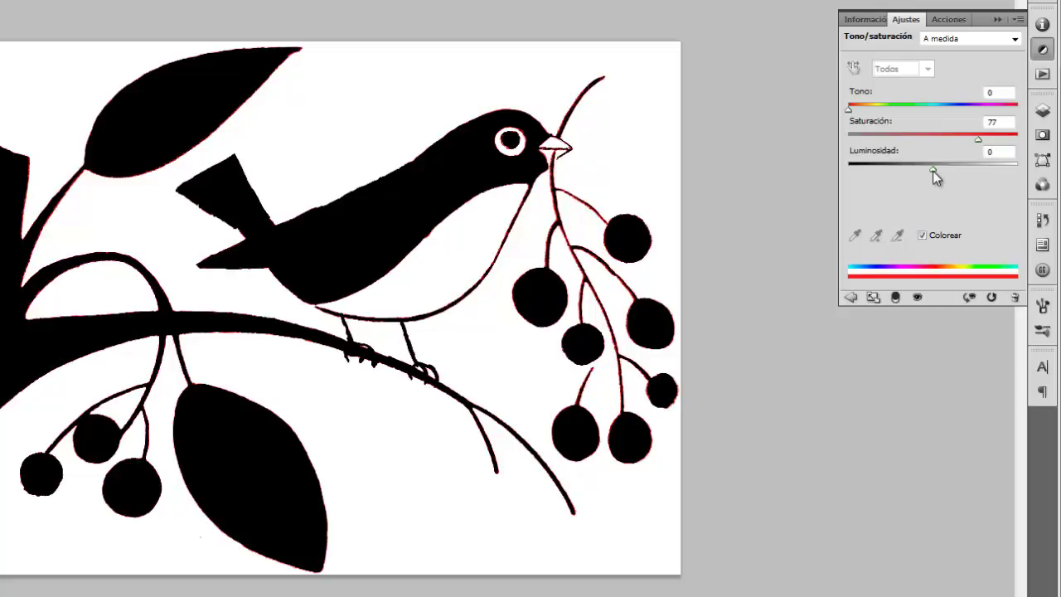
mouse_move(933, 168)
left_mouse_down()
mouse_move(1018, 170)
mouse_move(995, 170)
left_mouse_up()
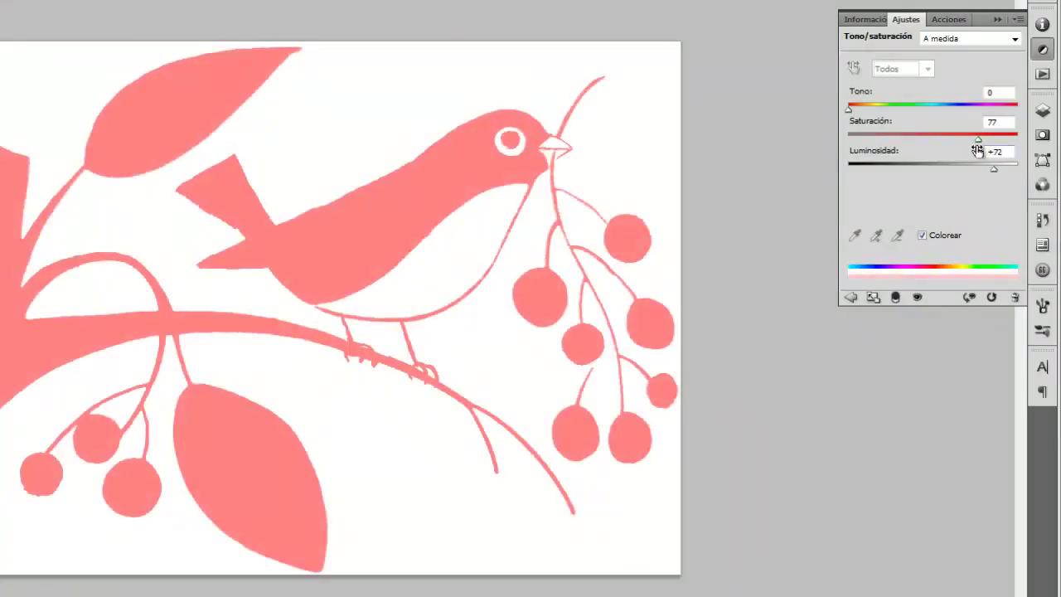
left_click(924, 236)
left_click_drag(993, 169, 989, 169)
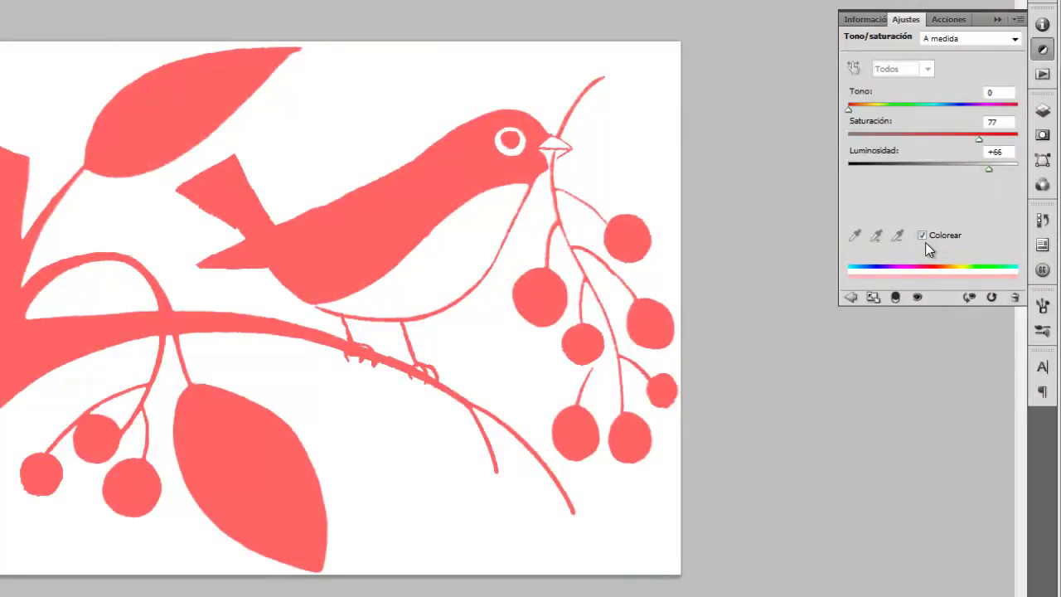
left_click(1043, 110)
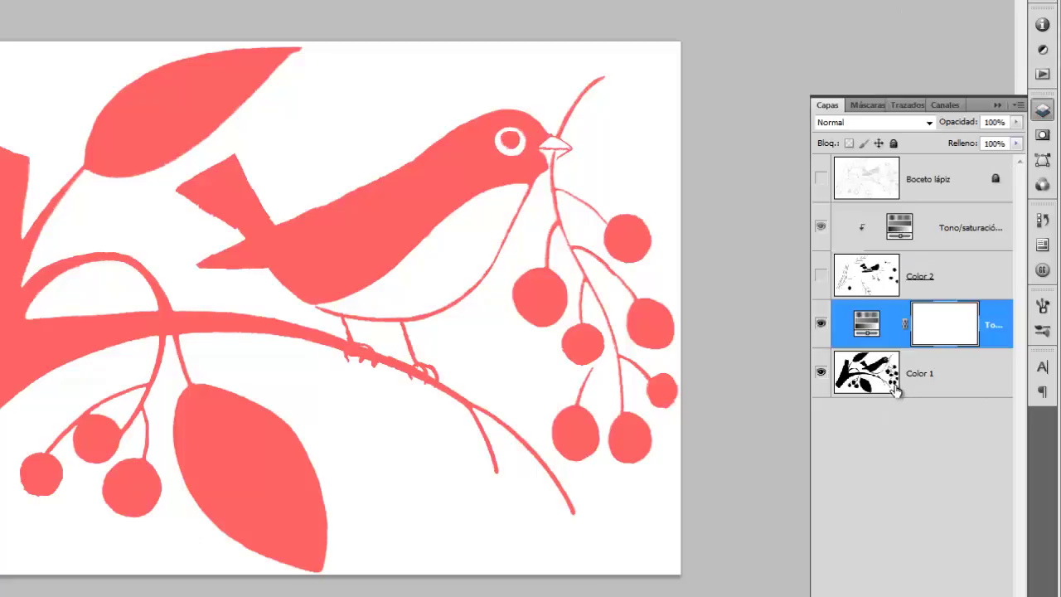
left_click_drag(947, 336, 1002, 587)
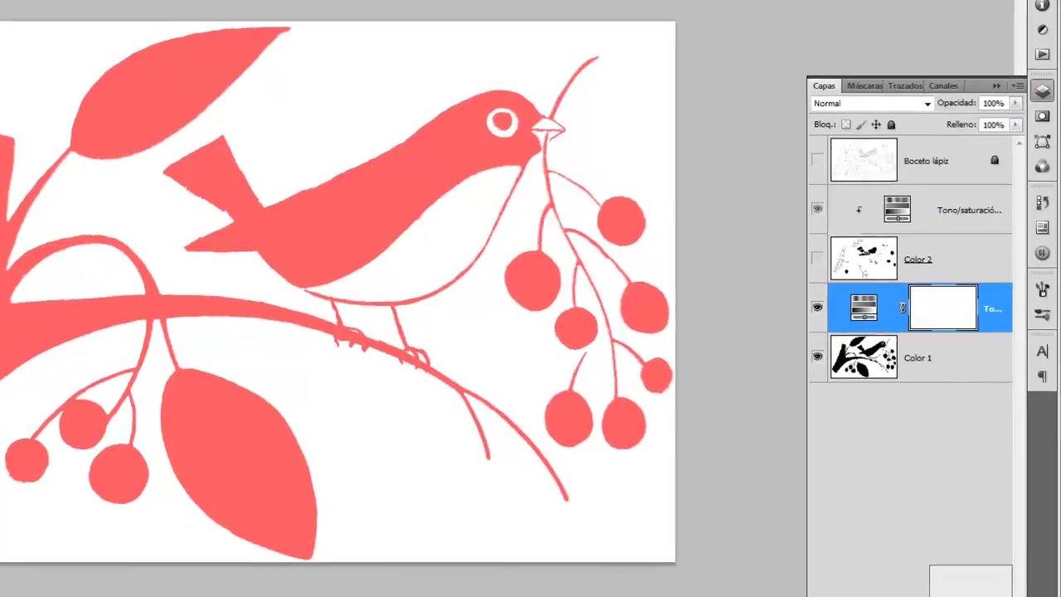
Confirm the mask deletion, clip Tono/saturación 2 to Color 1, and show Color 2
left_click(170, 129)
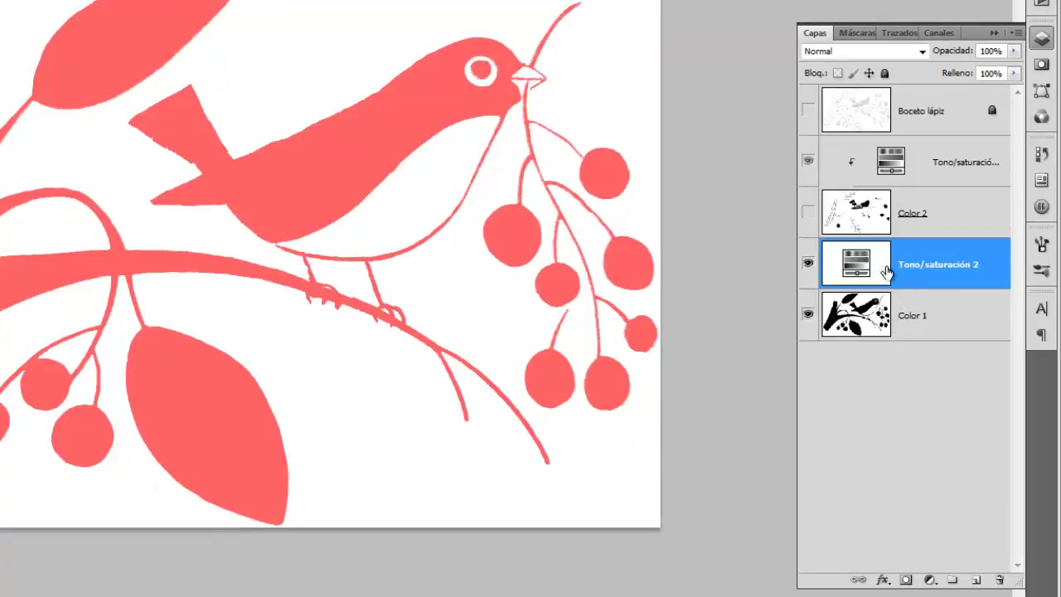
left_click(937, 166)
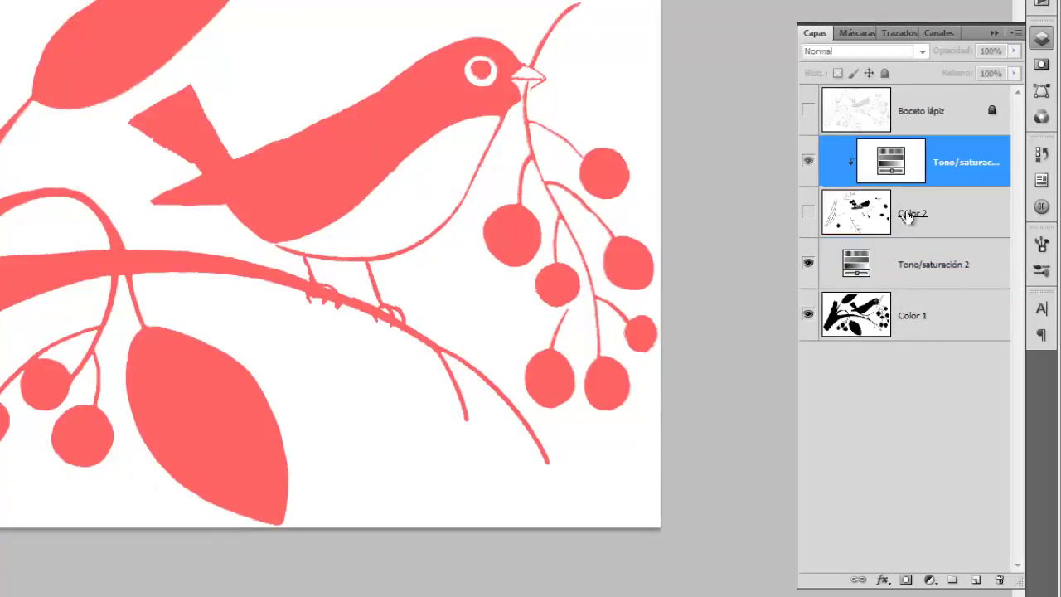
left_click(858, 223)
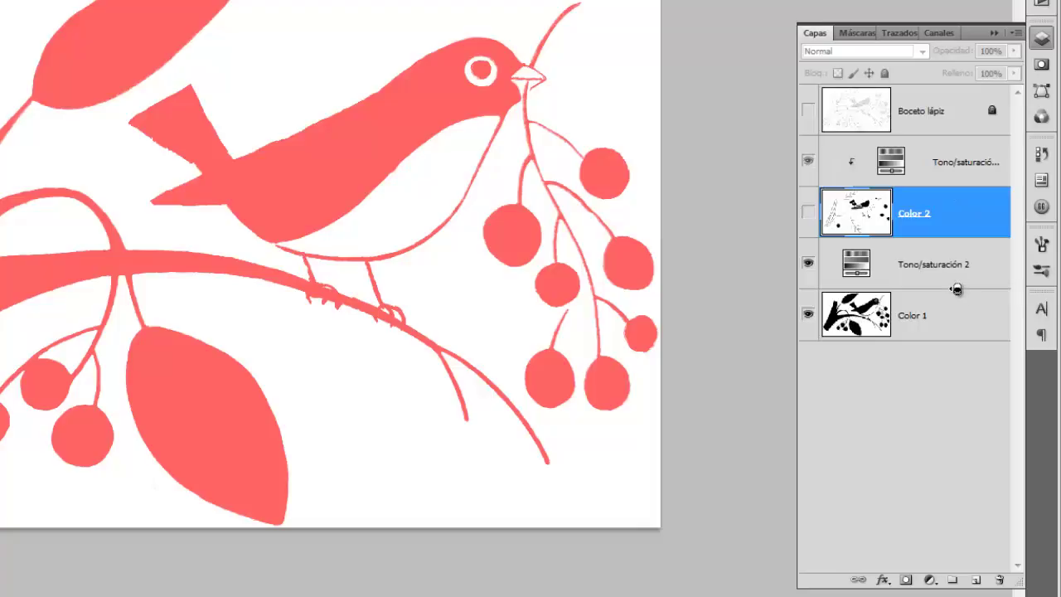
left_click(957, 290, "alt")
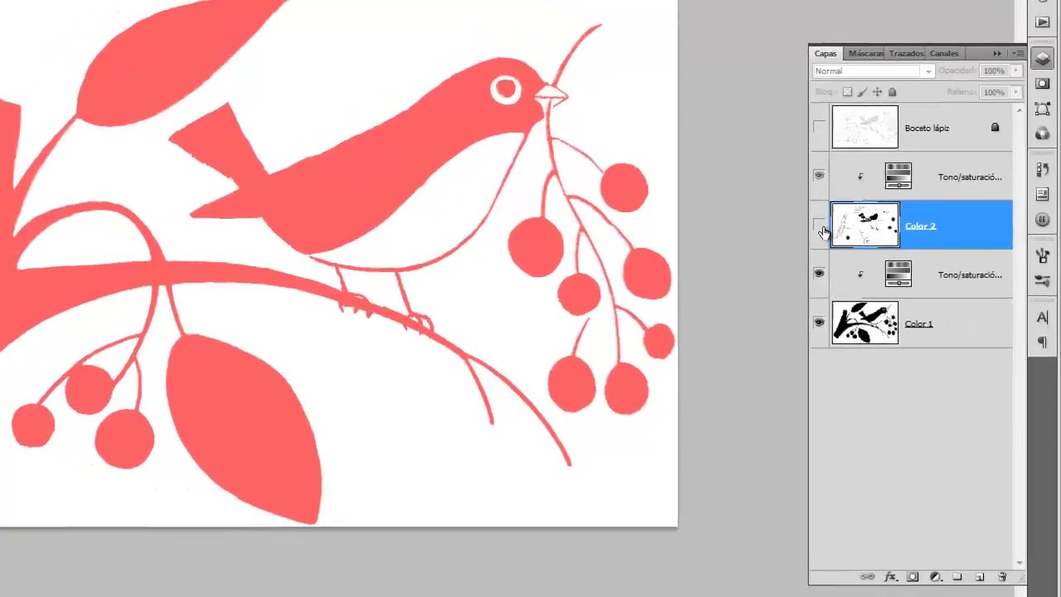
left_click(808, 212)
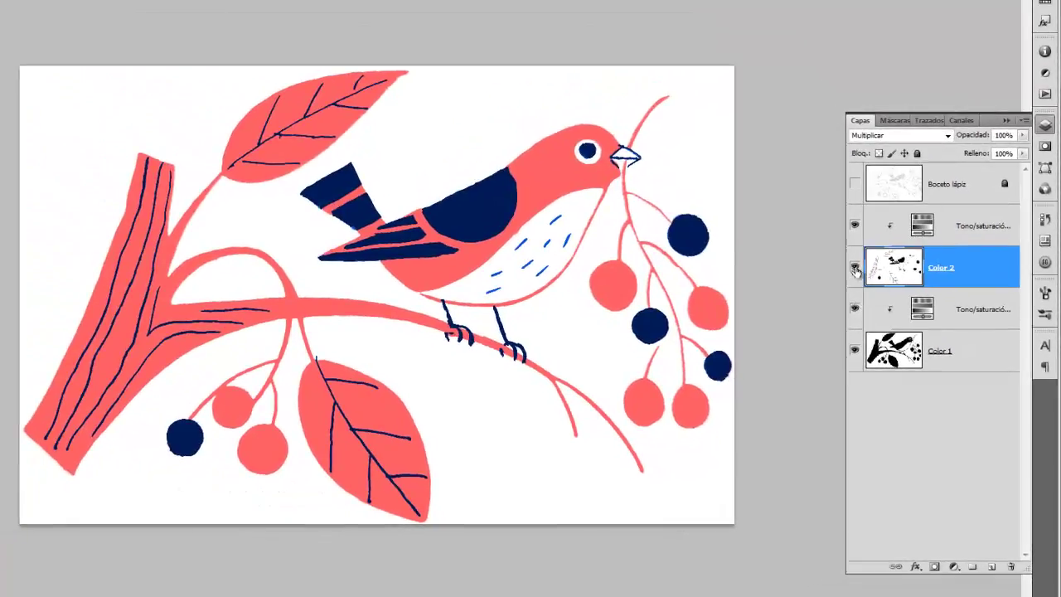
Toggle the hue adjustment layers off and on to compare the navy and coral colours
left_click(855, 226)
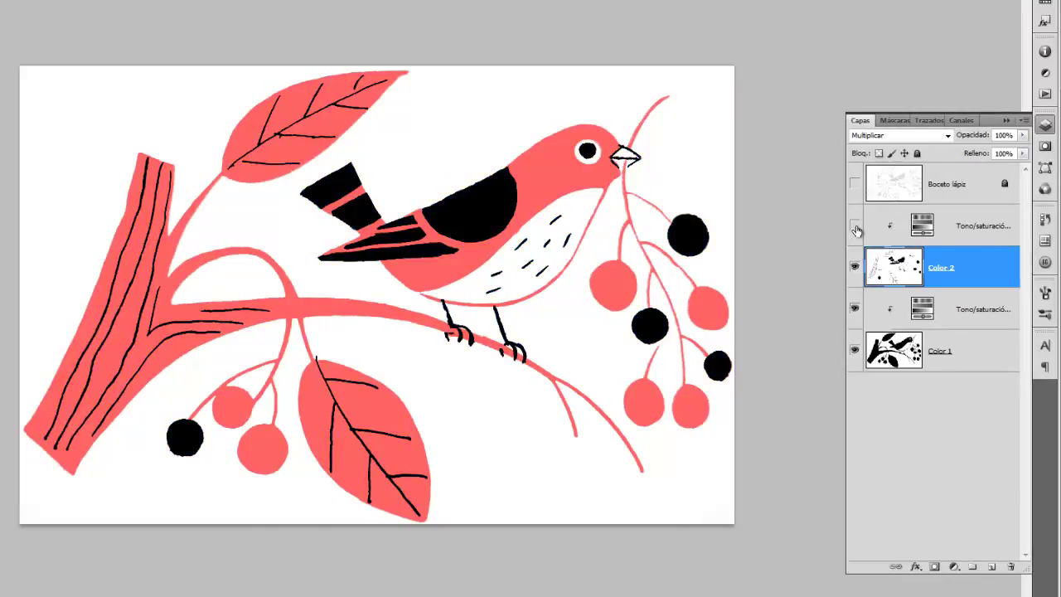
left_click(856, 227)
left_click(855, 309)
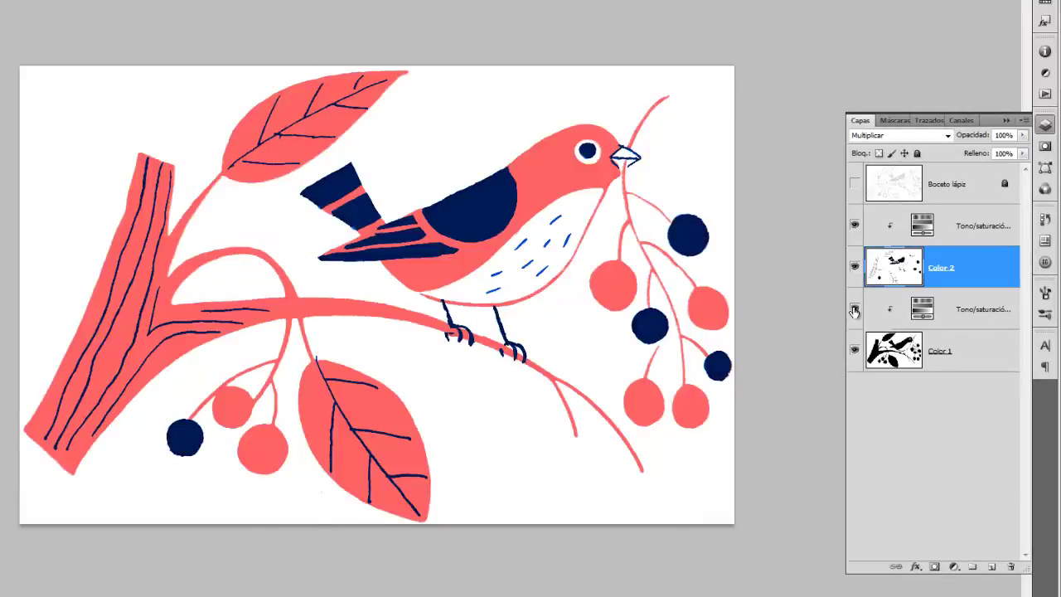
left_click(855, 227)
left_click(855, 226)
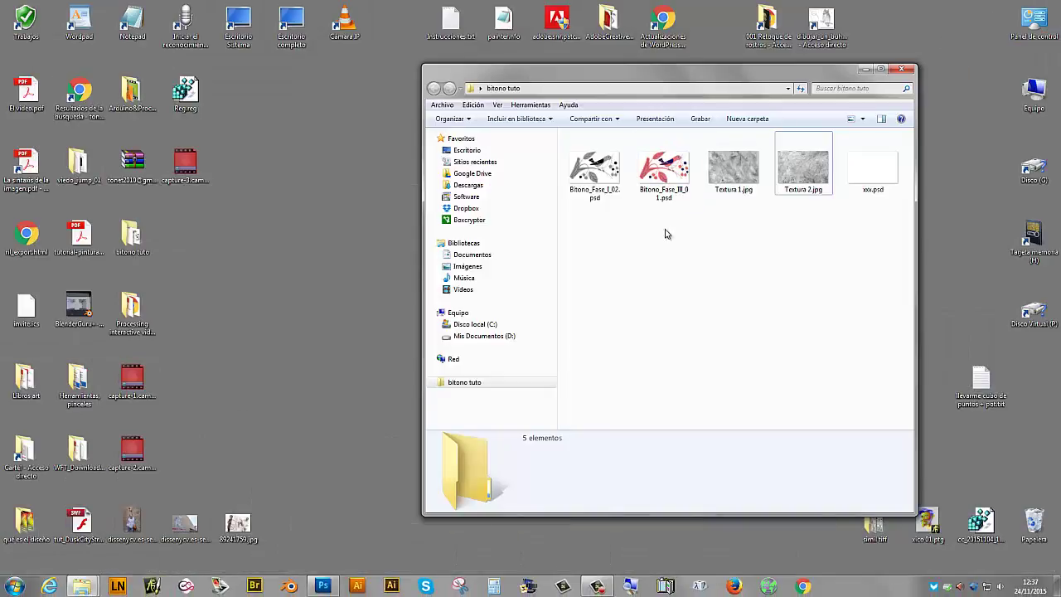
Drag Textura 1.jpg from the bitono tuto folder onto the Photoshop window
mouse_move(731, 172)
left_mouse_down()
mouse_move(666, 267)
mouse_move(331, 589)
mouse_move(305, 254)
left_mouse_up()
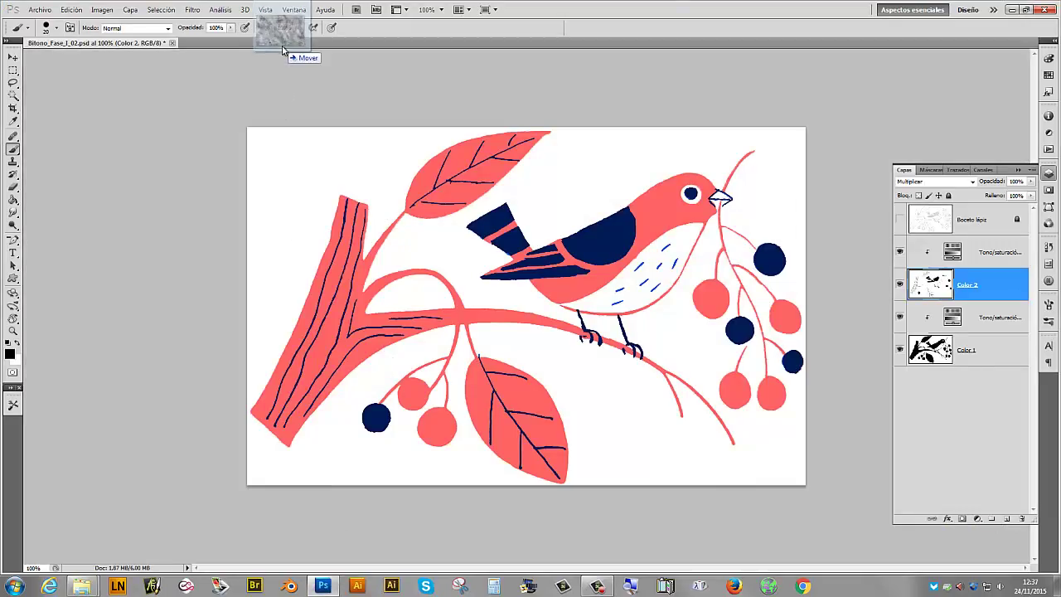
Open Textura 1.jpg and Textura 2.jpg in Photoshop as separate documents
left_click_drag(277, 78, 295, 54)
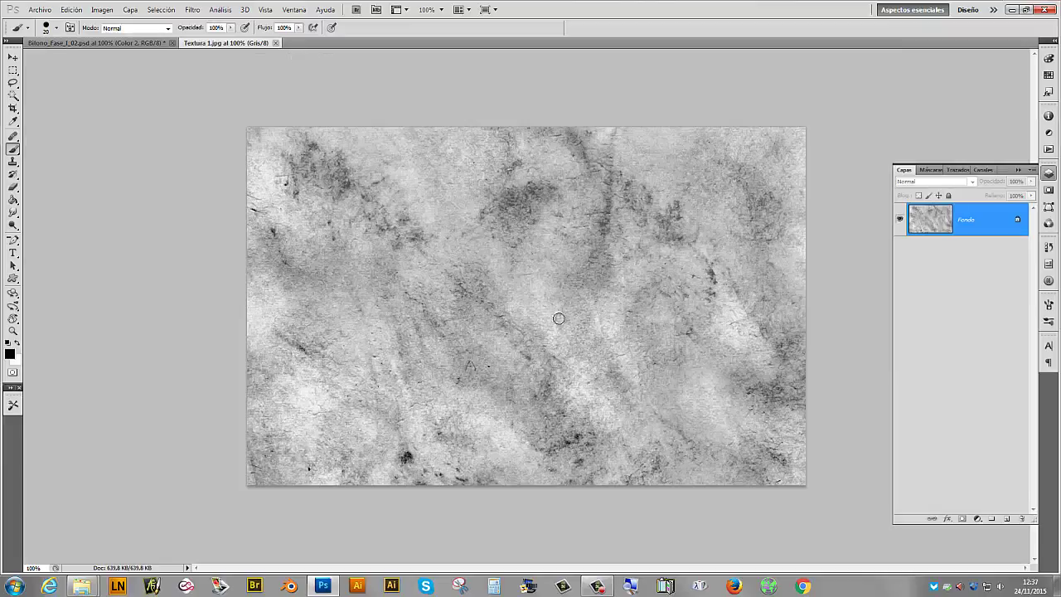
left_click(1014, 10)
mouse_move(803, 168)
left_mouse_down()
mouse_move(333, 590)
mouse_move(405, 342)
left_mouse_up()
left_click_drag(334, 66, 361, 51)
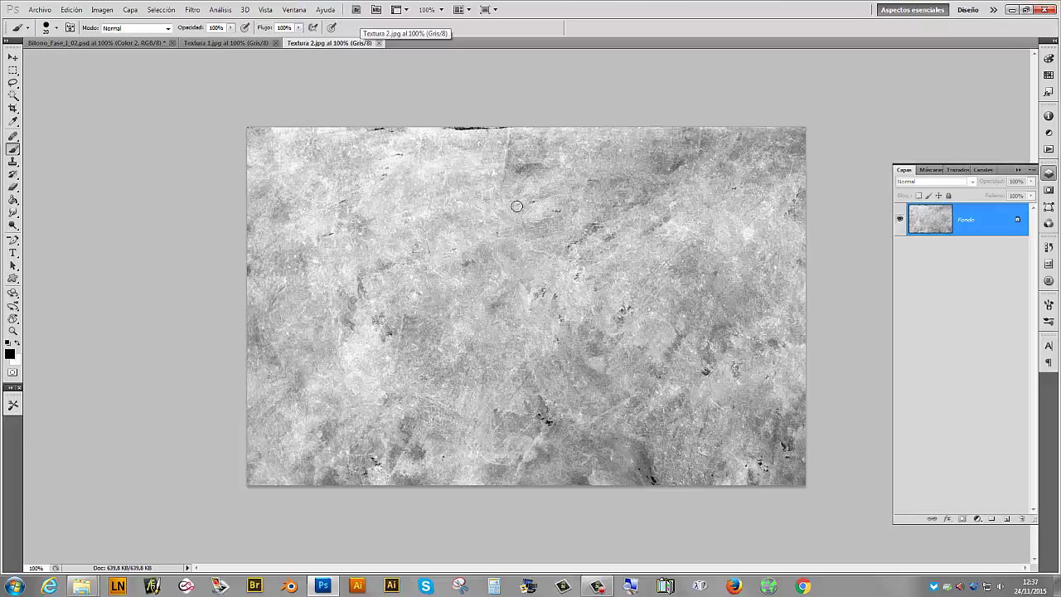
left_click(240, 43)
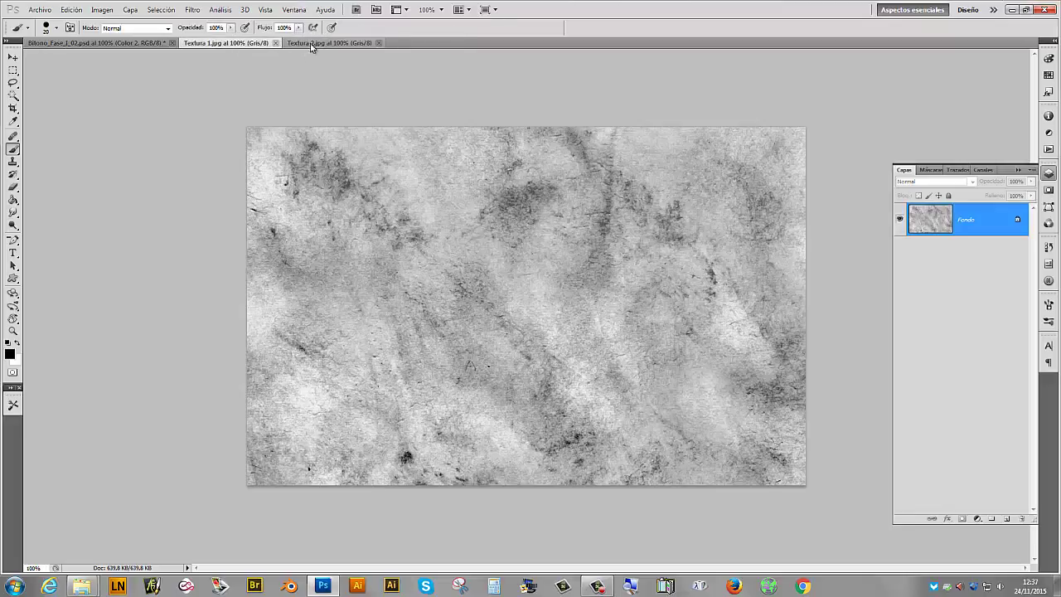
left_click(312, 43)
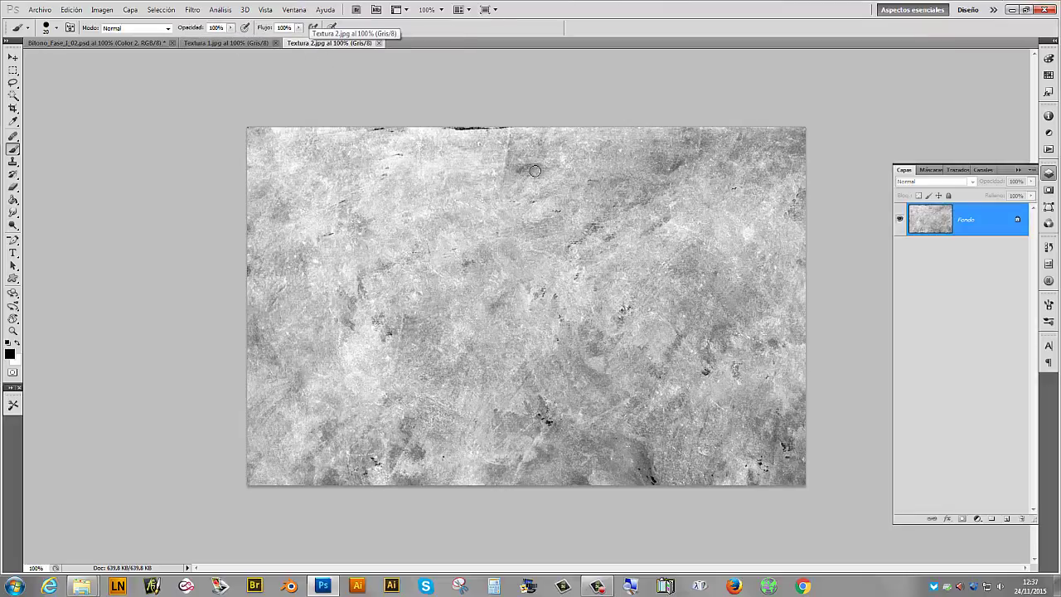
Select all of Textura 2, then select the Color 2 layer in the bird document
left_click(13, 57)
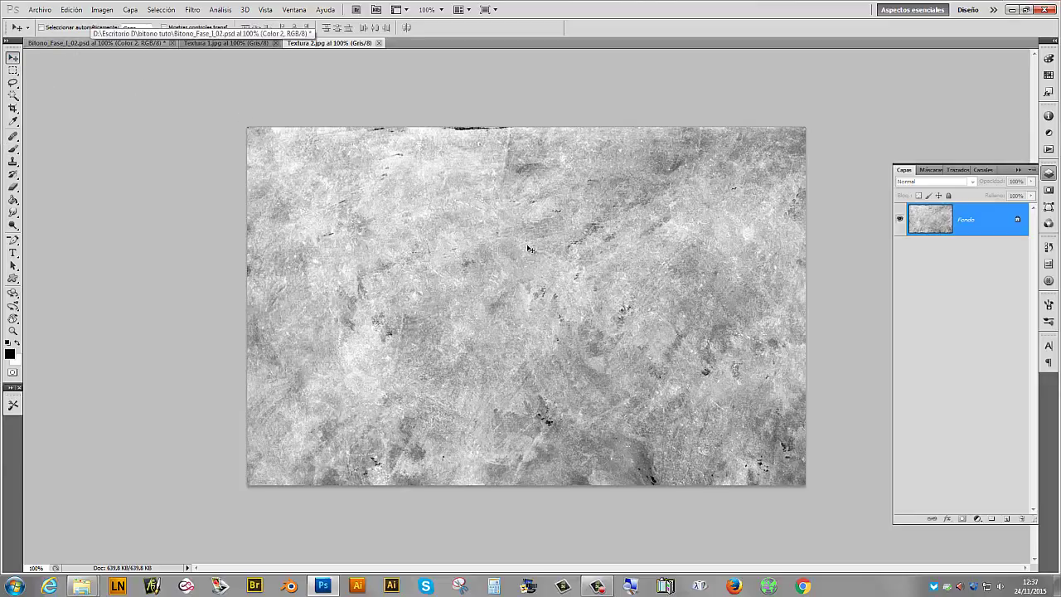
key("ctrl+a")
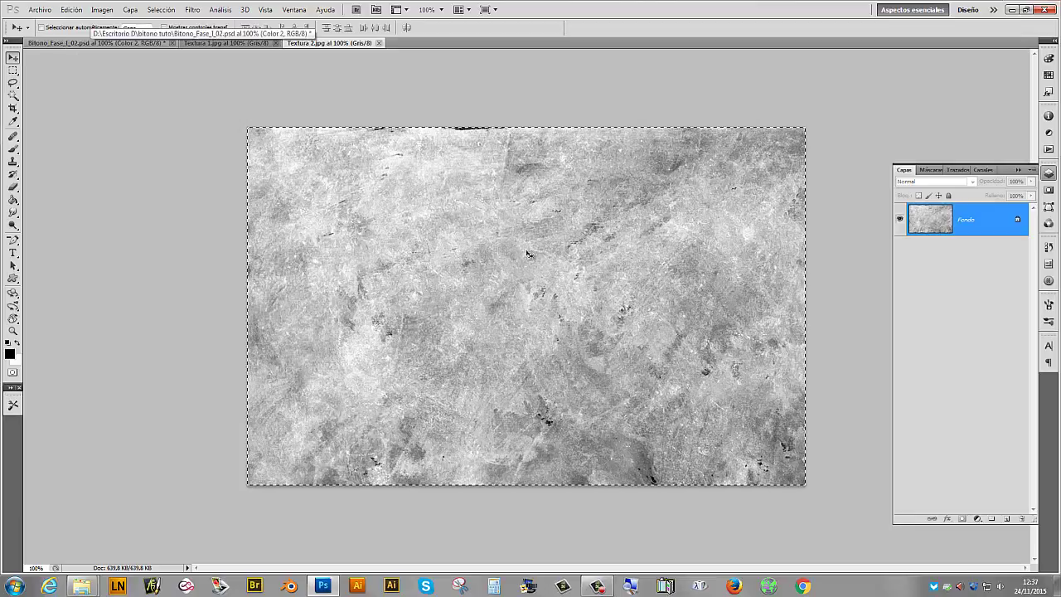
left_click(108, 44)
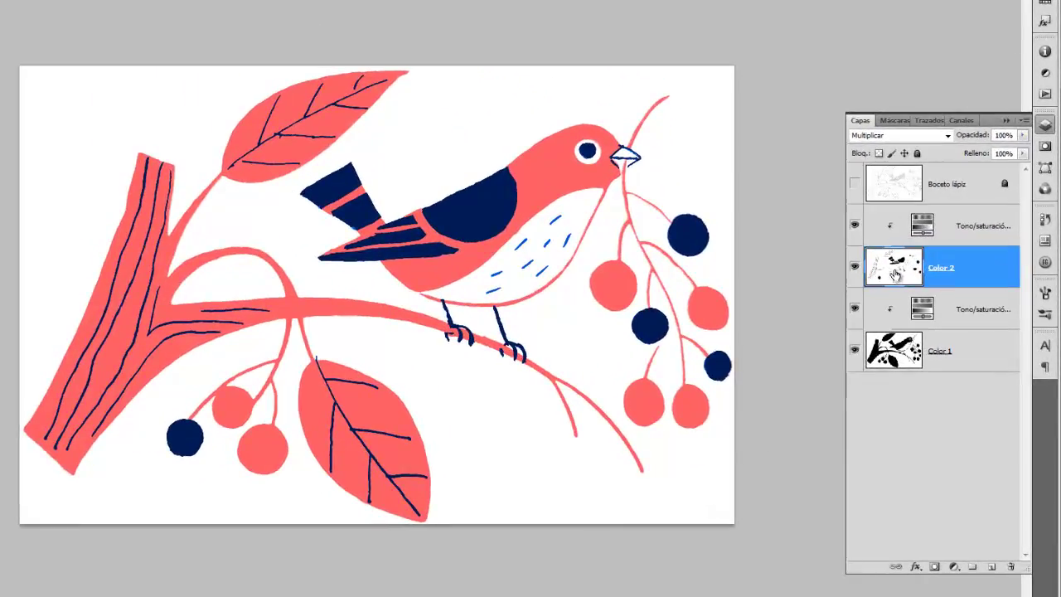
left_click(905, 363)
left_click(902, 274)
left_click(909, 351)
left_click(904, 271)
Add a layer mask to Color 2, paste the texture into it, and hide Color 1
left_click(936, 568)
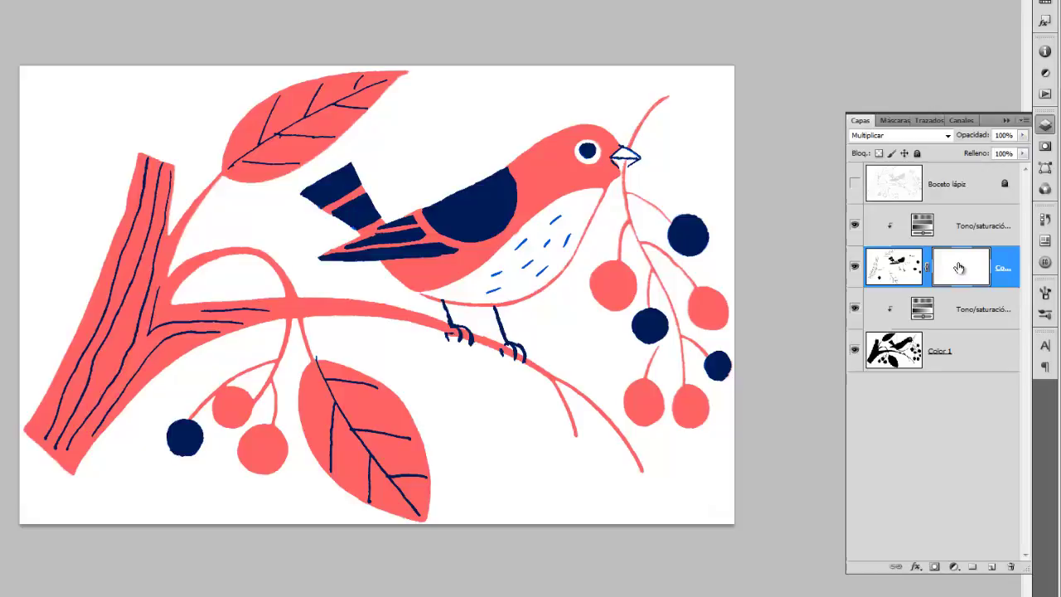
left_click(959, 267, "alt")
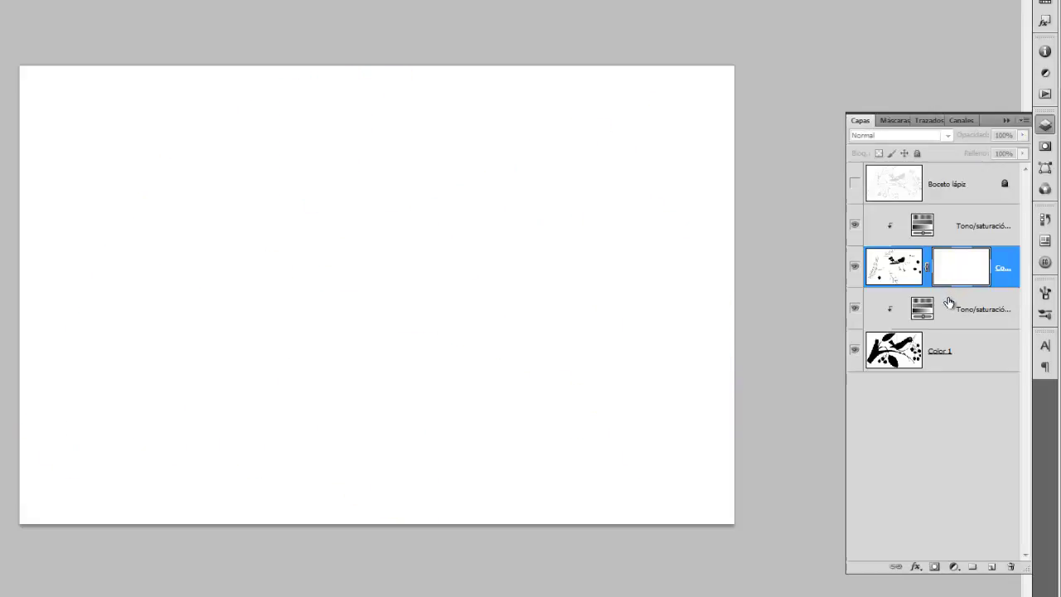
key("ctrl+v")
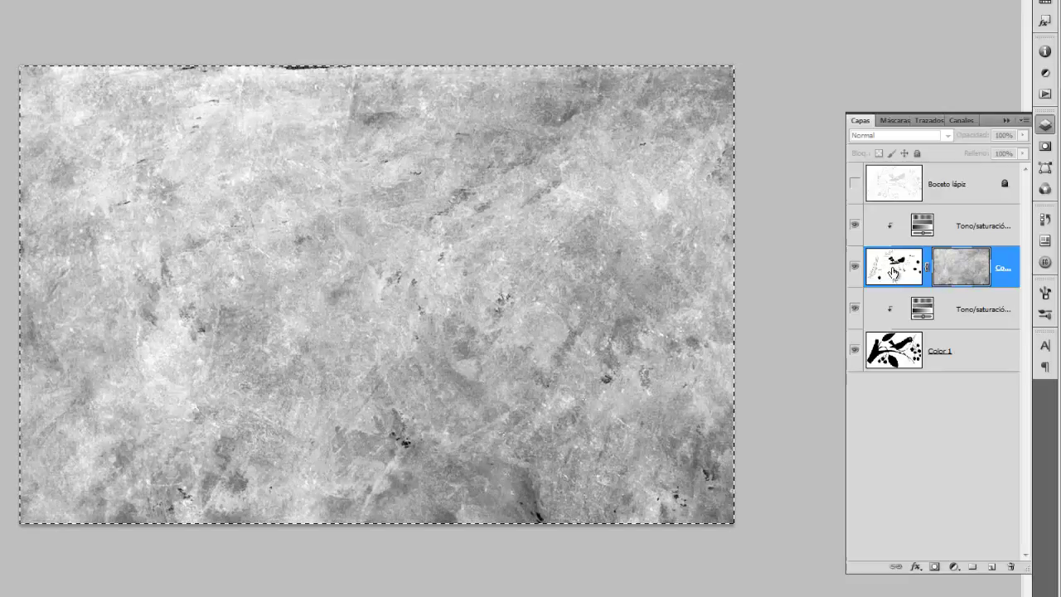
left_click(896, 271)
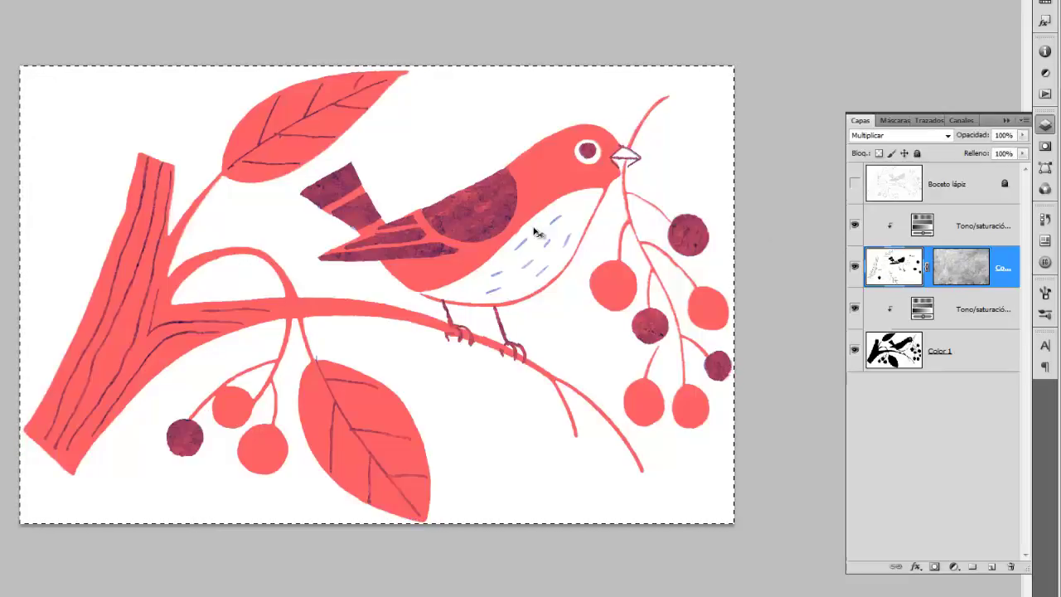
left_click(855, 350)
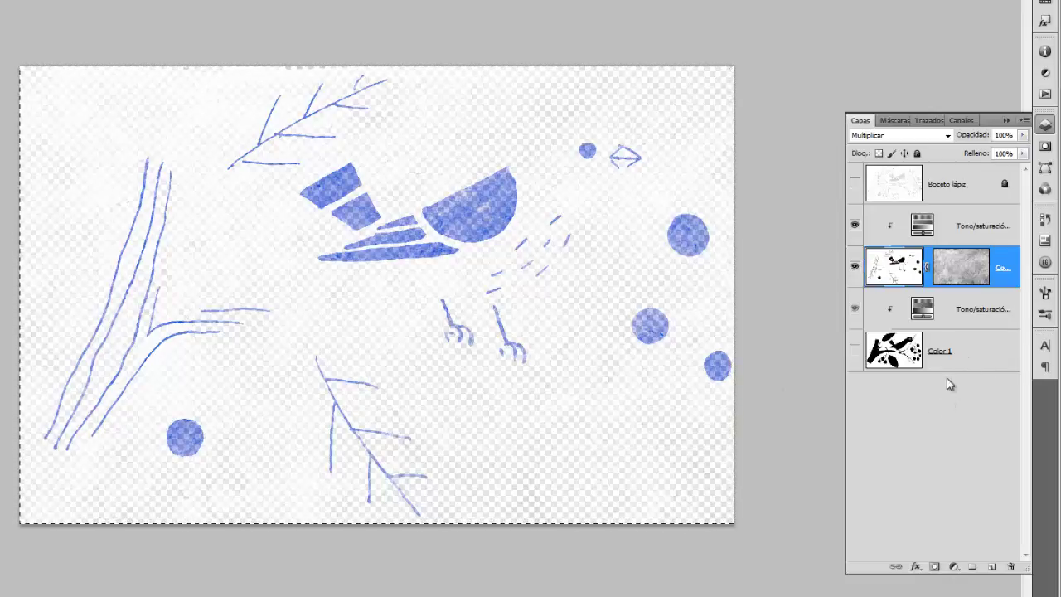
left_click(955, 567)
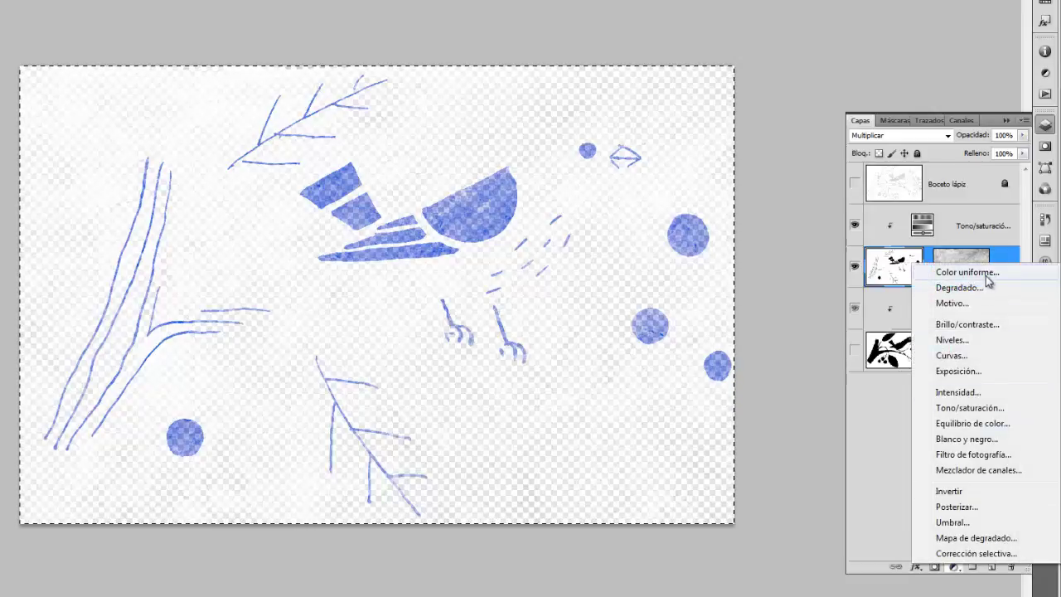
left_click(967, 272)
left_click_drag(646, 338, 633, 294)
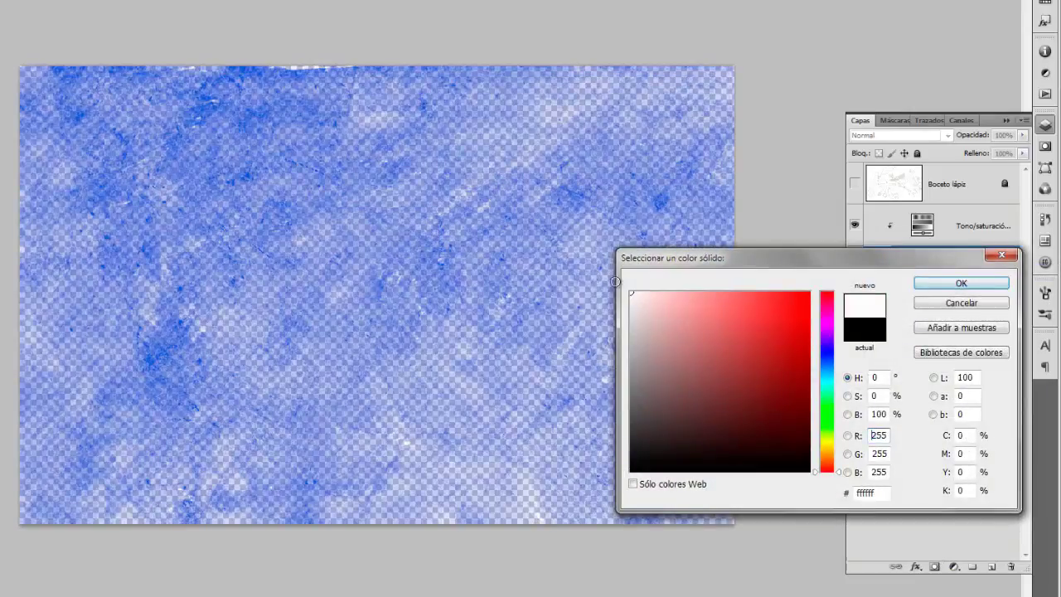
left_click(945, 285)
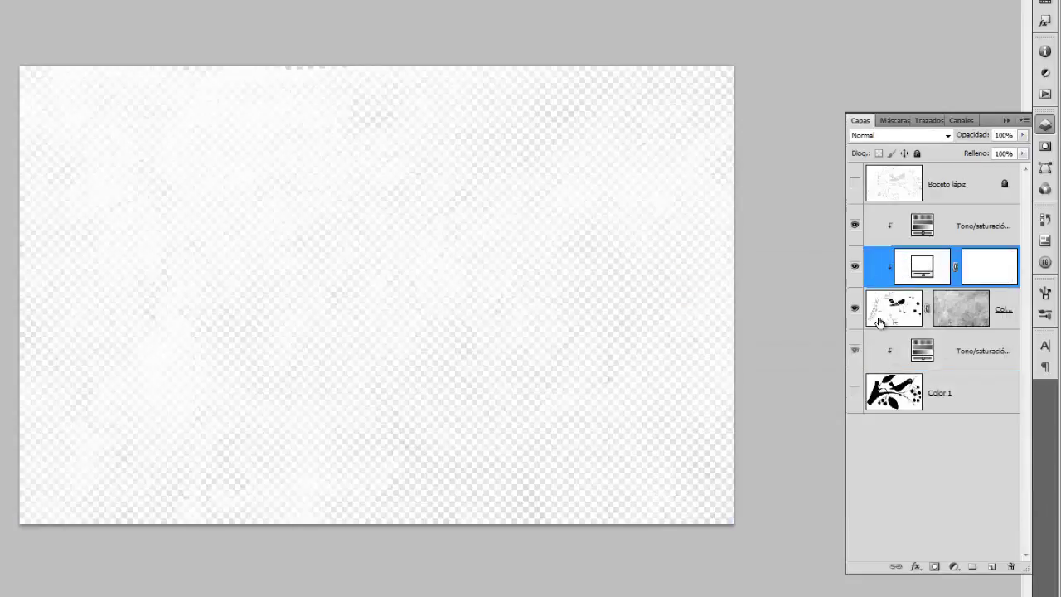
left_click_drag(923, 267, 907, 455)
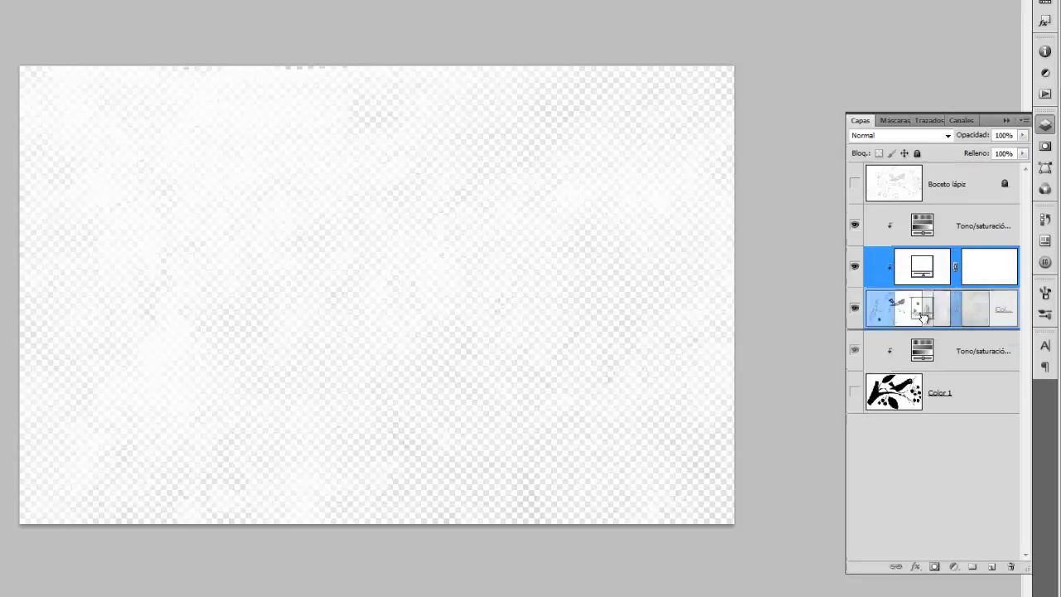
left_click_drag(960, 402, 1011, 568)
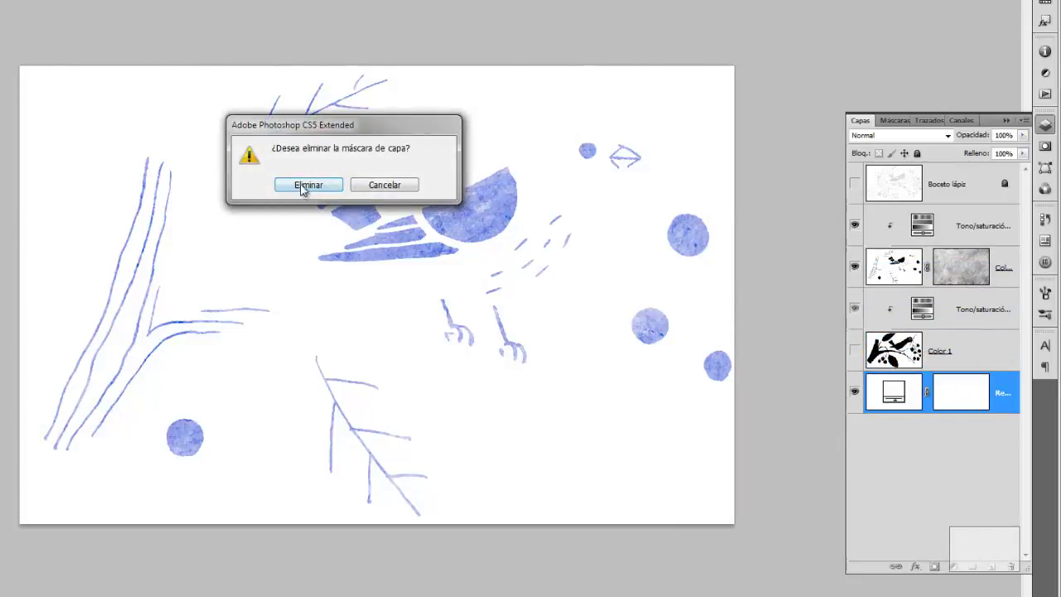
left_click(302, 185)
left_click(918, 155)
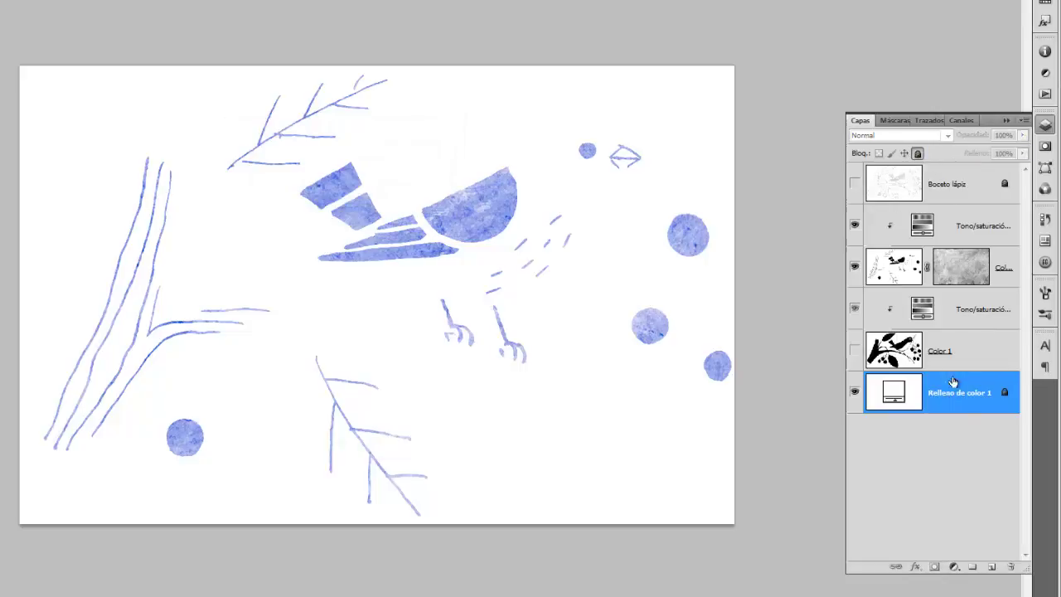
left_click(854, 352)
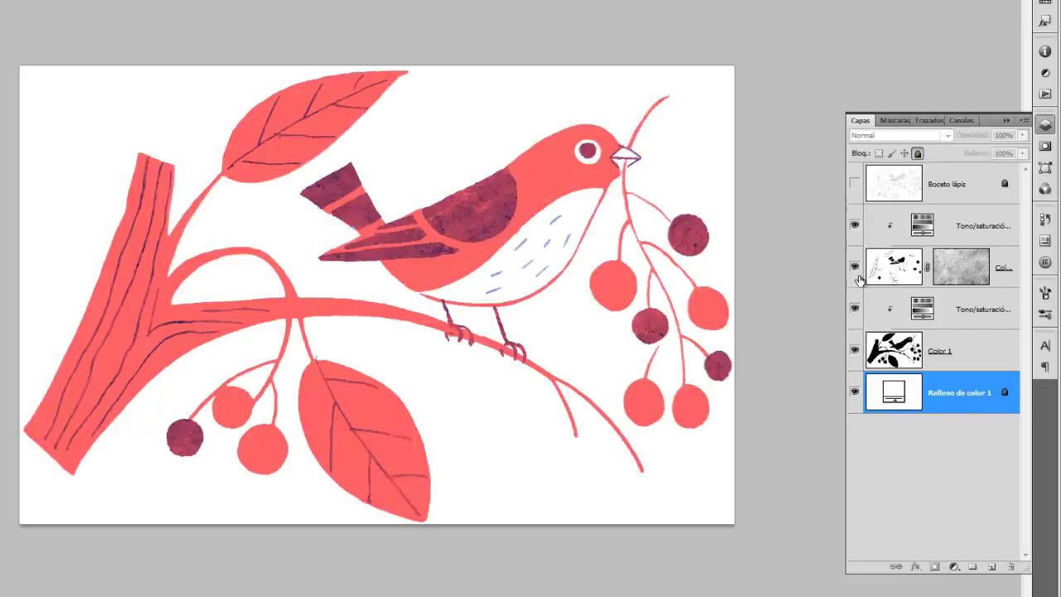
left_click(855, 350)
left_click(882, 286)
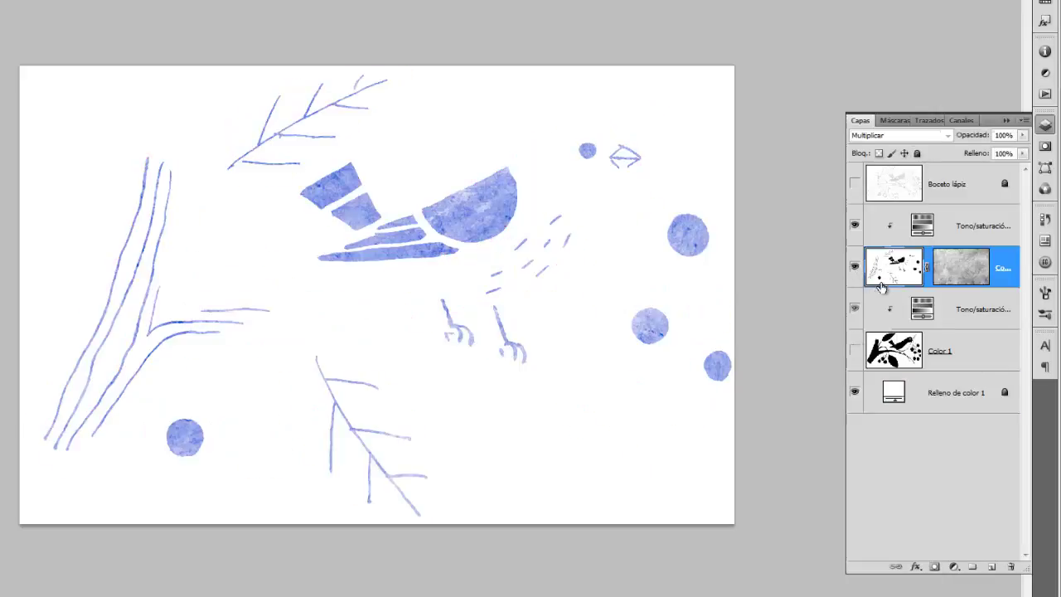
left_click(966, 274)
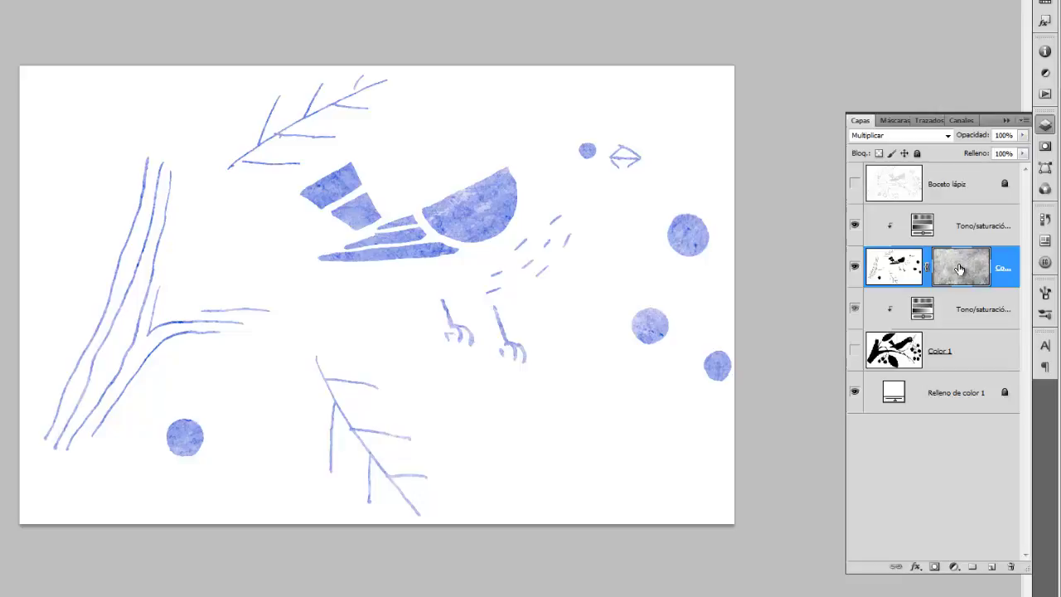
left_click(959, 269, "shift")
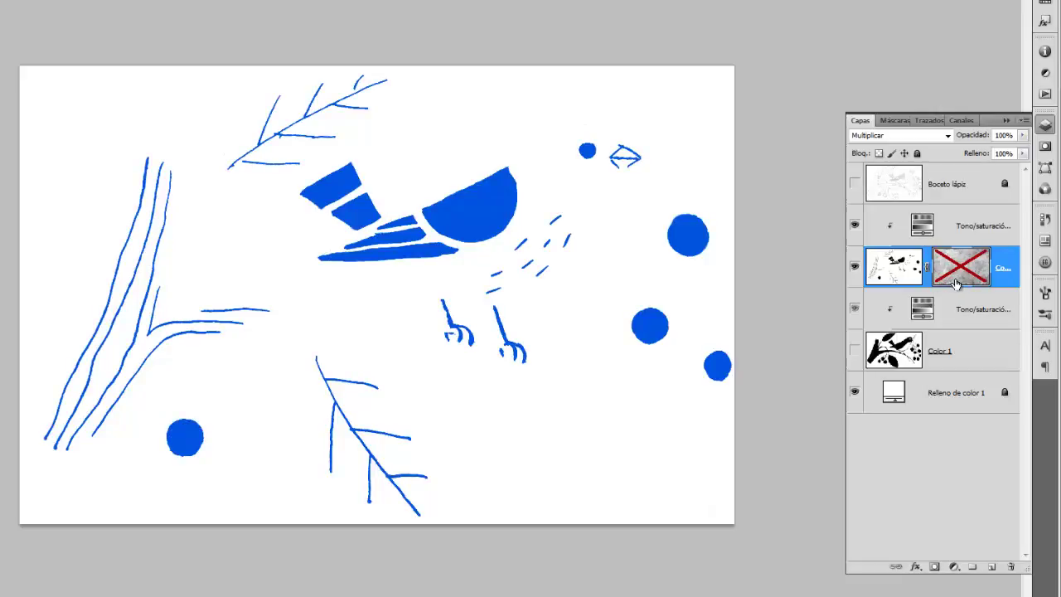
left_click(958, 276, "shift")
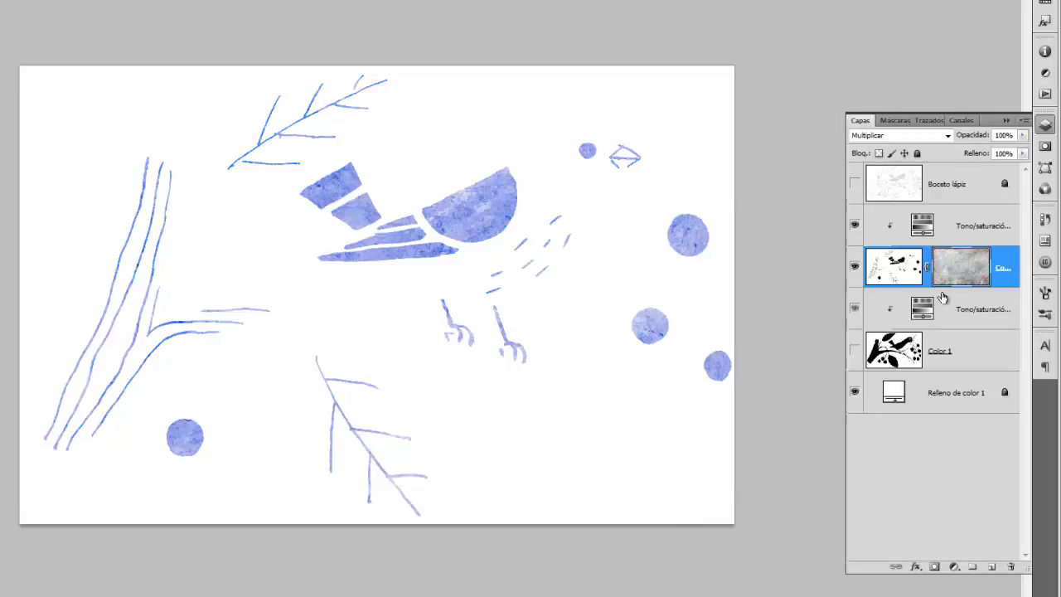
left_click(855, 350)
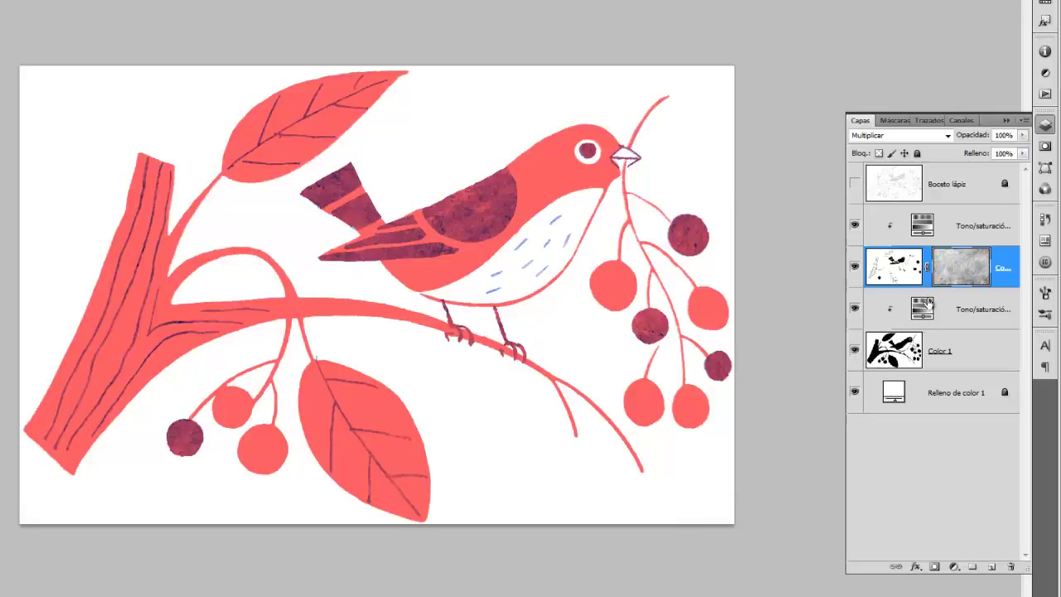
left_click(893, 356)
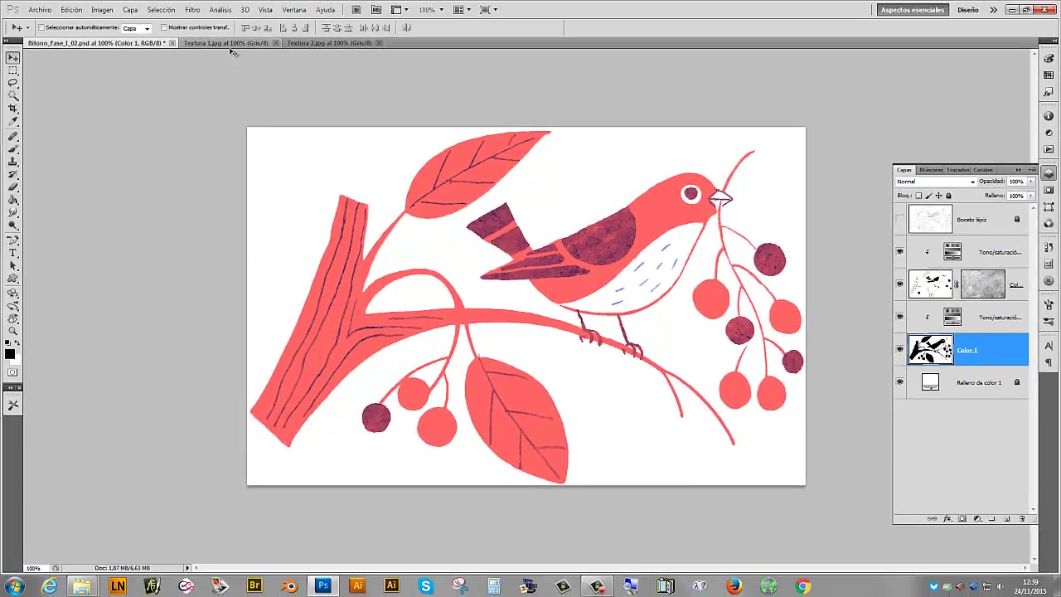
Paste the full Textura 1 marble texture into a new layer mask on Color 1
left_click(234, 45)
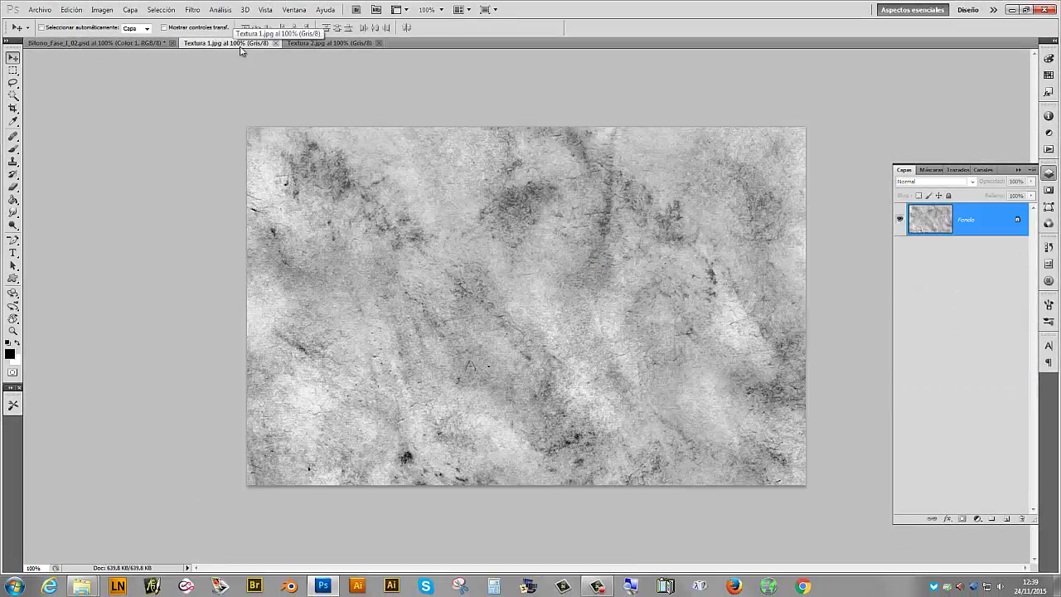
key("ctrl+a")
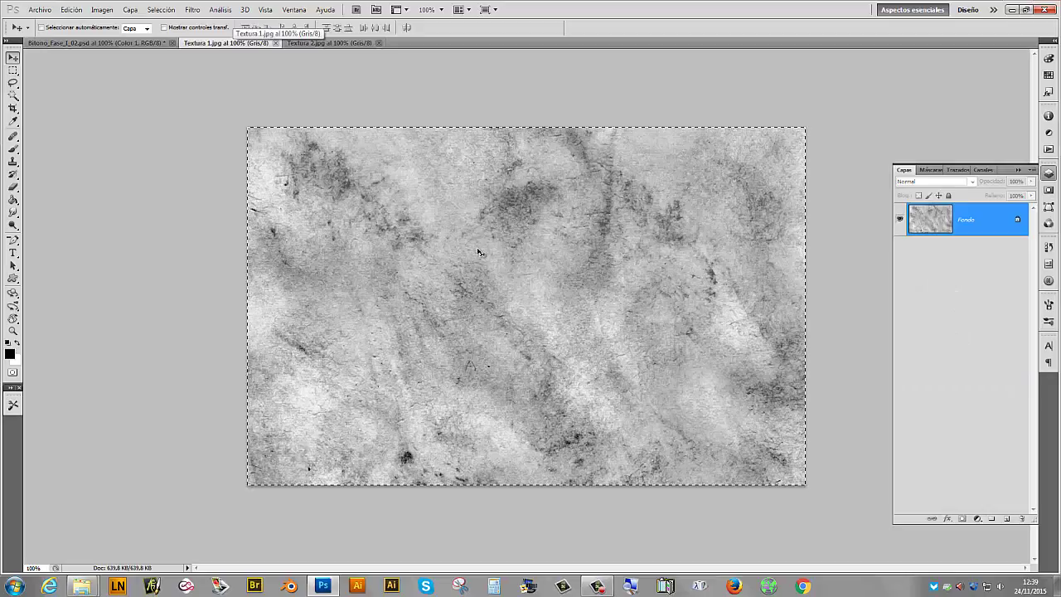
left_click(137, 43)
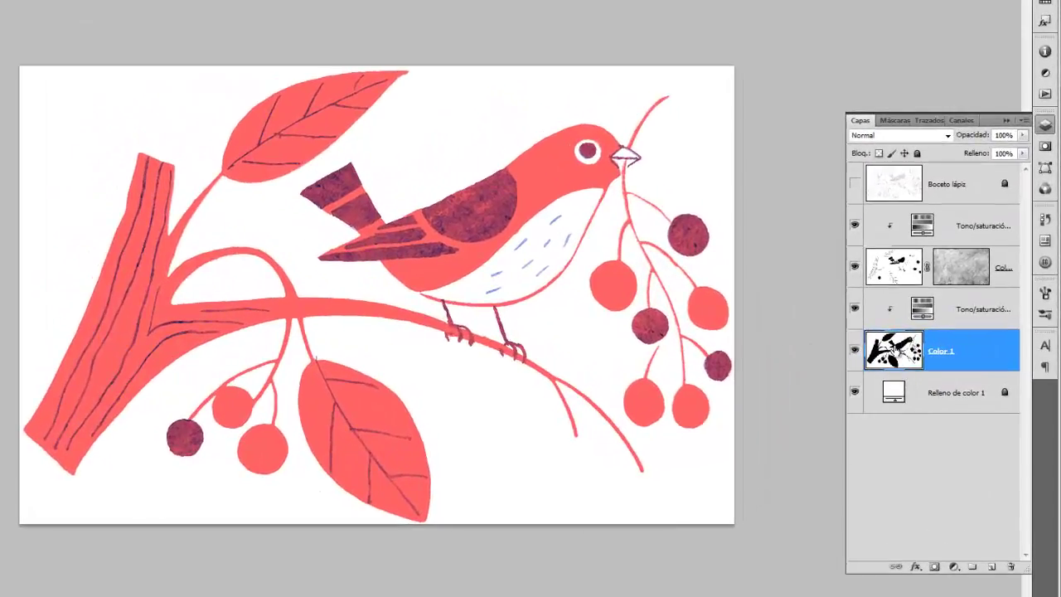
left_click(898, 269)
left_click(911, 345)
left_click(934, 568)
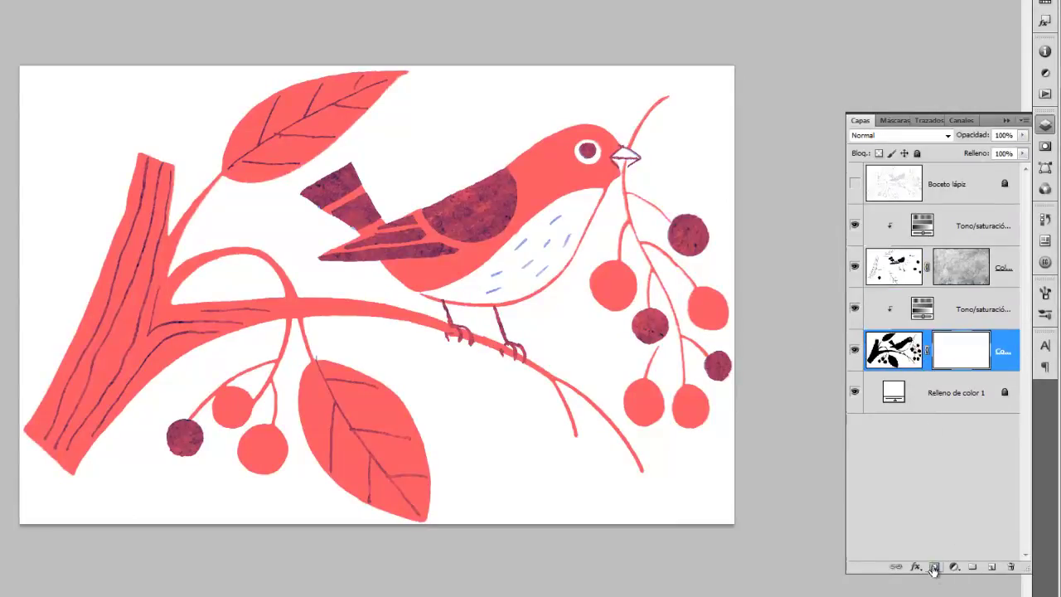
left_click(955, 360, "alt")
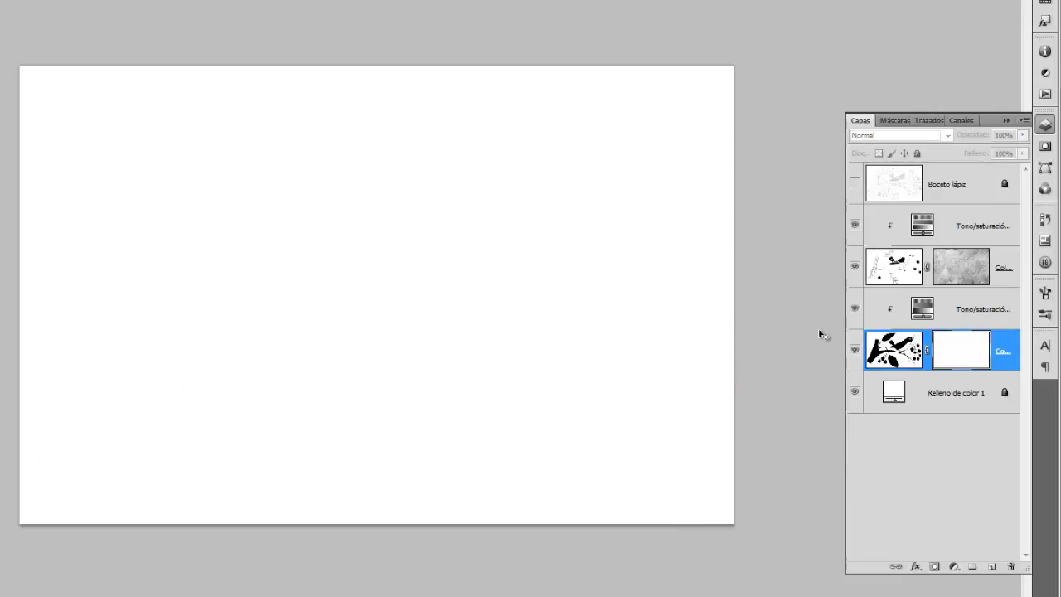
key("ctrl+v")
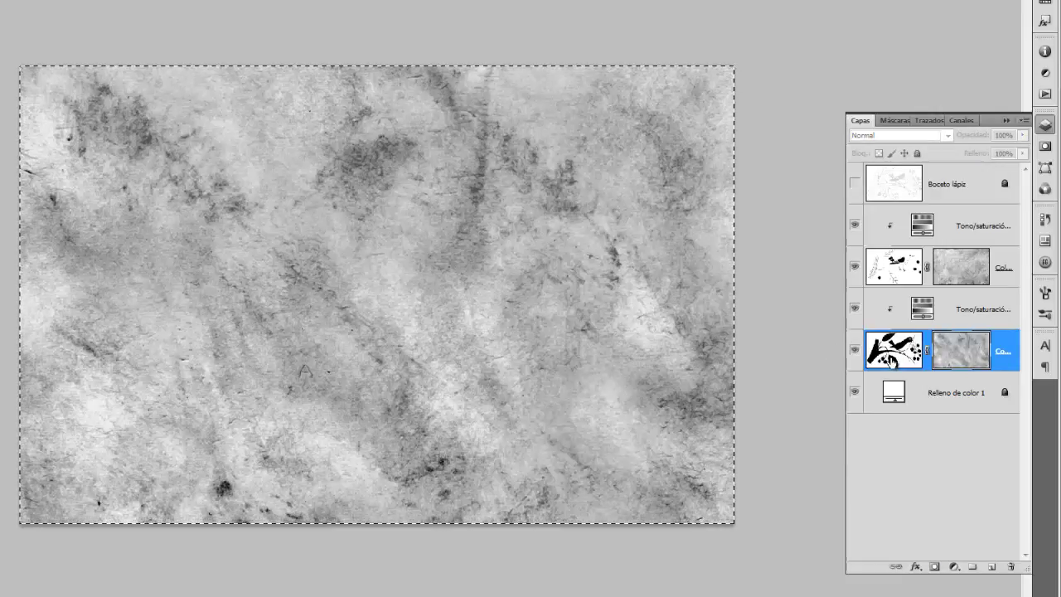
Toggle both texture masks off and on to compare, then deselect with Ctrl+D
left_click(960, 360, "alt")
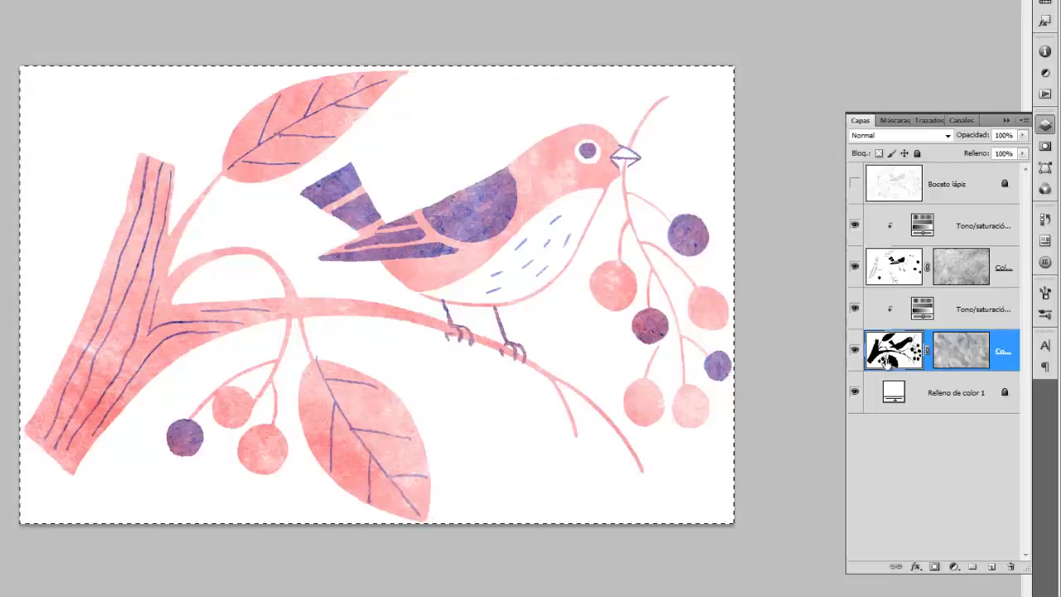
left_click(958, 358, "shift")
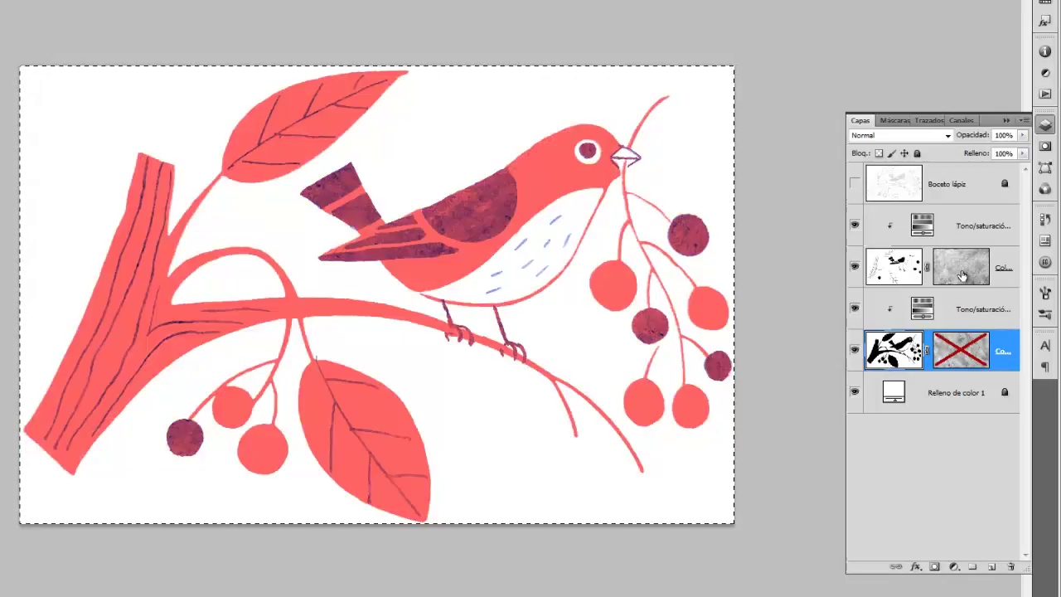
left_click(961, 267, "shift")
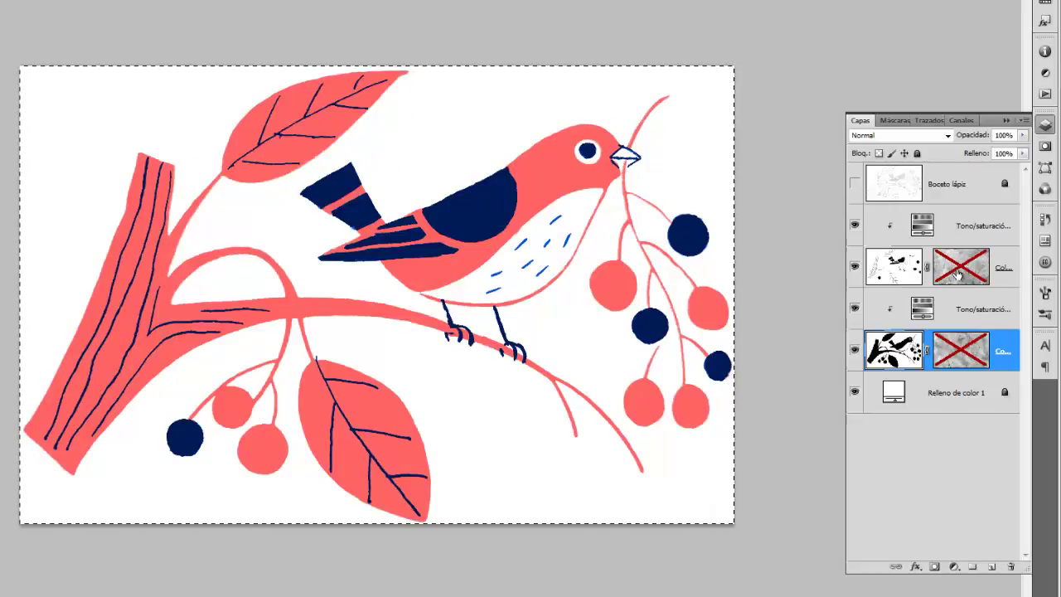
left_click(960, 267, "shift")
left_click(960, 350, "shift")
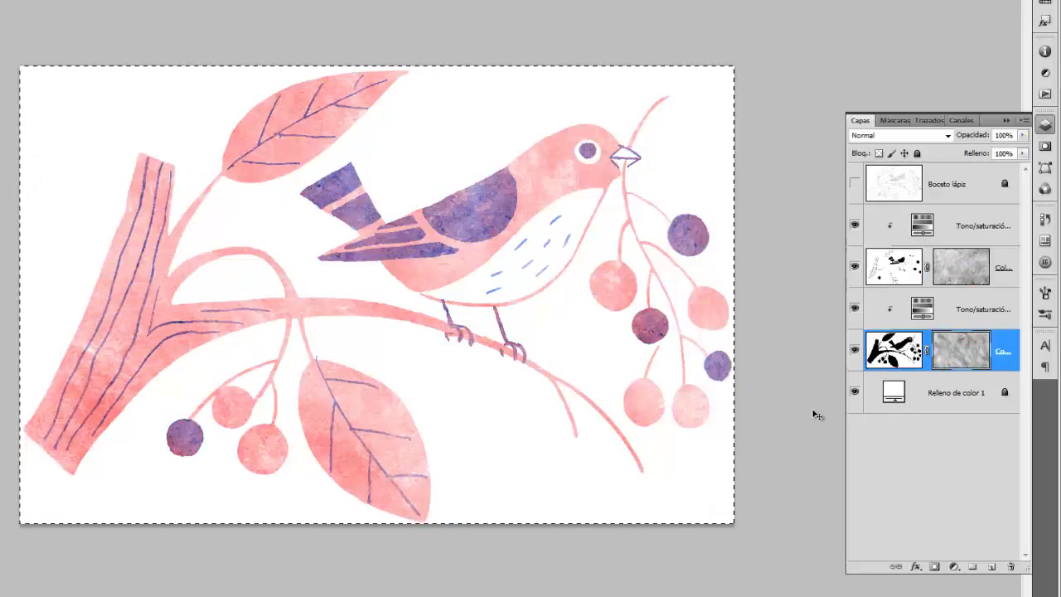
key("ctrl+d")
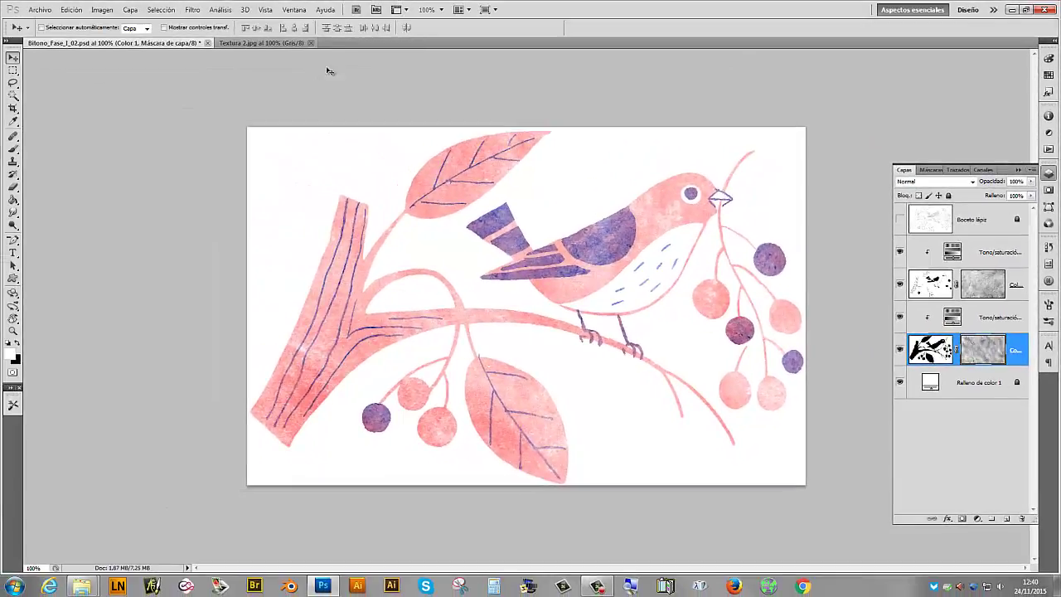
Close Textura 2.jpg, then unlock the Boceto lápiz sketch layer and drag it to the trash
left_click(311, 43)
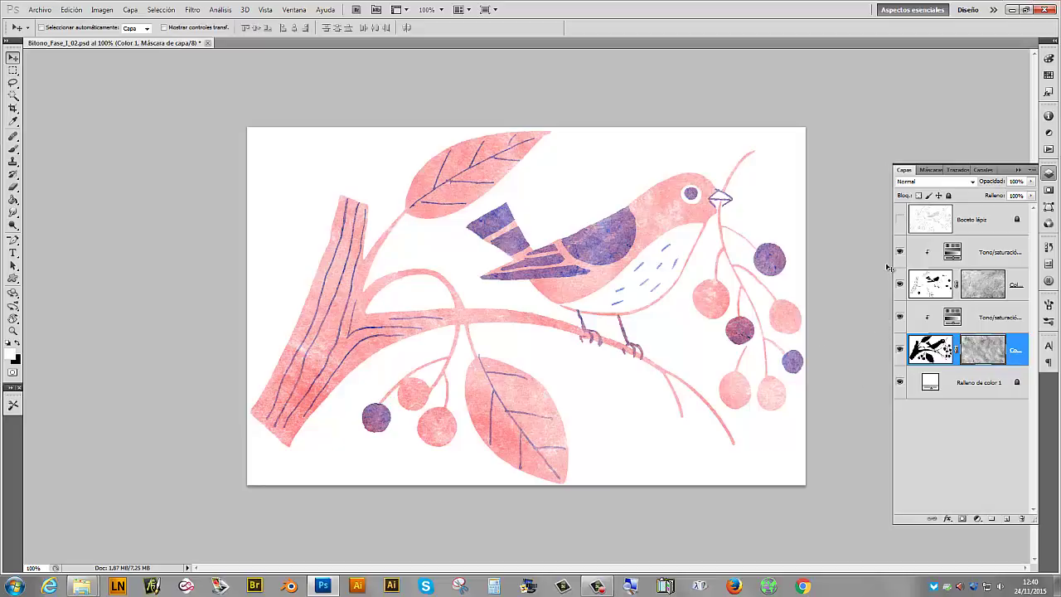
left_click(900, 219)
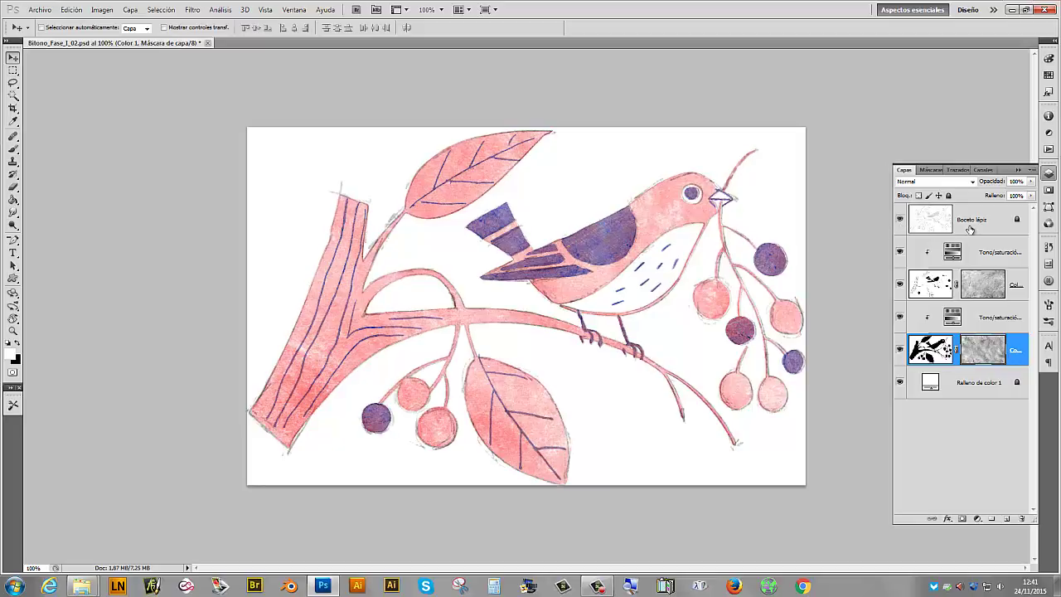
left_click_drag(972, 226, 972, 398)
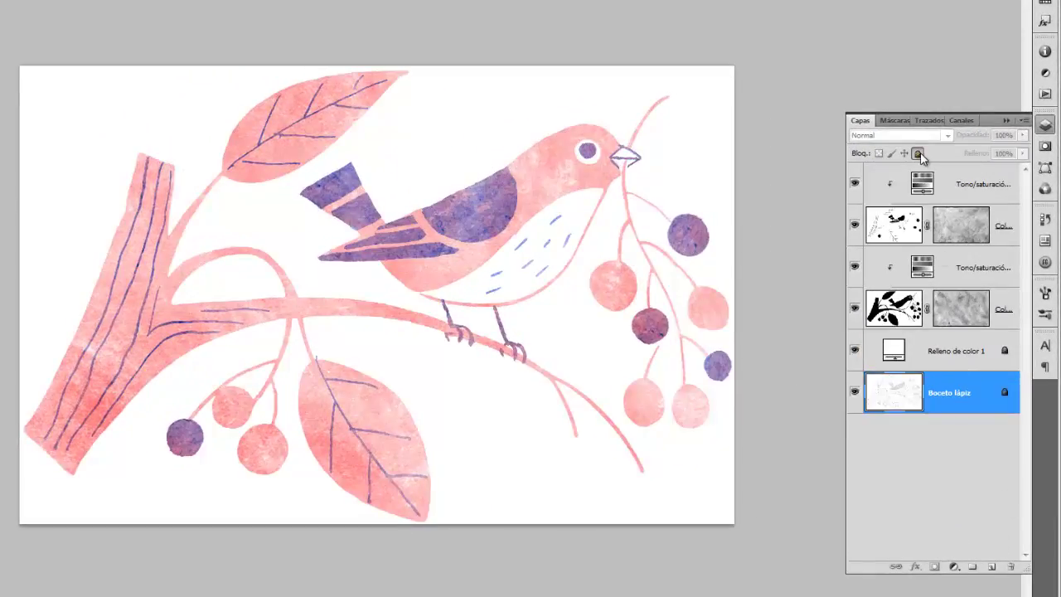
left_click(917, 153)
left_click_drag(970, 397, 1010, 567)
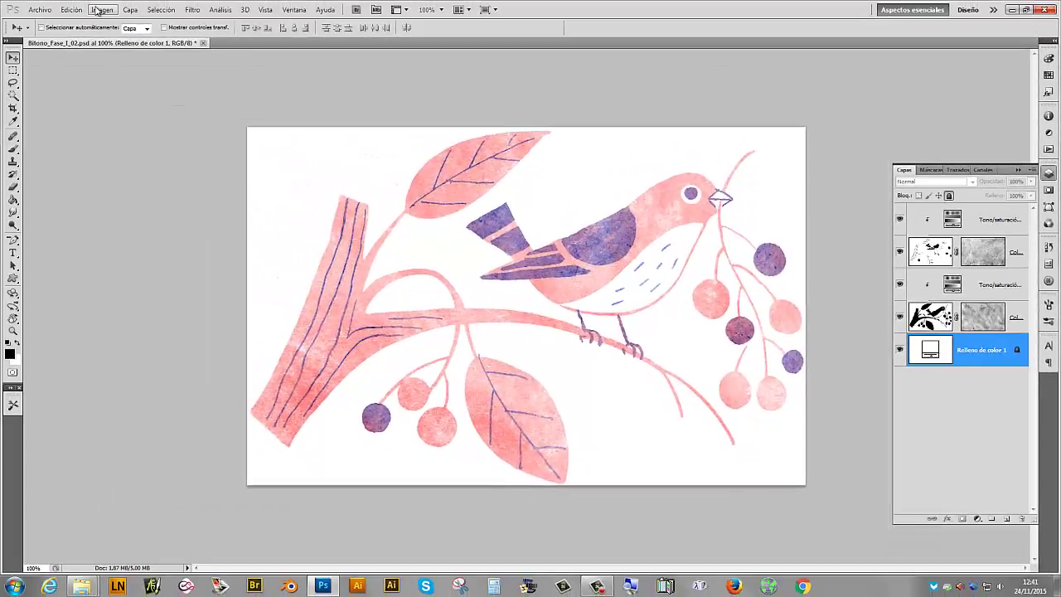
Detach the Canales tab into its own floating panel
left_click(102, 10)
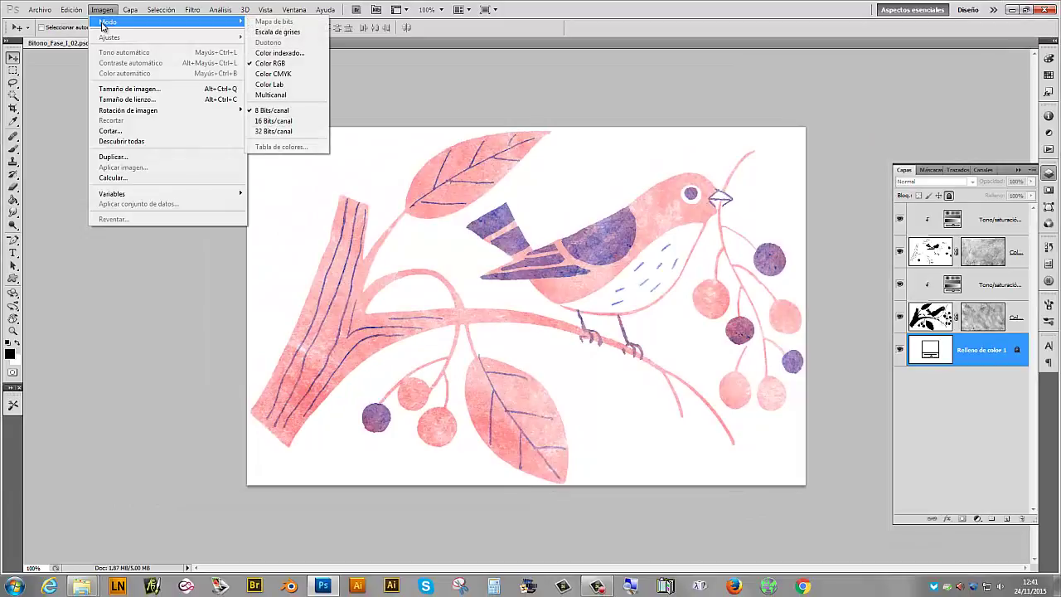
mouse_move(108, 22)
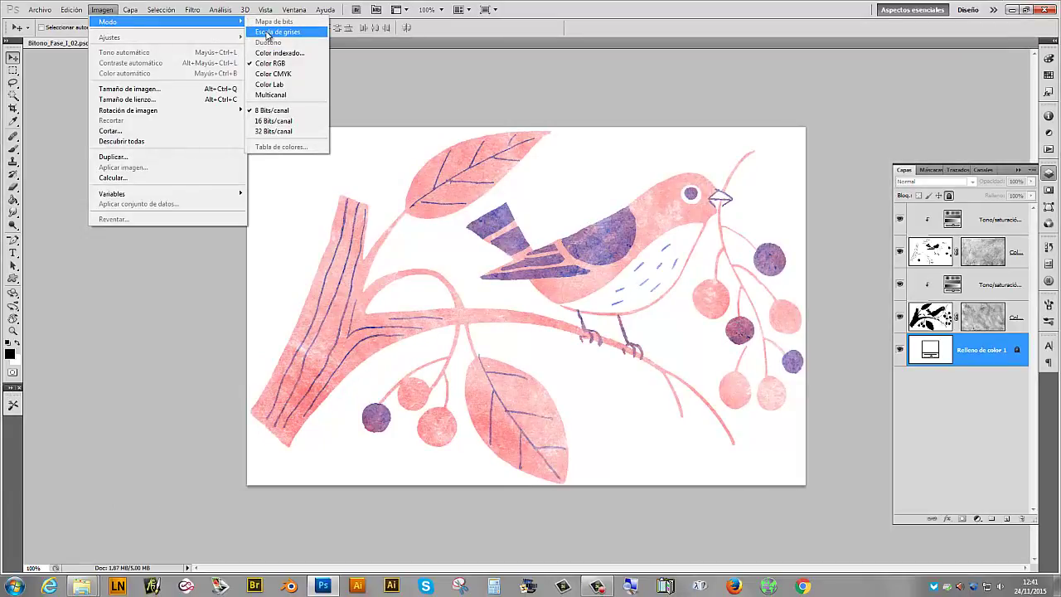
key("Escape")
key("Escape")
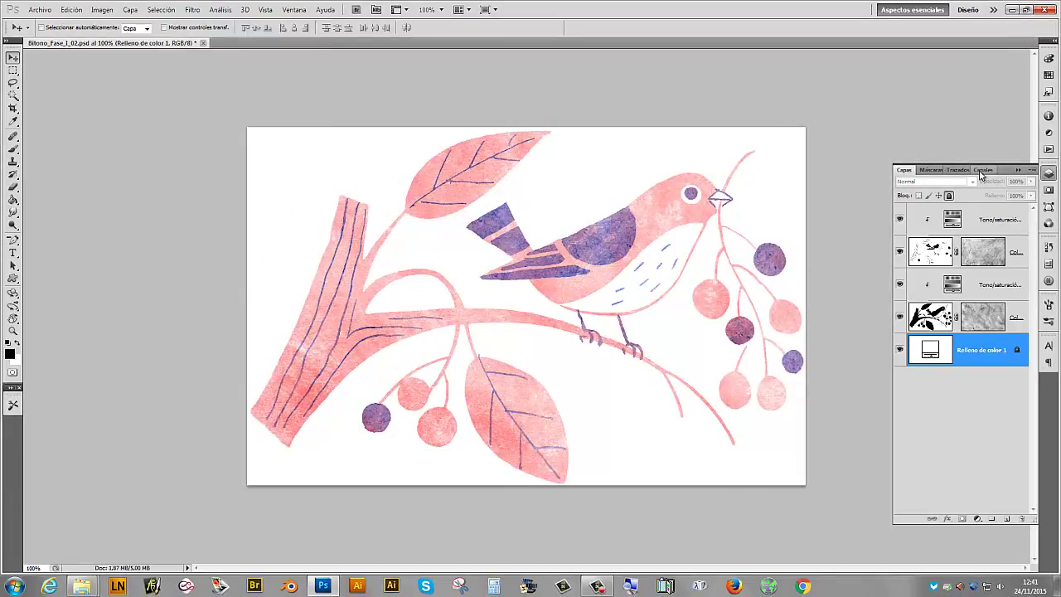
left_click(989, 170)
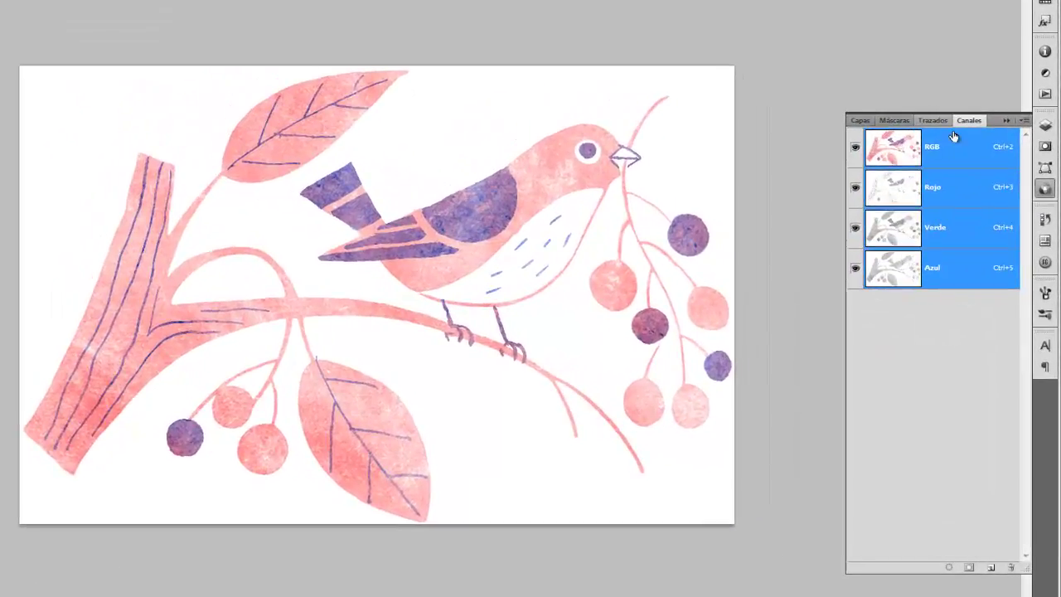
left_click_drag(972, 121, 678, 114)
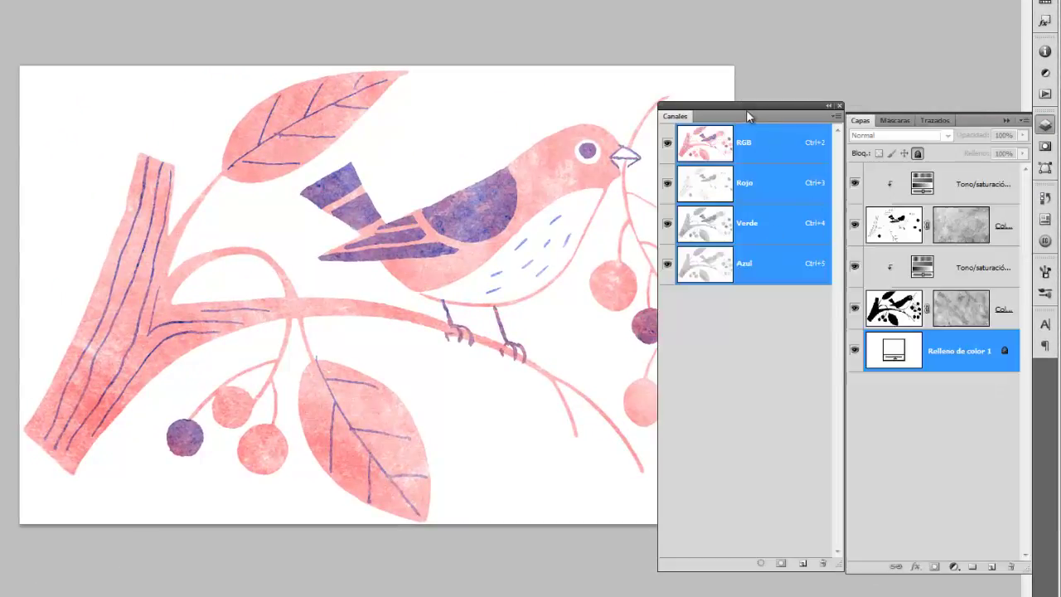
left_click_drag(743, 108, 737, 126)
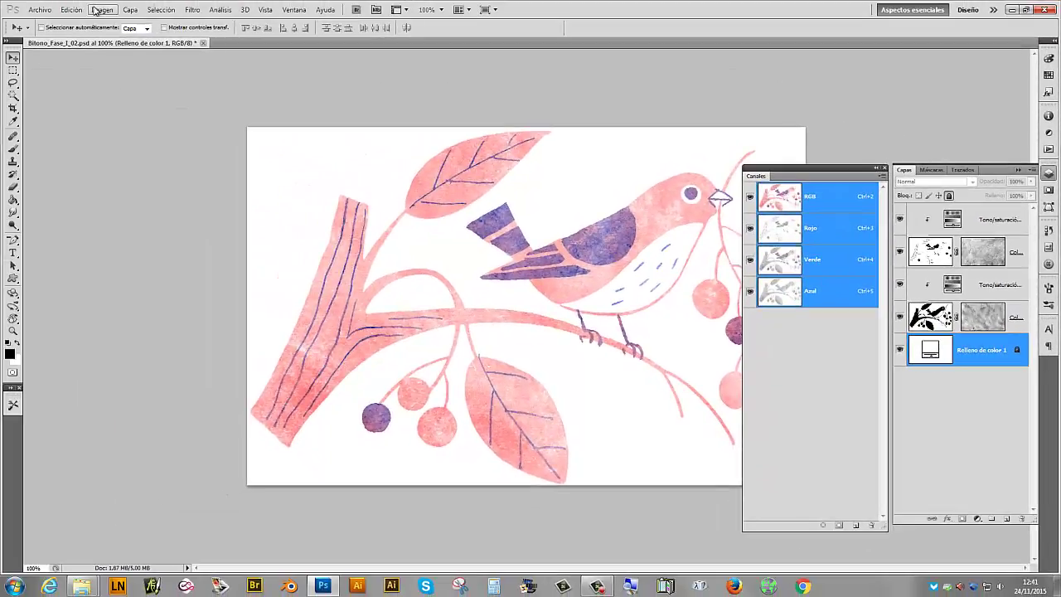
Convert the image to Escala de grises, accepting the layer warning
left_click(100, 10)
mouse_move(107, 21)
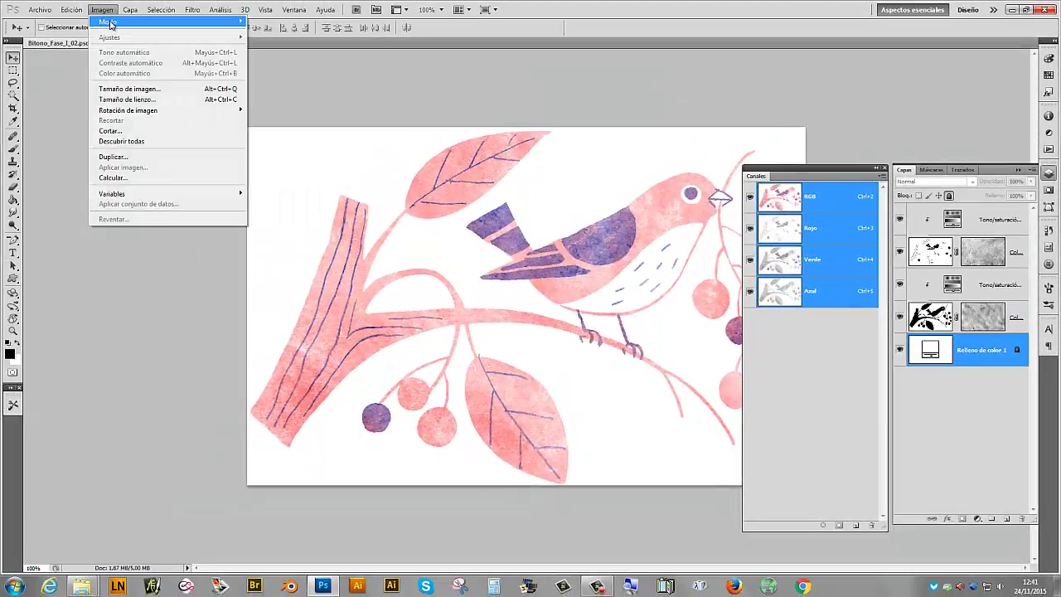
left_click(277, 31)
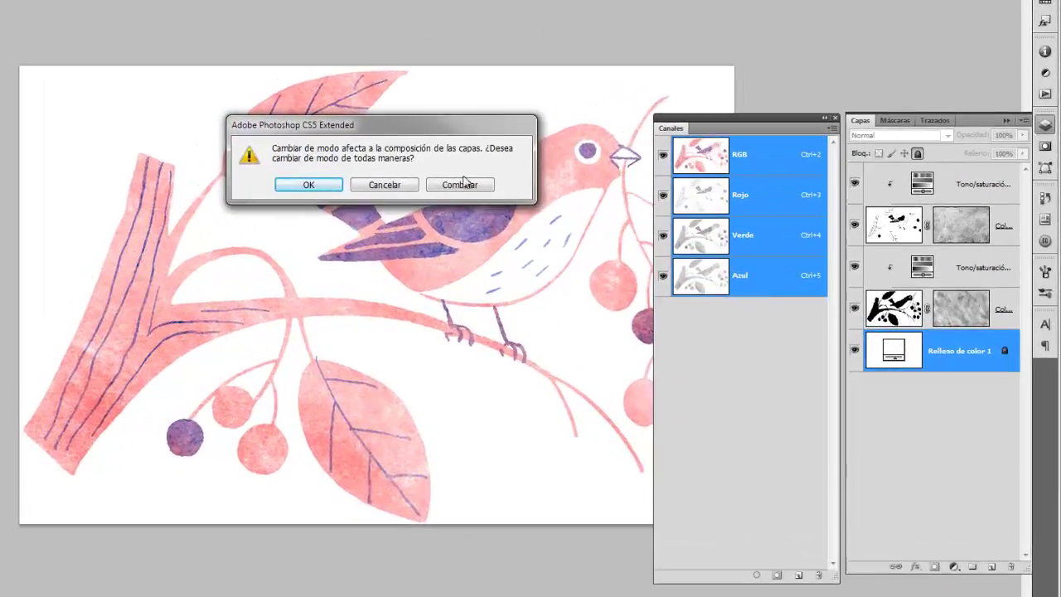
left_click(308, 186)
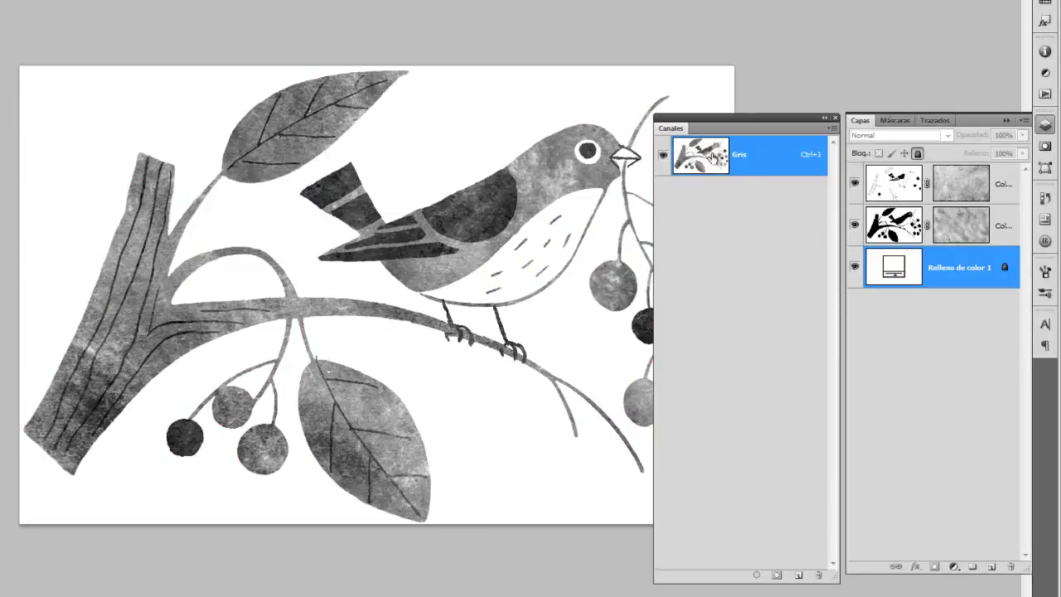
left_click(855, 184)
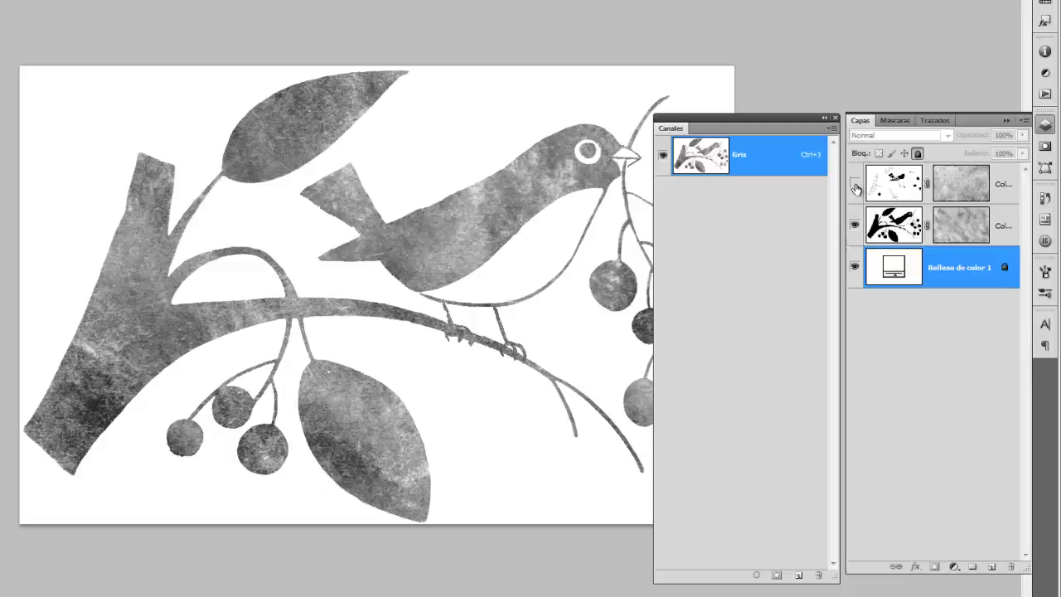
left_click(855, 226)
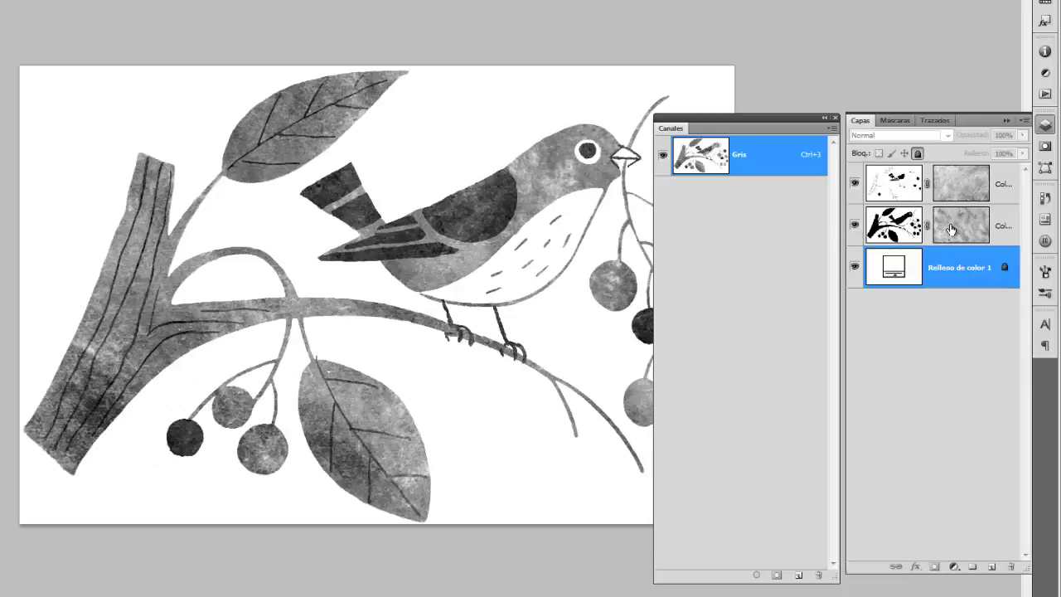
left_click(951, 230, "shift")
left_click(960, 182, "shift")
left_click(962, 199, "shift")
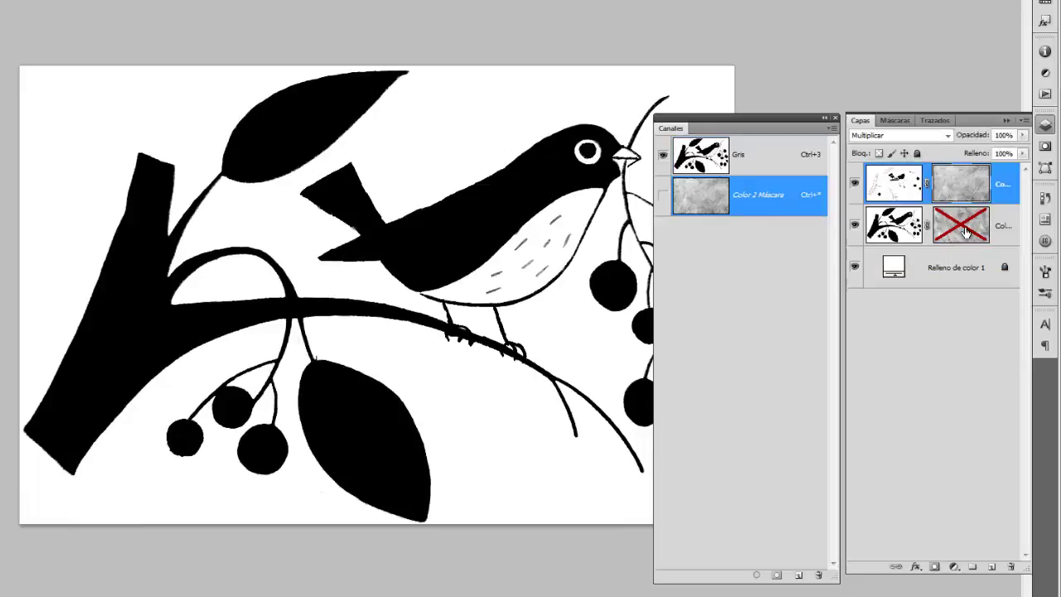
left_click(960, 226, "shift")
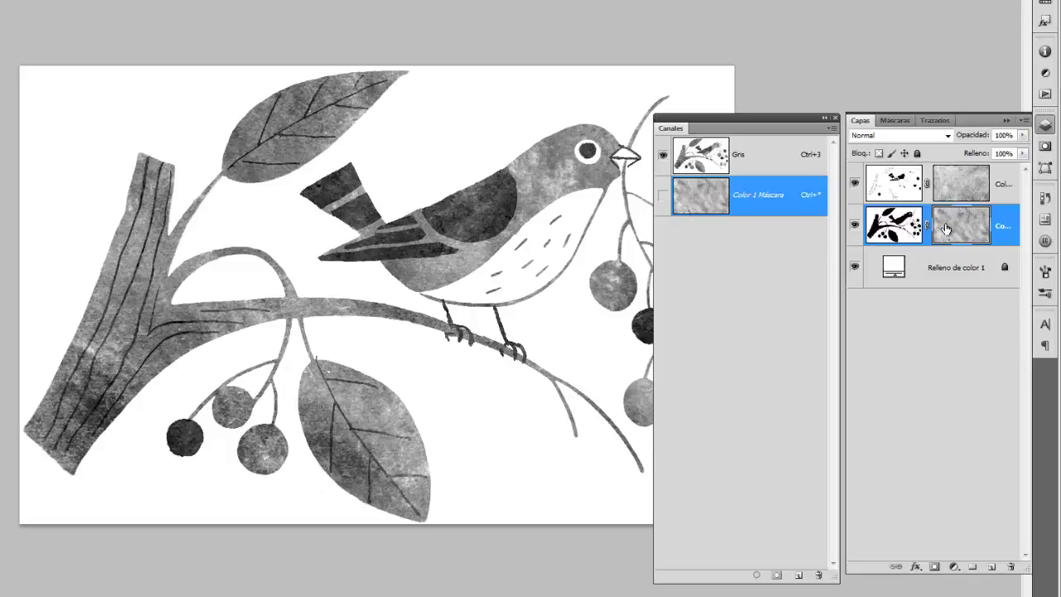
left_click(886, 195)
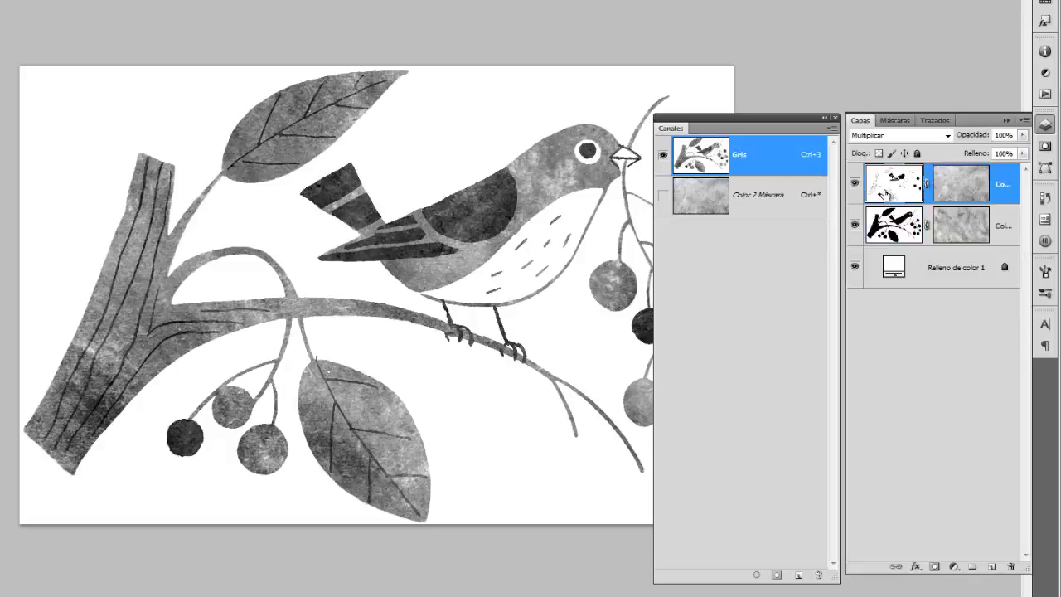
left_click(894, 270)
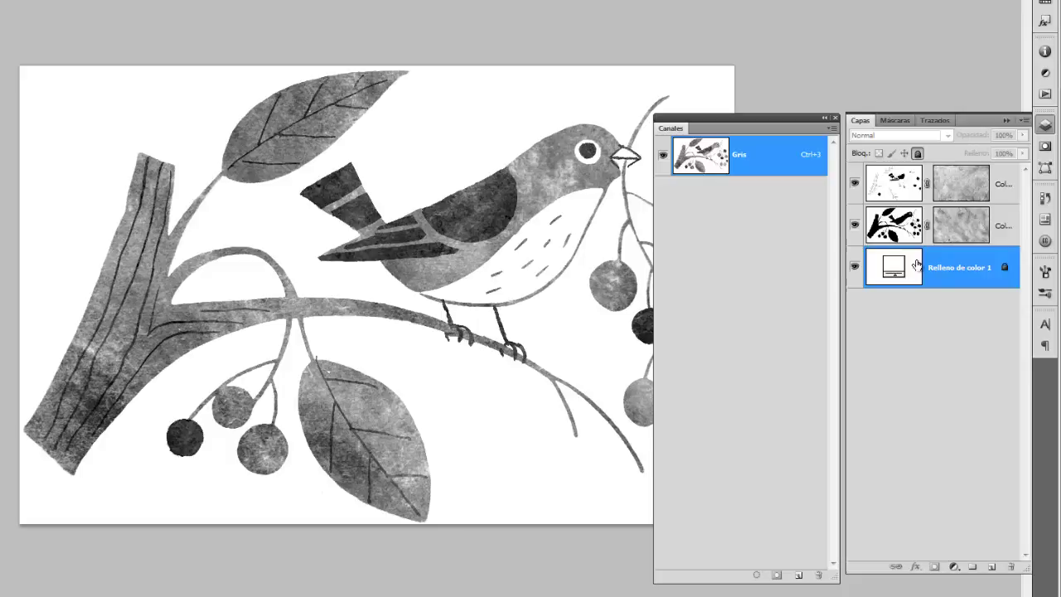
left_click(882, 234)
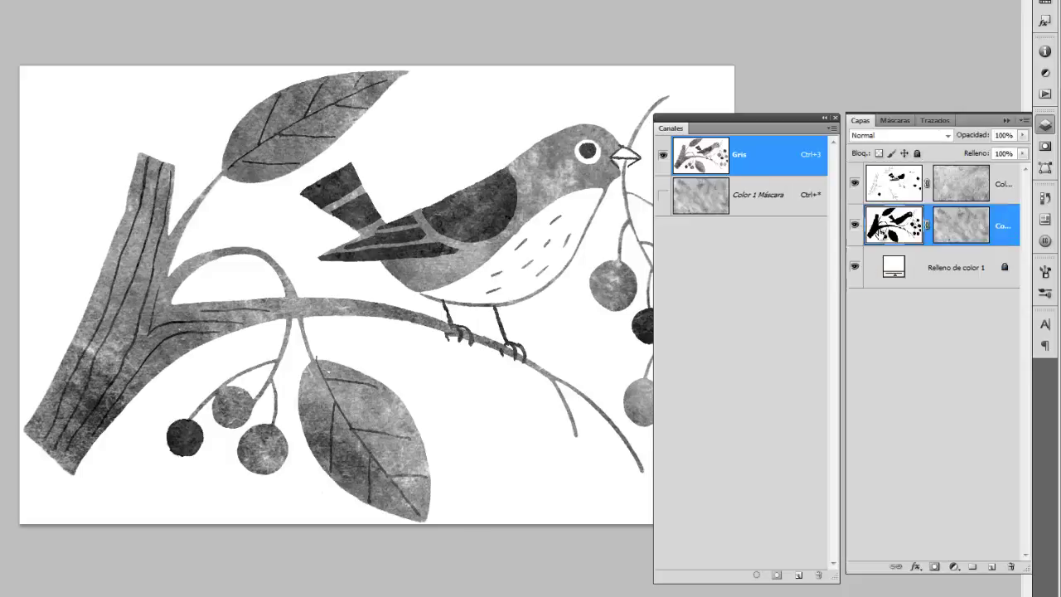
left_click(661, 199)
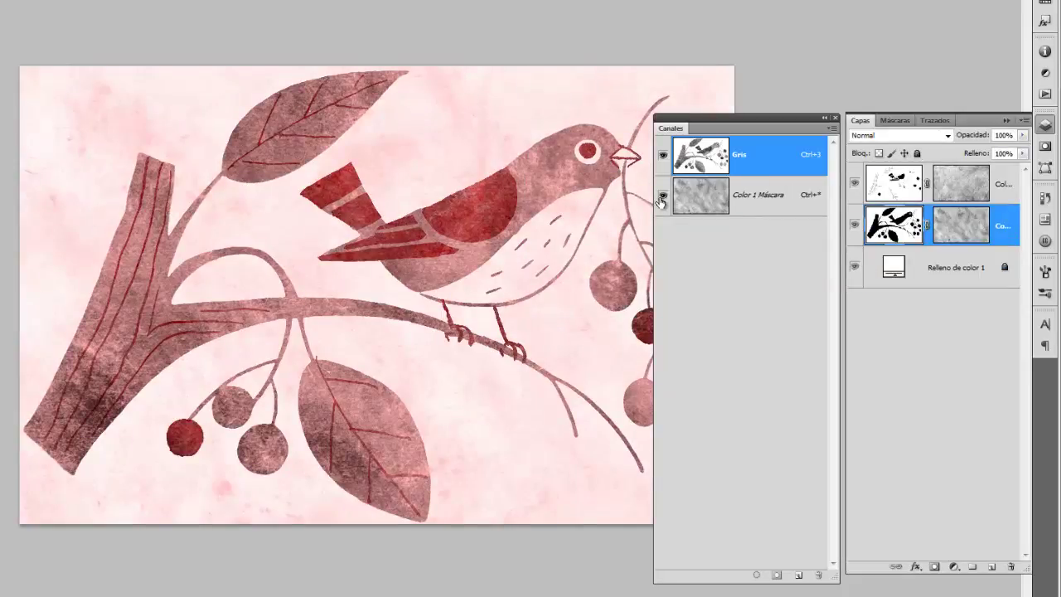
left_click(661, 199)
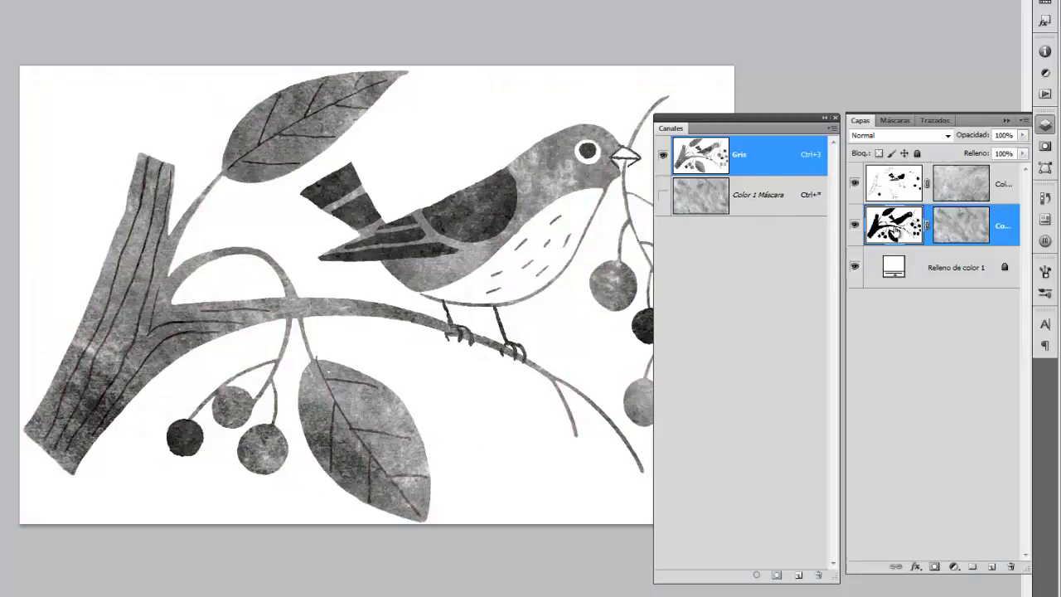
left_click(895, 195)
left_click(906, 273)
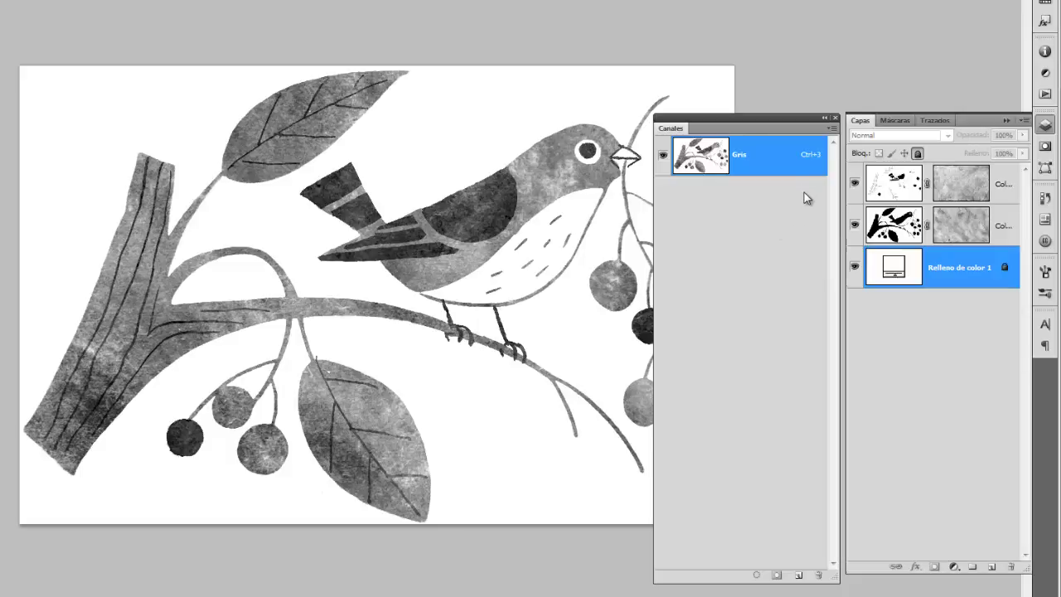
Add a spot-colour channel using PANTONE 150 C ink at 0% solidity
left_click(831, 129)
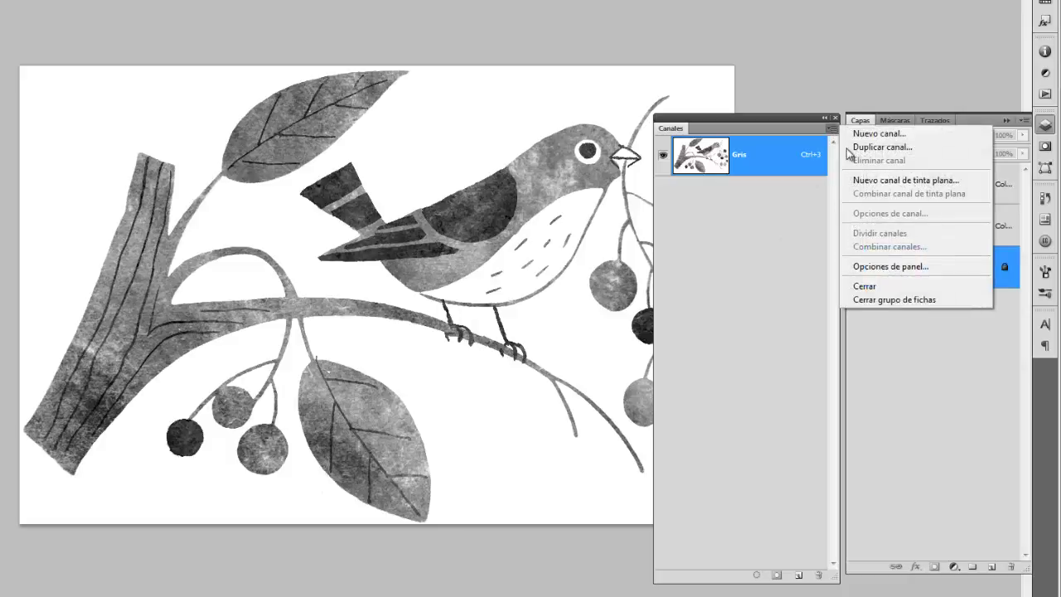
left_click(866, 180)
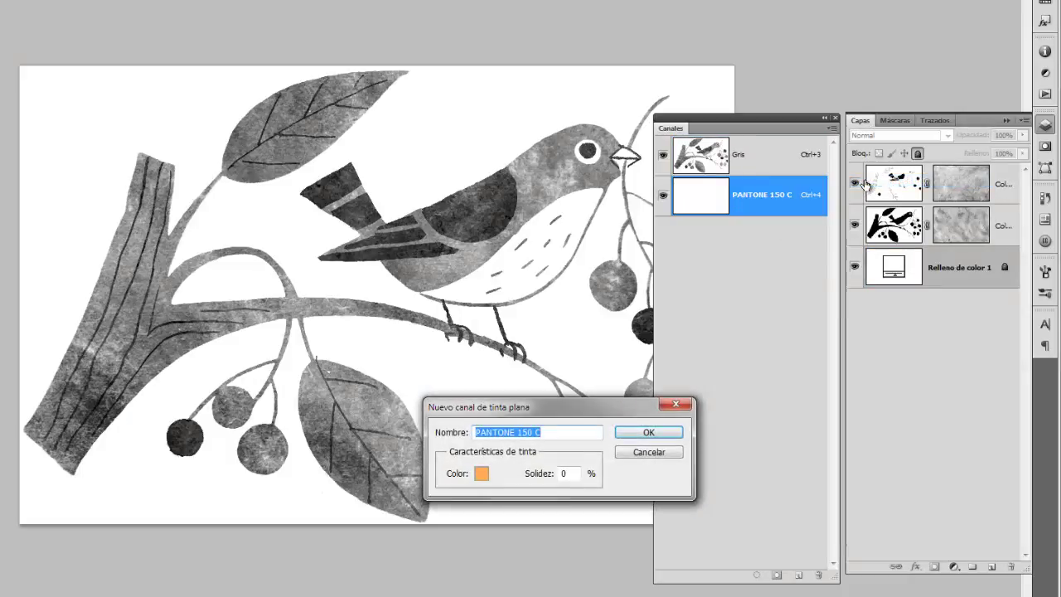
left_click(481, 474)
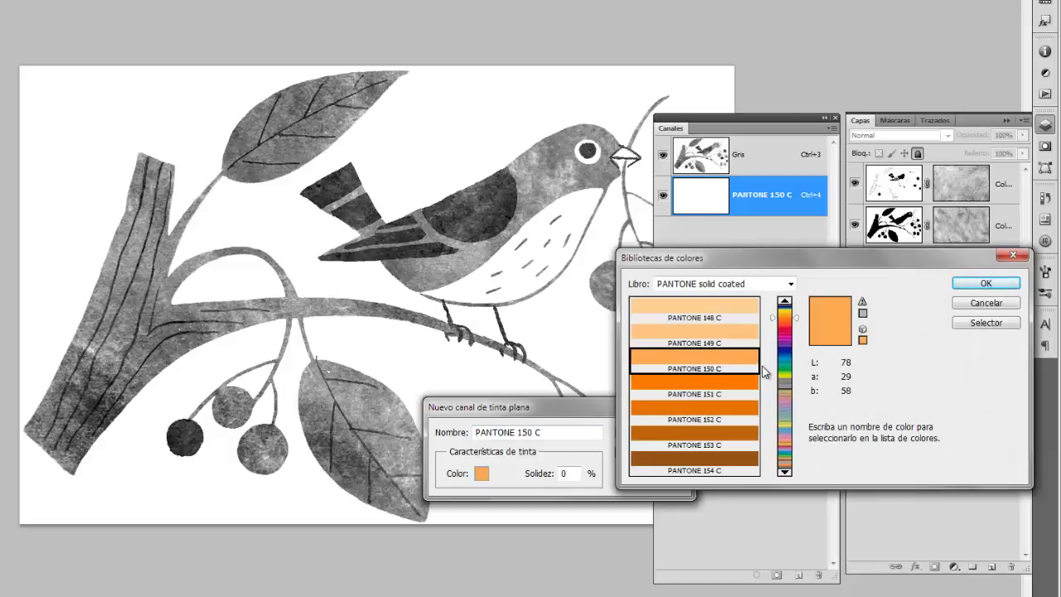
left_click(971, 285)
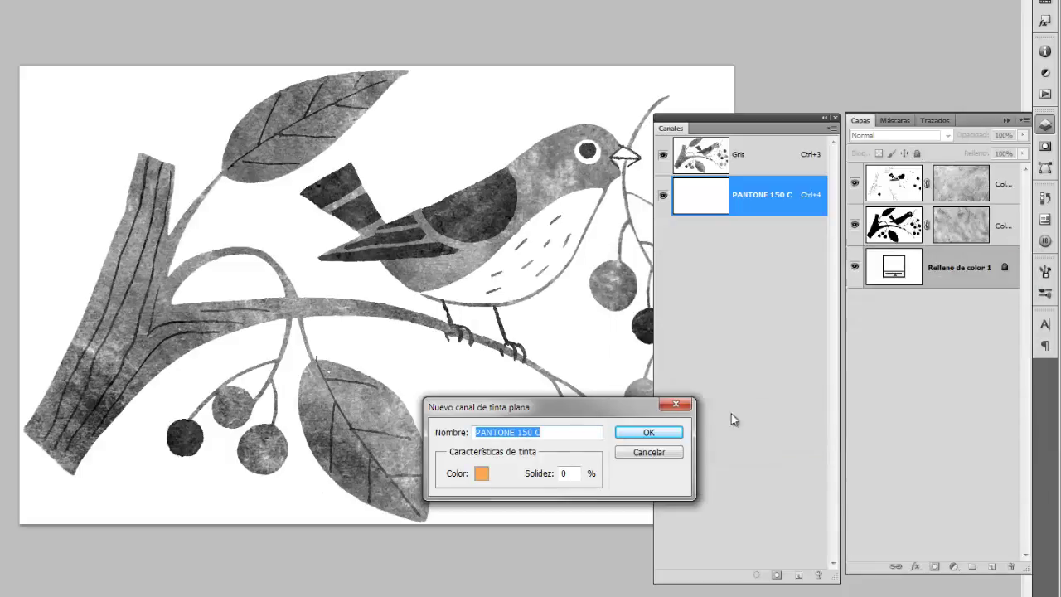
left_click(659, 434)
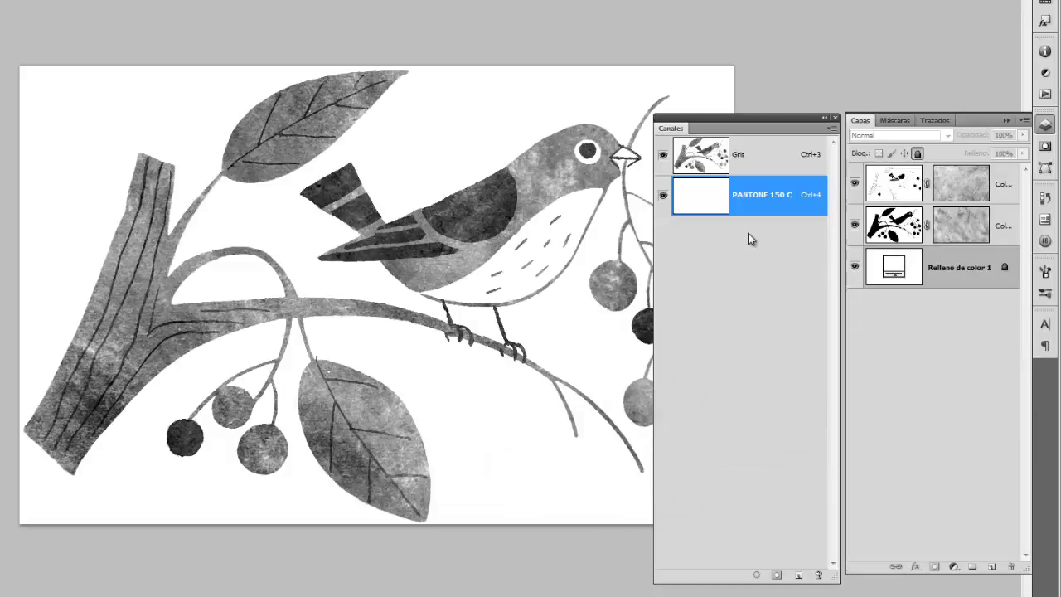
Add a second spot channel in PANTONE Reflex Blue C at 0% solidity
left_click(832, 128)
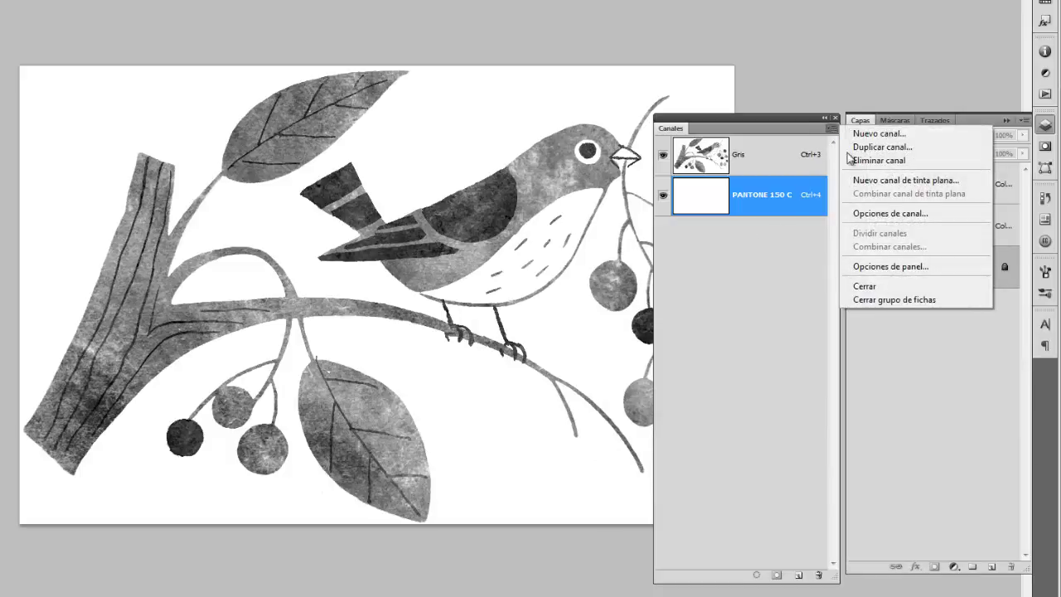
left_click(862, 180)
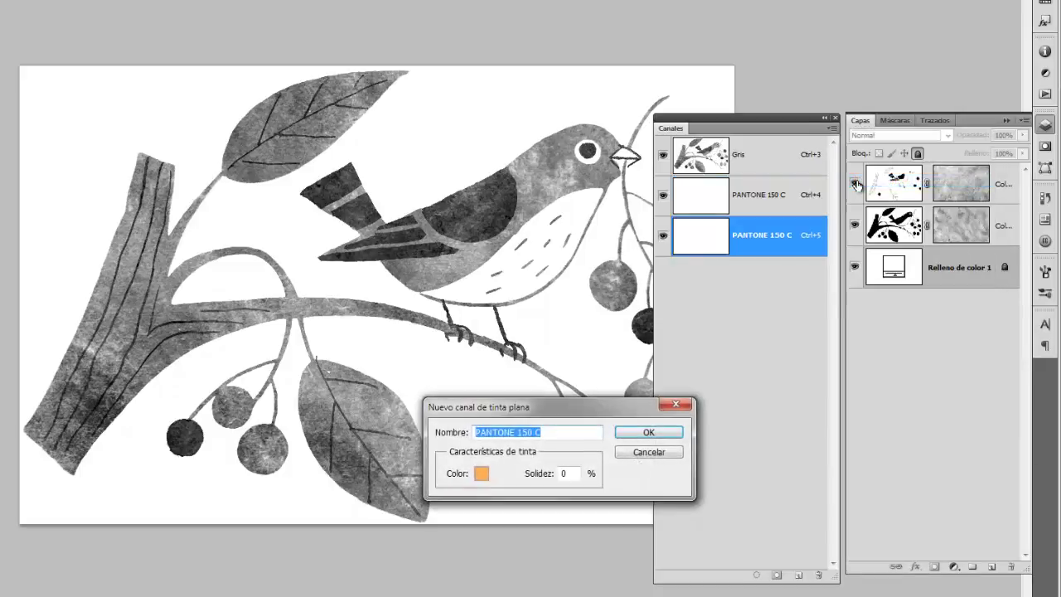
left_click(481, 474)
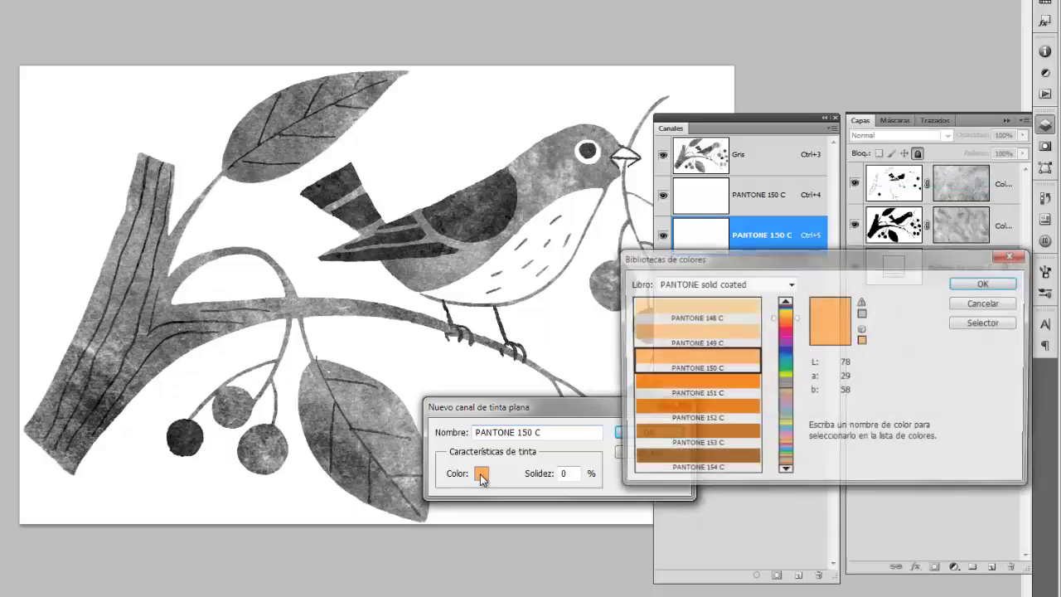
left_click(787, 349)
left_click(719, 358)
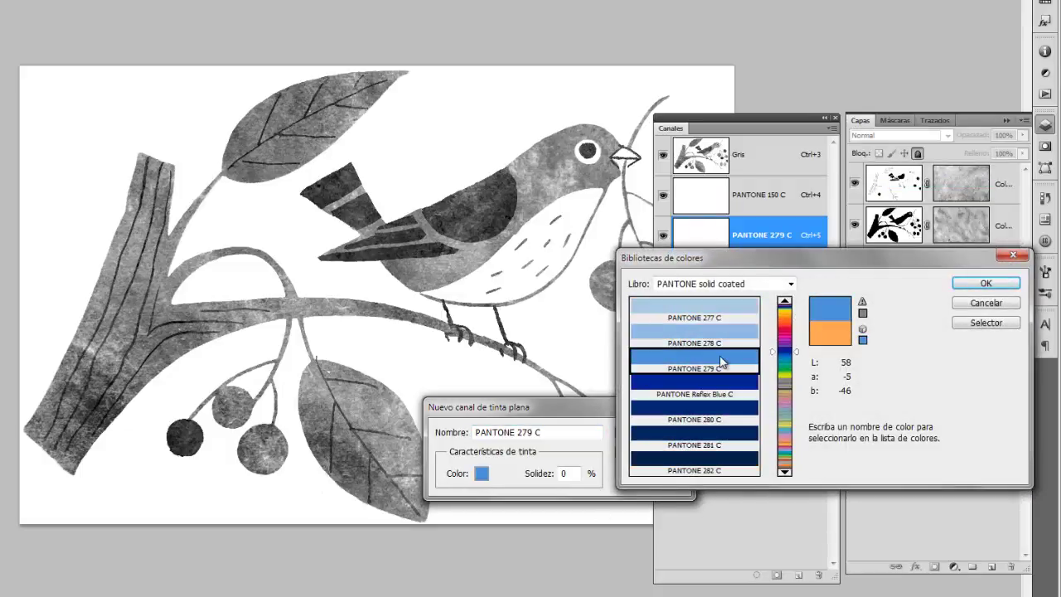
left_click(716, 385)
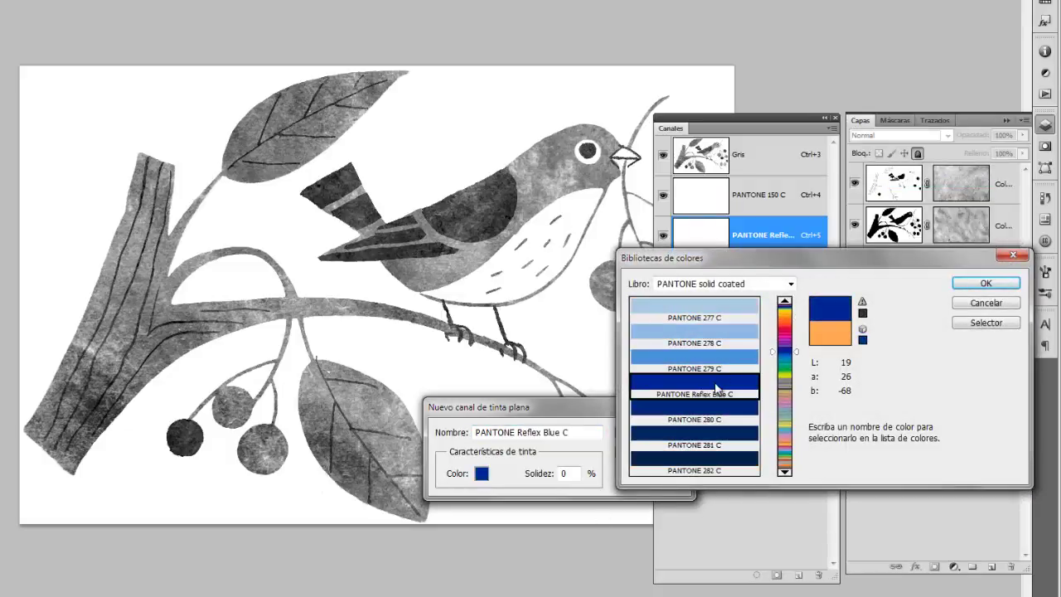
left_click(968, 287)
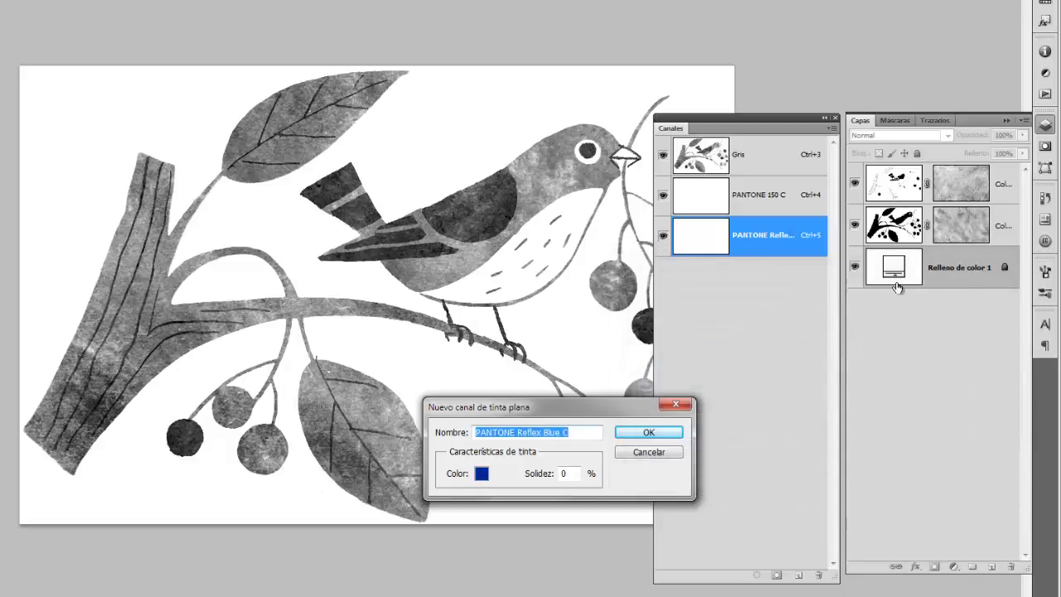
left_click(663, 429)
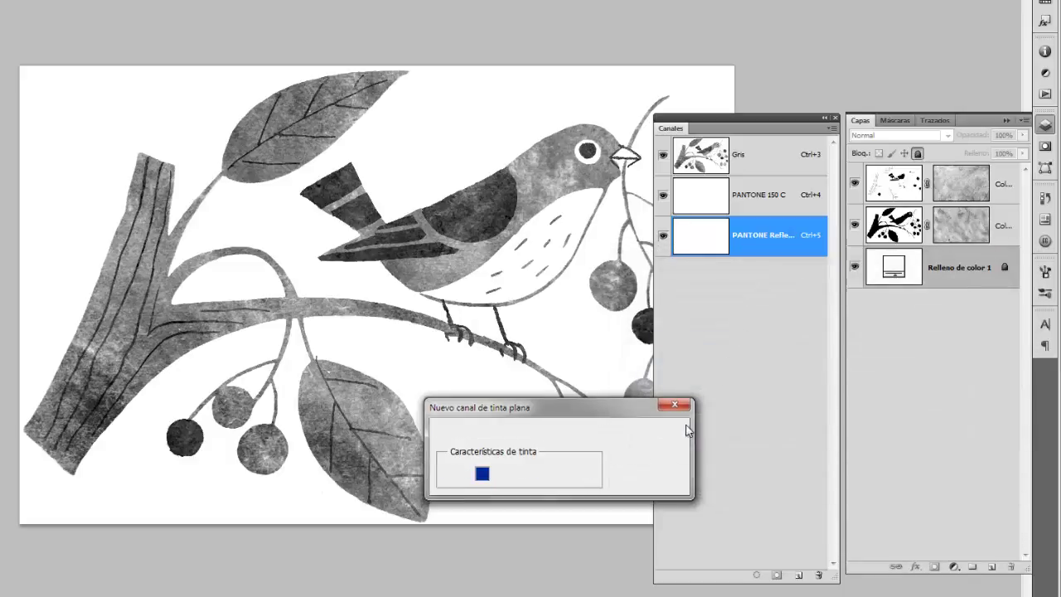
left_click(758, 197)
left_click(762, 243)
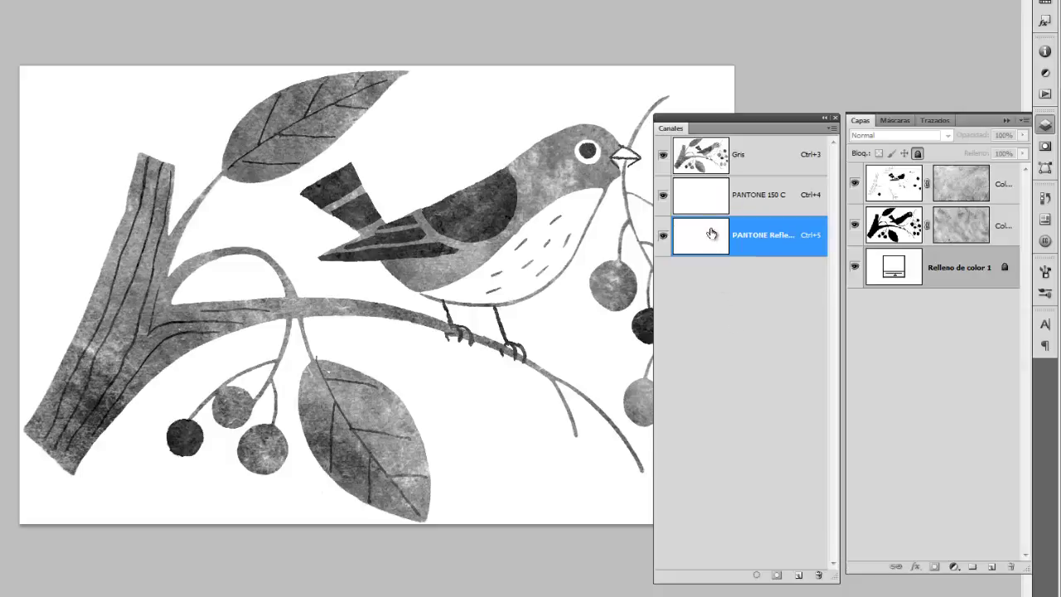
left_click(663, 155)
left_click(663, 156)
left_click(662, 195)
left_click(662, 195)
left_click(912, 365)
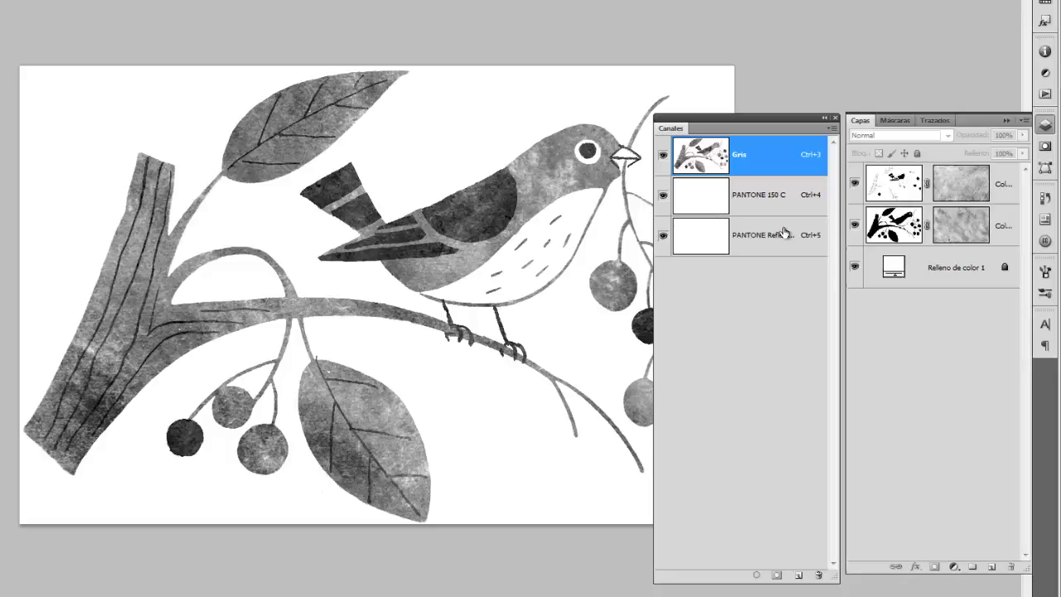
Hide the lower artwork layer, check the white fill layer's visibility, and select the top layer
left_click(854, 225)
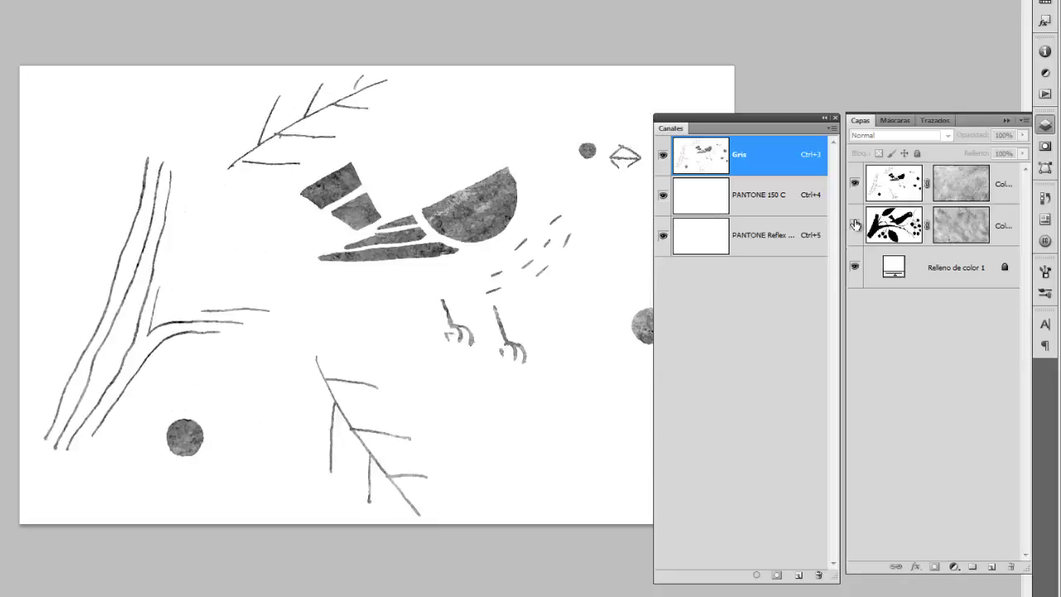
left_click(855, 267)
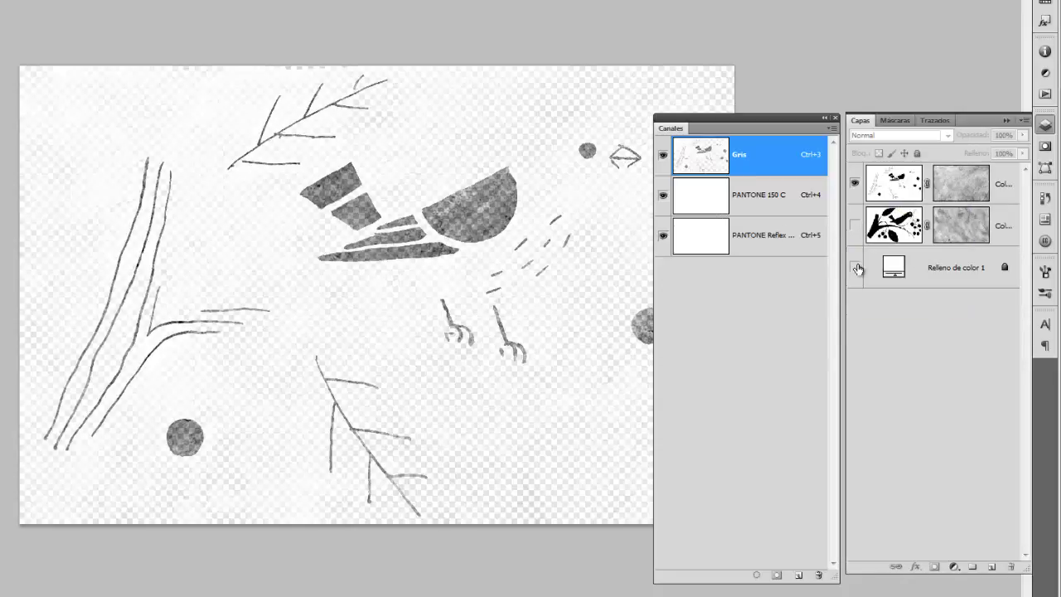
left_click(855, 267)
left_click(855, 267)
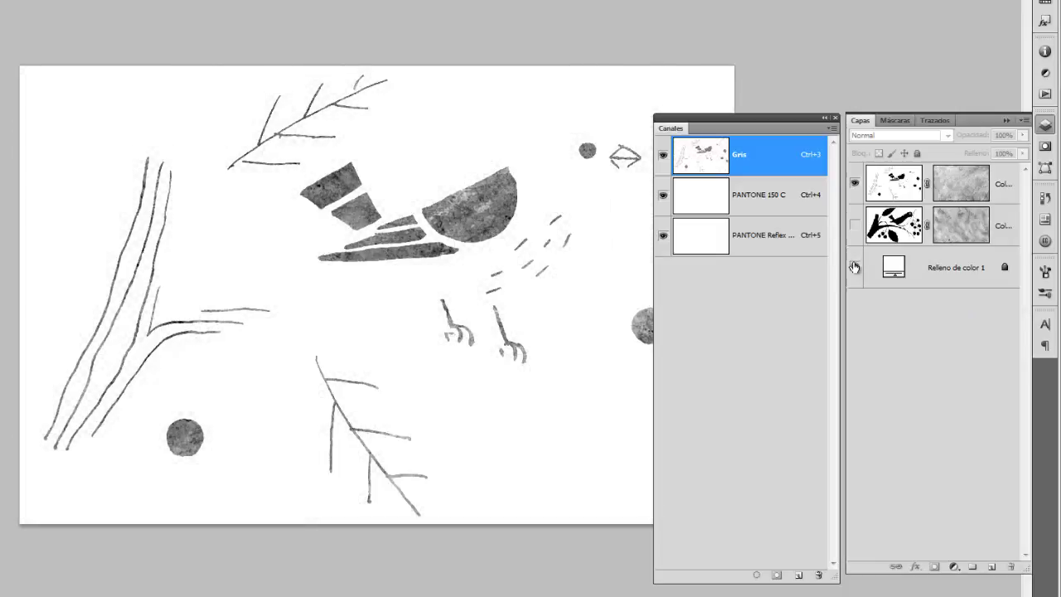
left_click(855, 267)
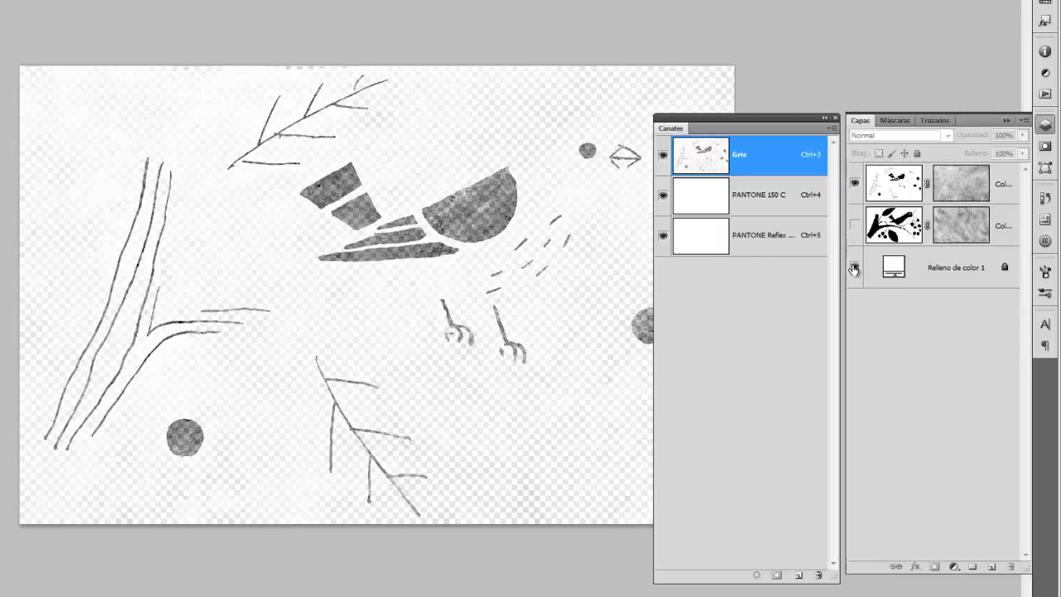
left_click(855, 267)
left_click(908, 192)
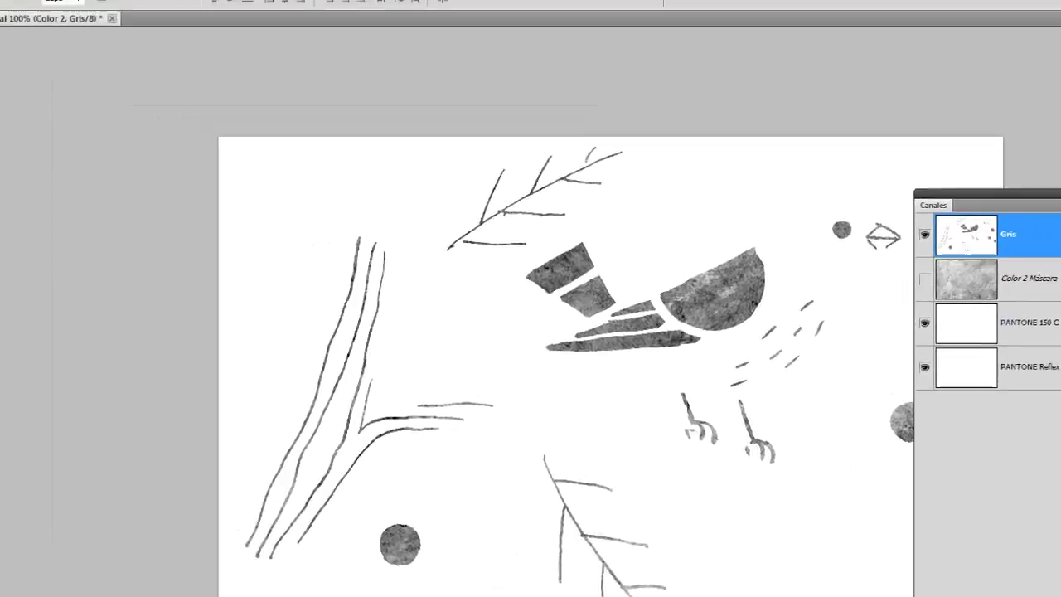
Select the whole canvas and copy the merged visible artwork
left_click(107, 14)
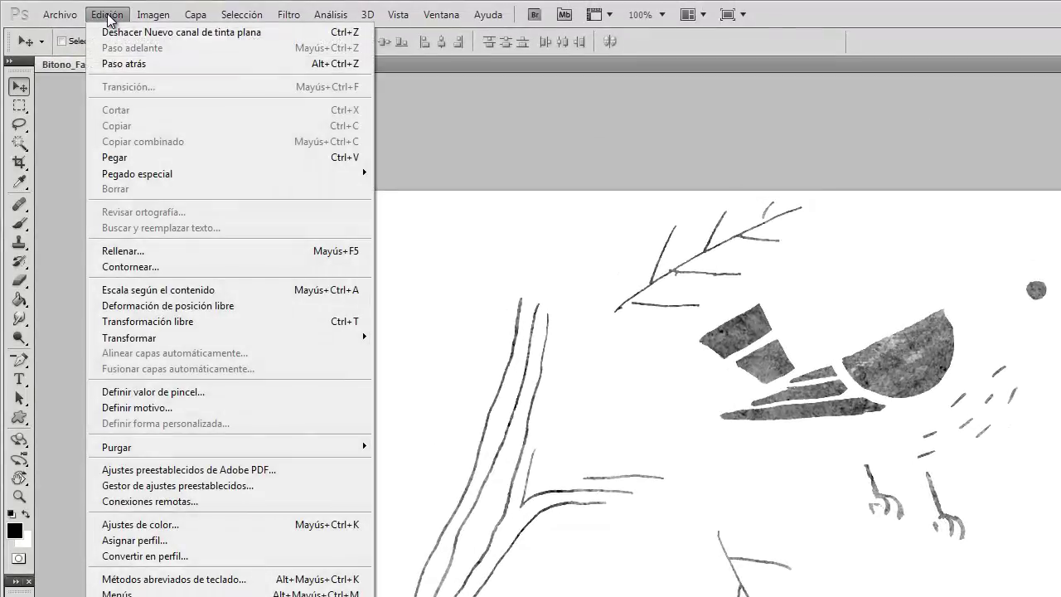
left_click(243, 33)
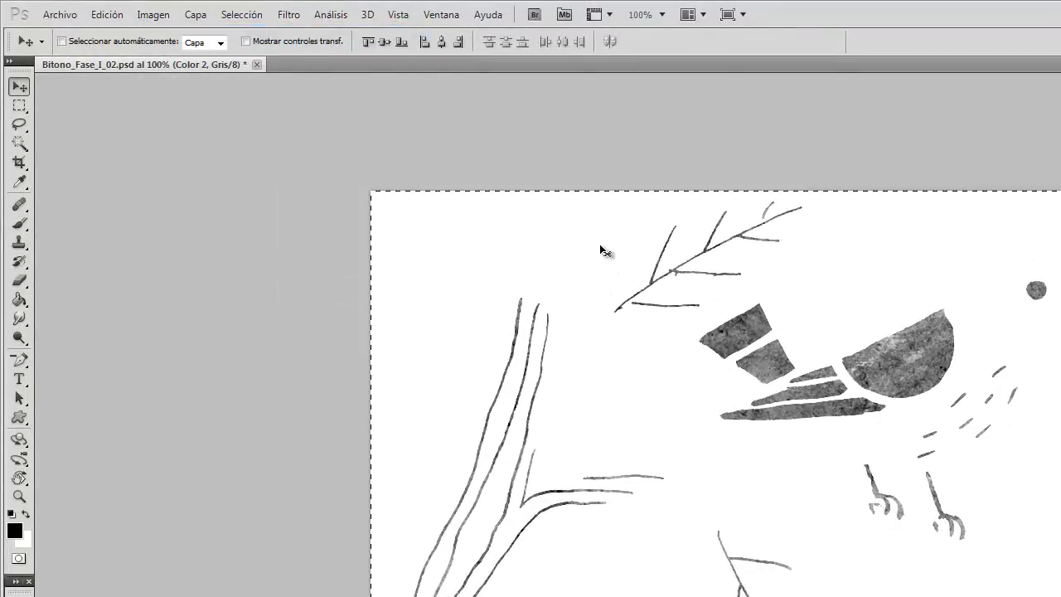
left_click(107, 16)
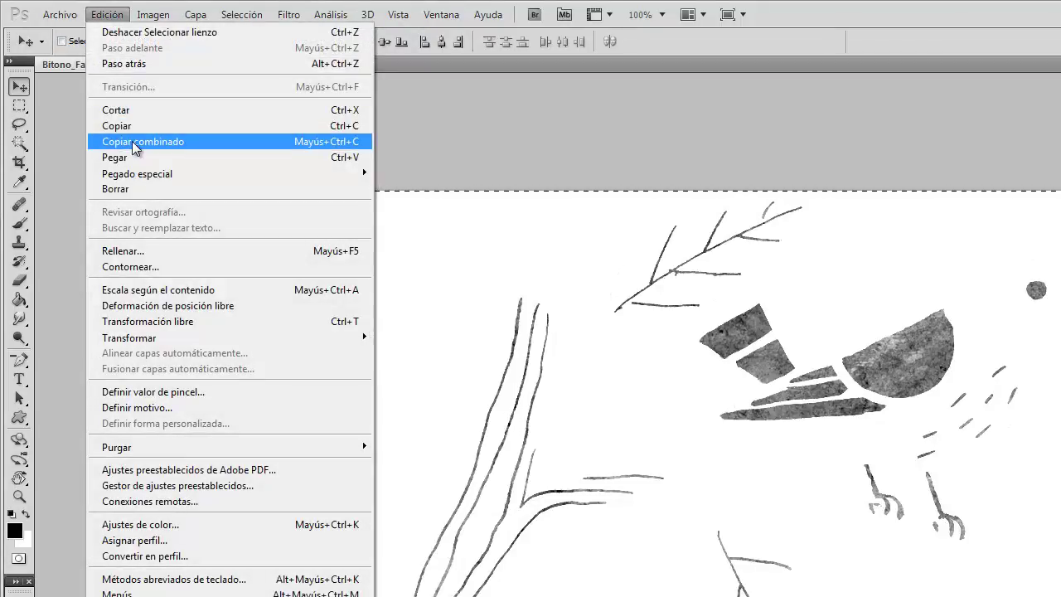
left_click(126, 140)
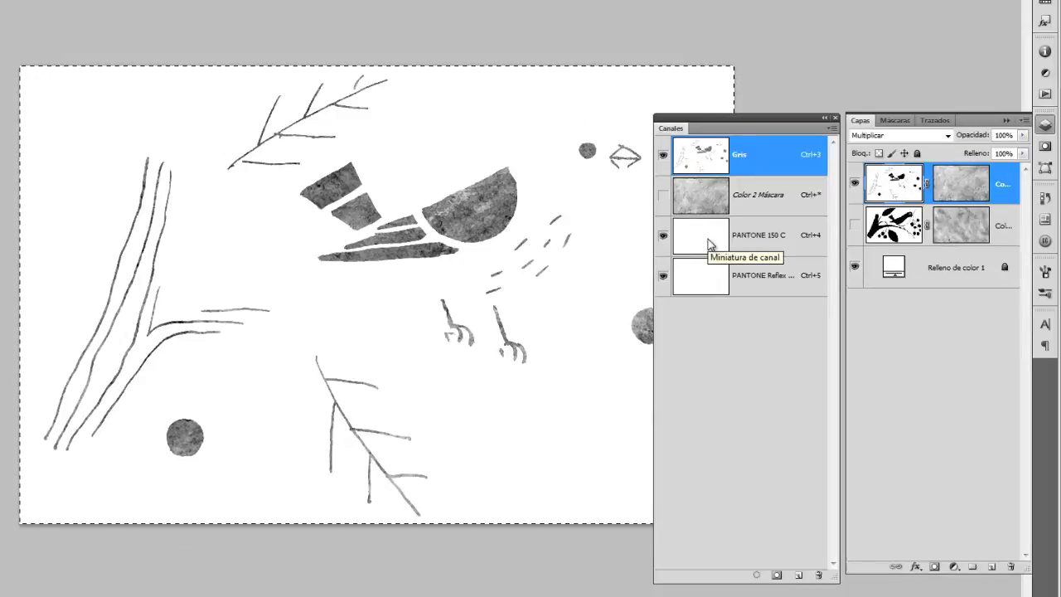
Move PANTONE Reflex above PANTONE 150 C and paste the wing and linework into it
left_click(709, 278)
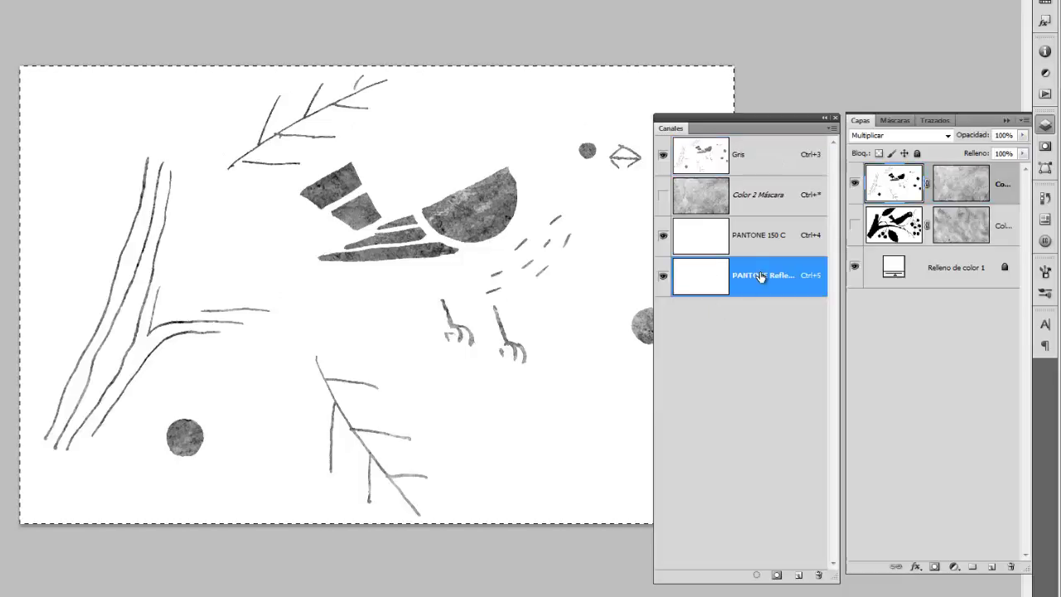
left_click_drag(763, 280, 755, 220)
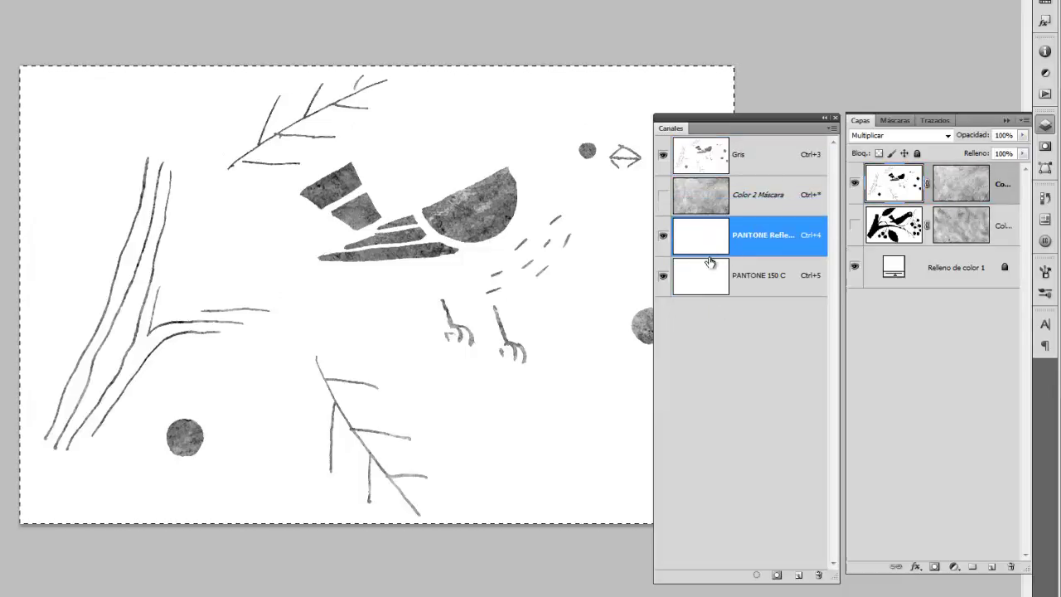
left_click(663, 156)
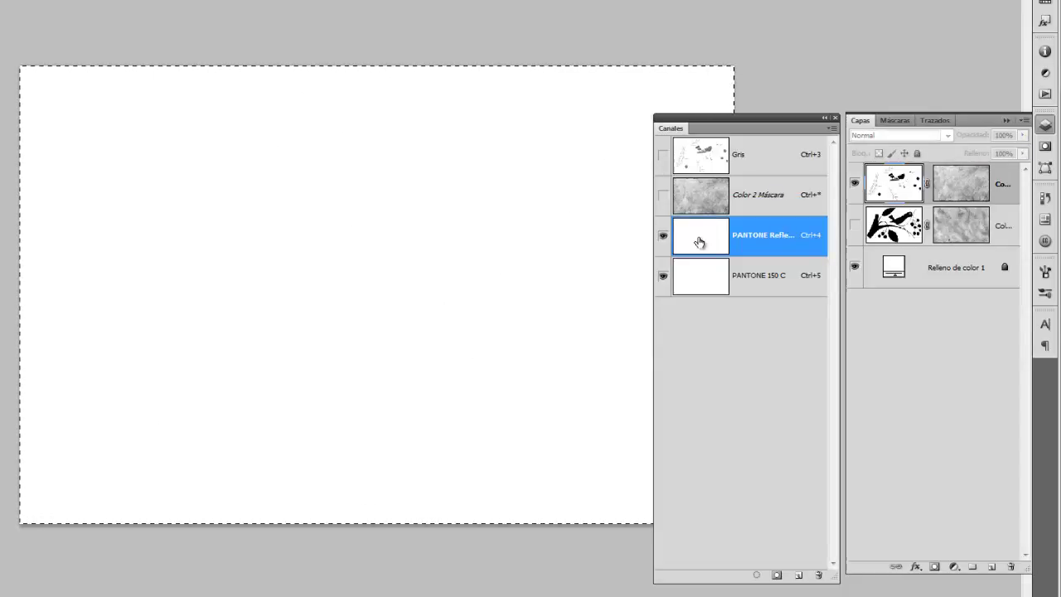
key("ctrl+v")
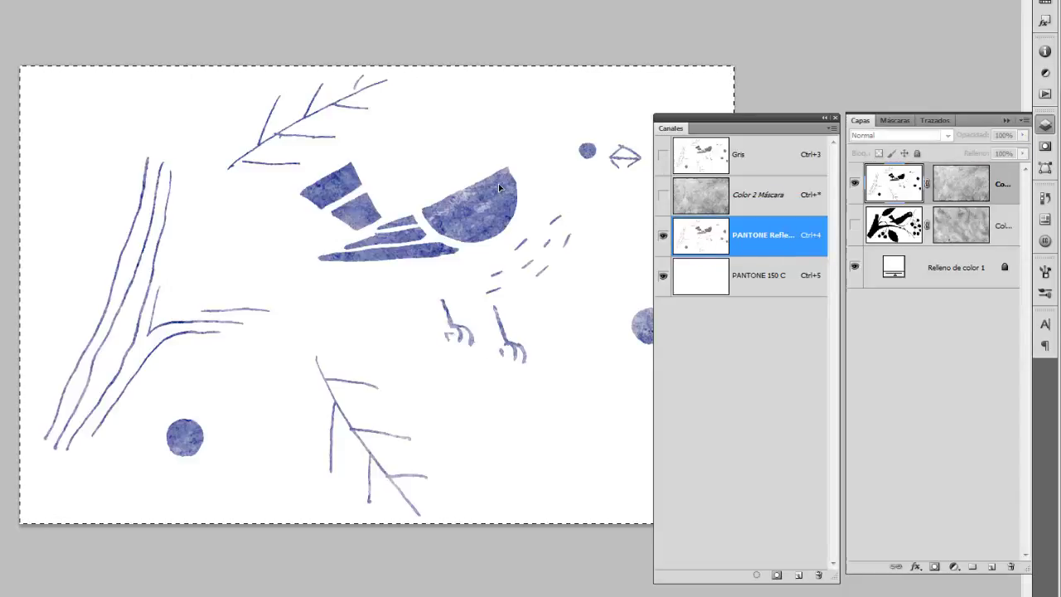
left_click(663, 157)
left_click(662, 236)
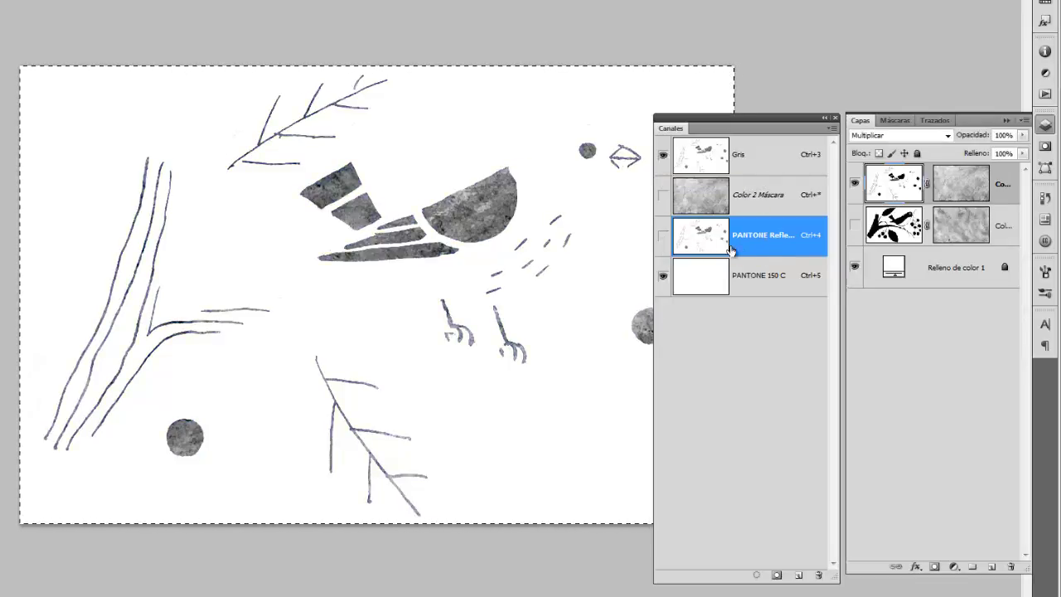
Paste the full bird artwork into PANTONE 150 C and show the blue ink alongside it
left_click(902, 232)
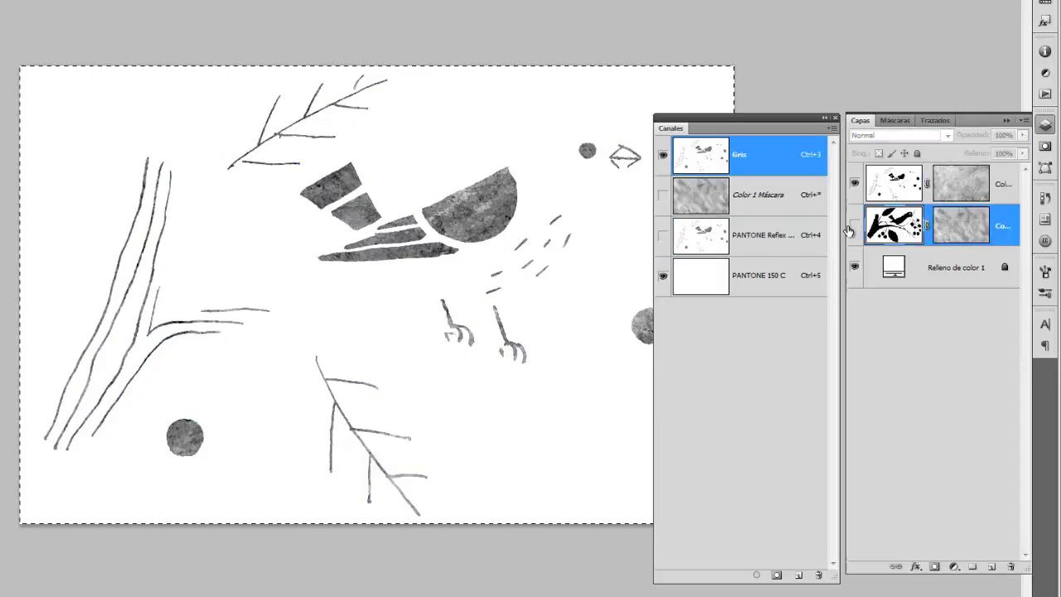
left_click(855, 226)
left_click(855, 183)
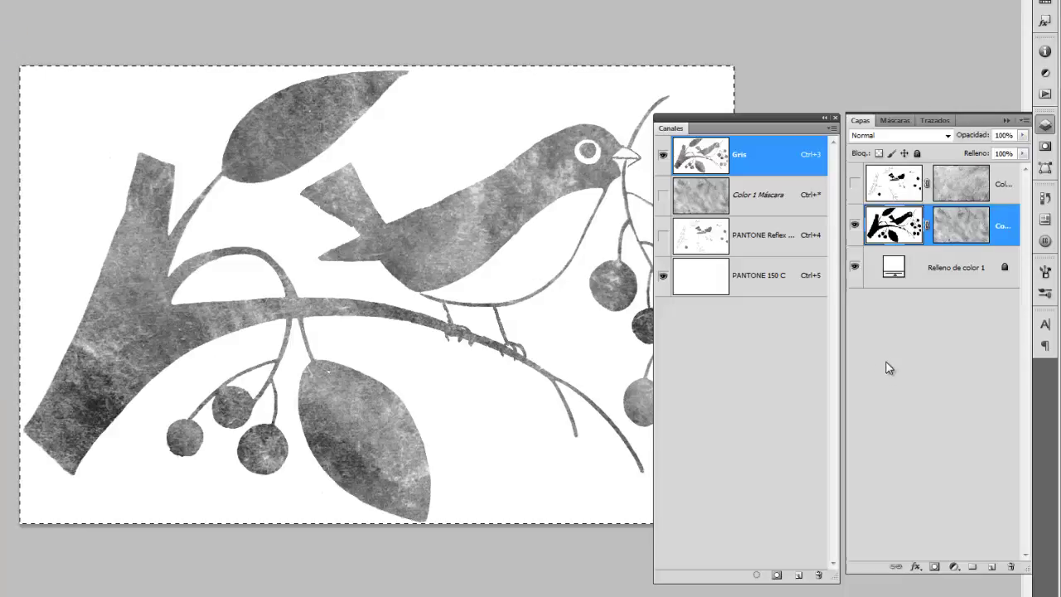
left_click(855, 224)
left_click(715, 275)
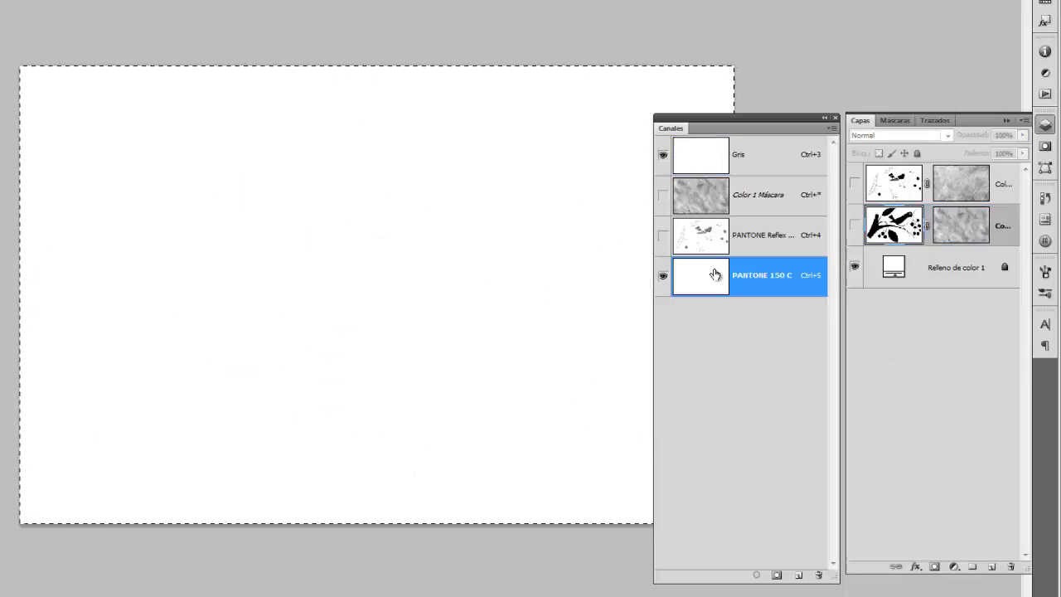
key("ctrl+v")
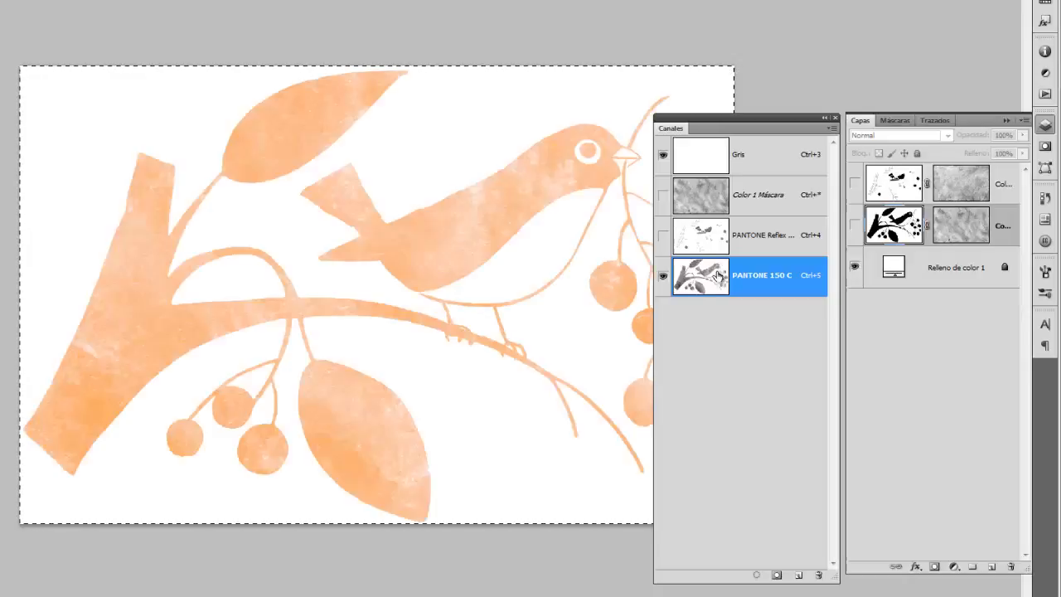
left_click(662, 235)
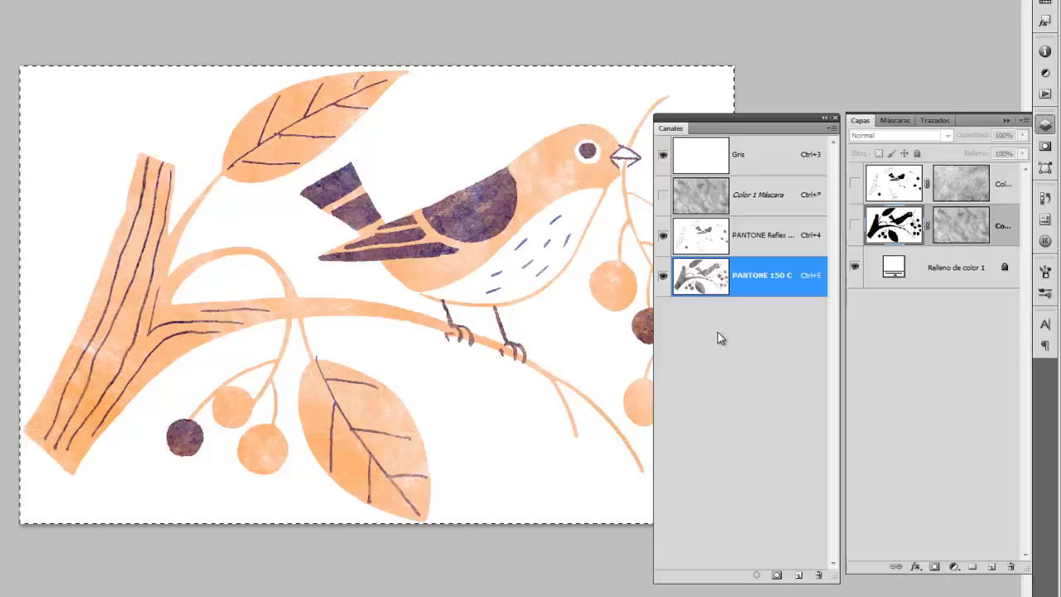
left_click(908, 280)
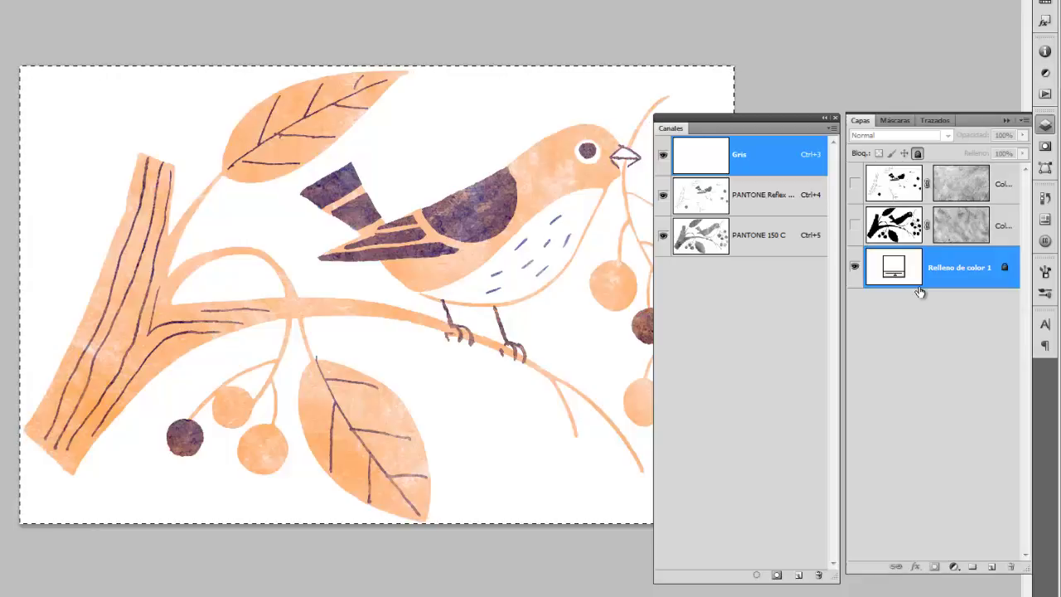
Turn off the Gris channel, comparing the image with the Relleno de color 1 layer toggled
left_click(664, 158)
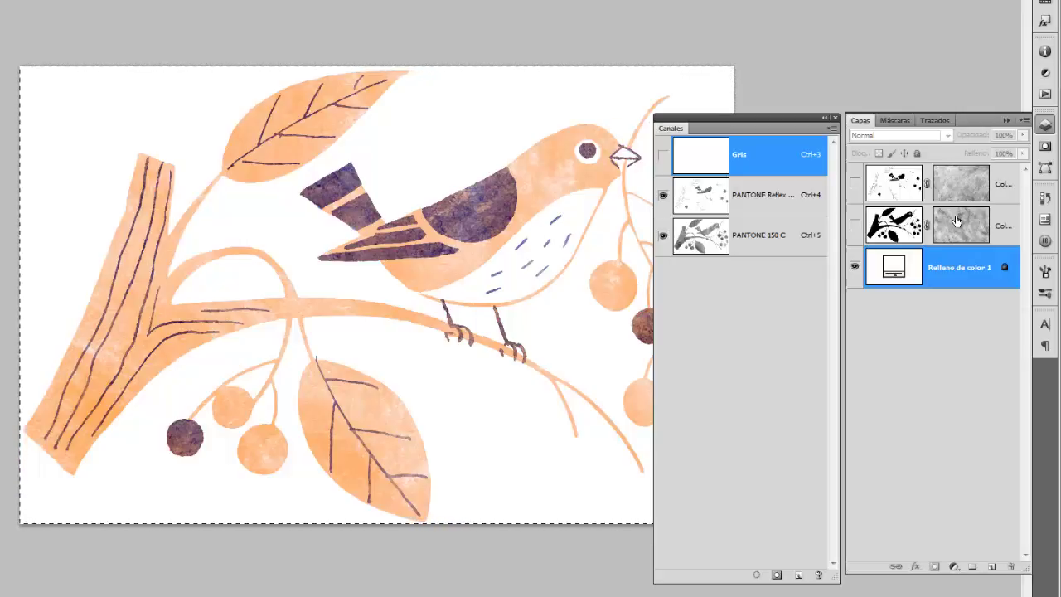
left_click(855, 267)
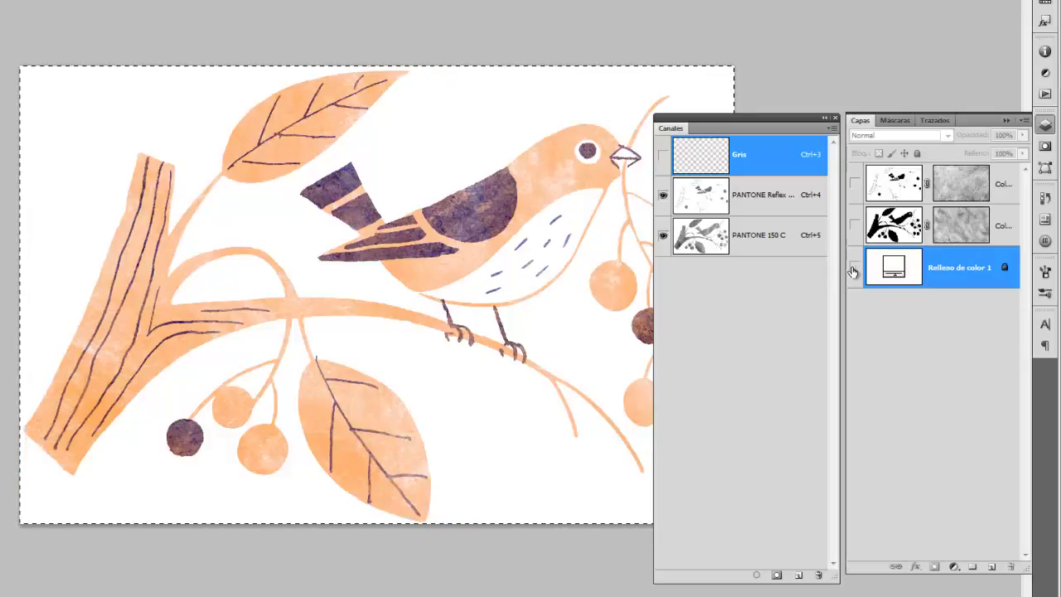
left_click(855, 267)
left_click(663, 154)
left_click(855, 267)
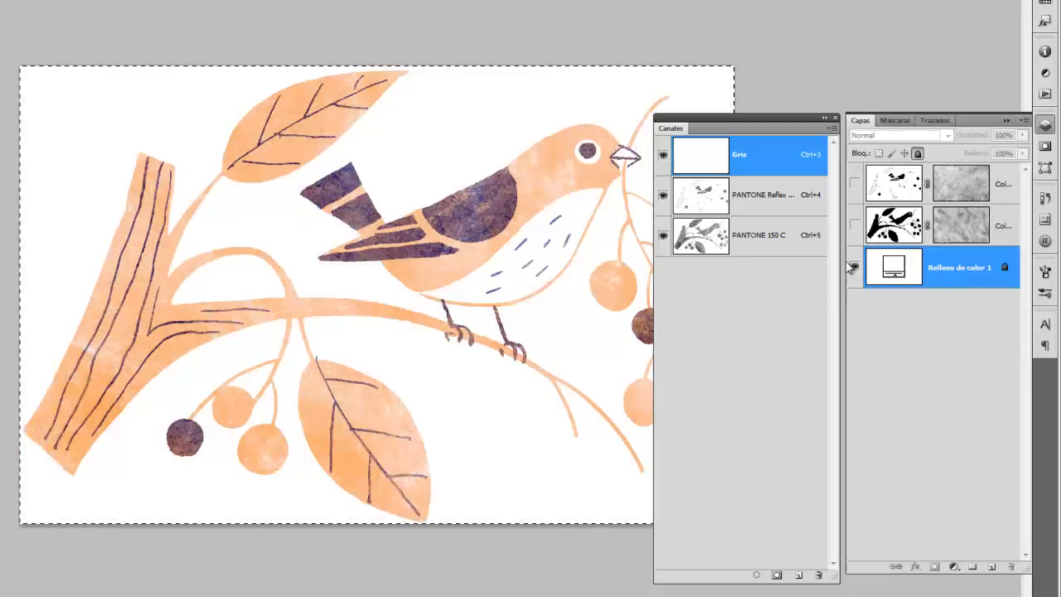
left_click(662, 158)
Replace the blue channel's ink with PANTONE 2728 C from the Pantone colour library
left_click(663, 195)
double_click(712, 208)
left_click(482, 473)
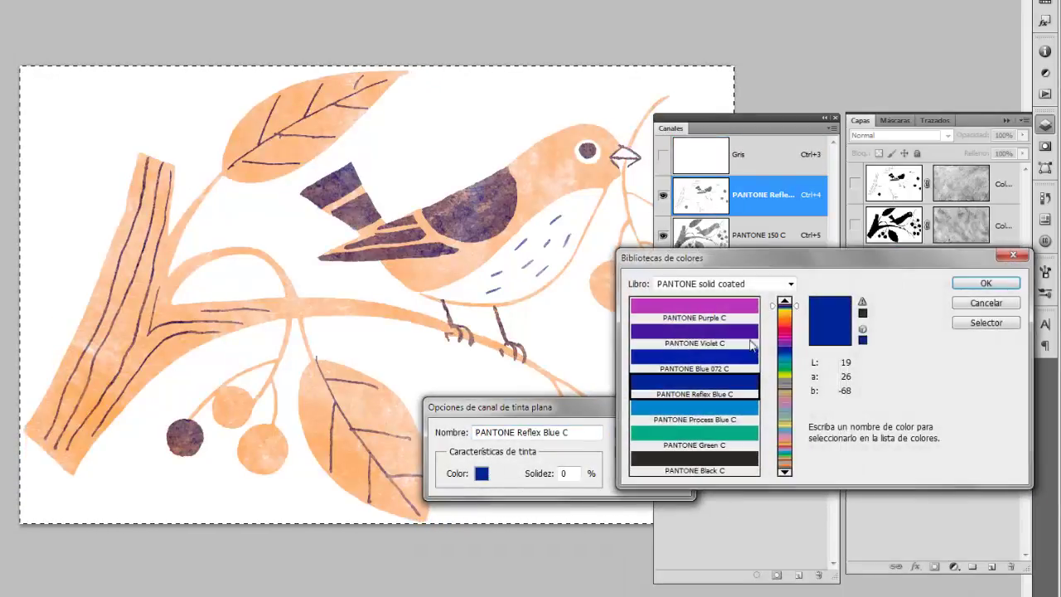
left_click(788, 353)
left_click(719, 333)
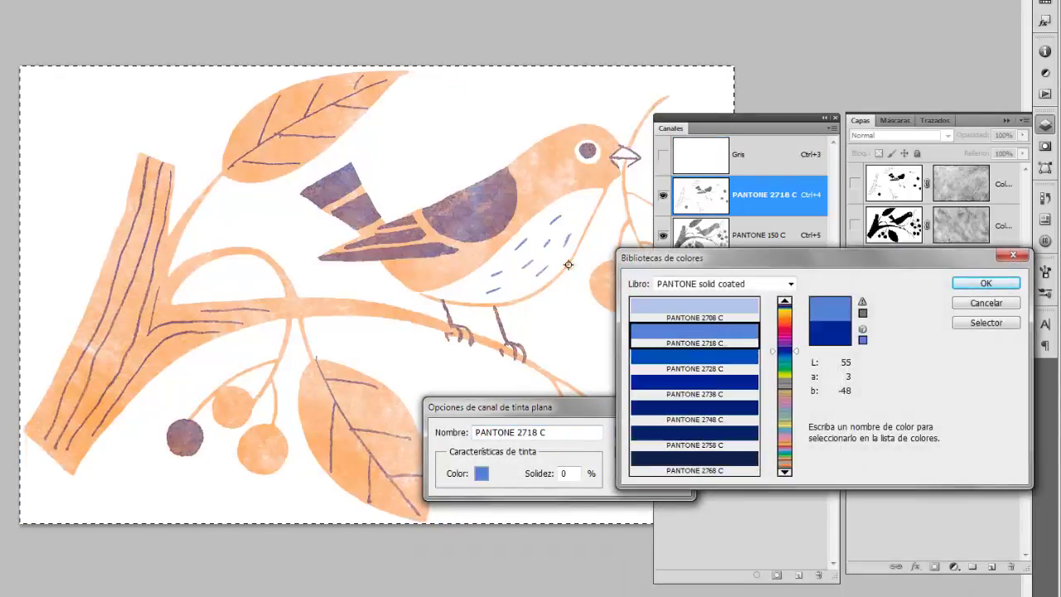
left_click(701, 432)
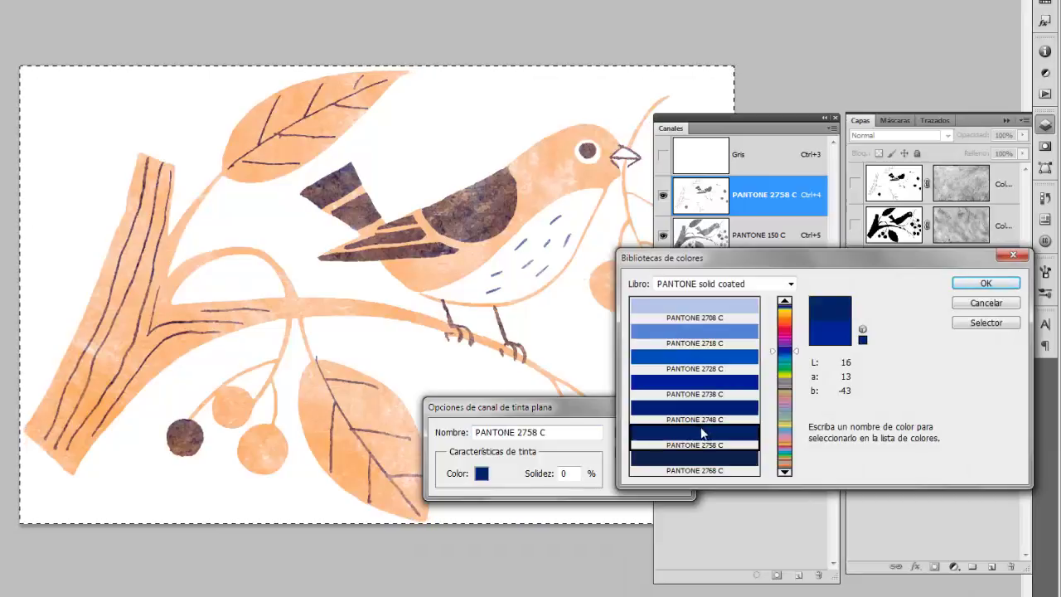
left_click(685, 386)
left_click(696, 341)
left_click(698, 364)
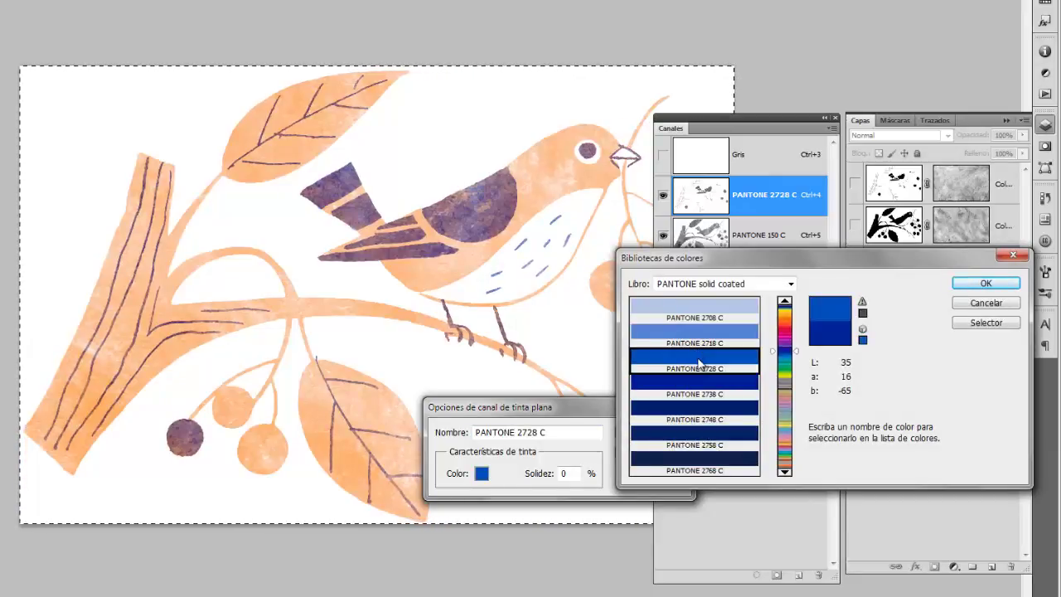
left_click(980, 284)
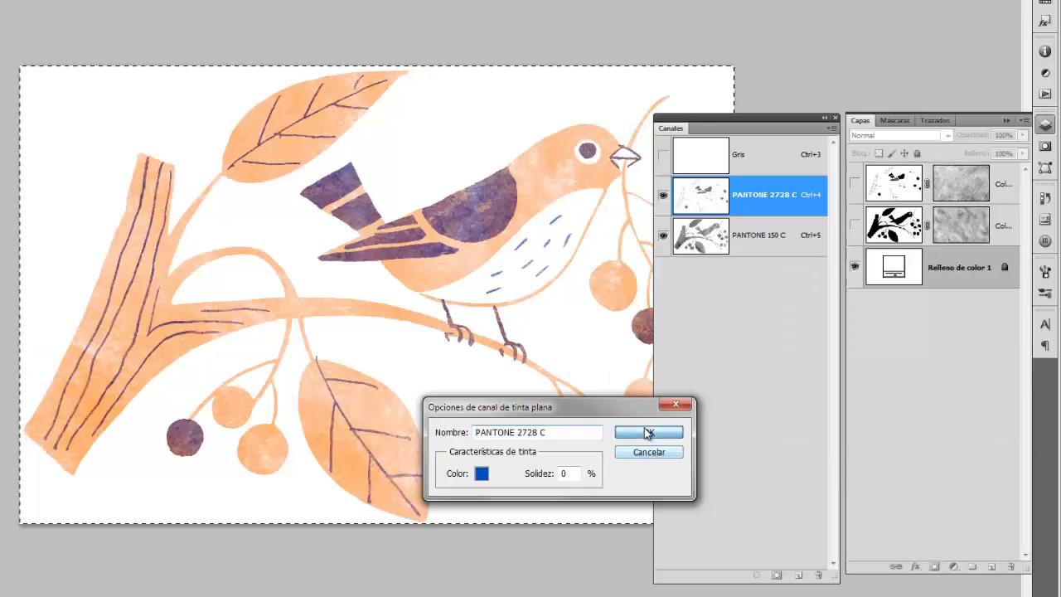
left_click(649, 432)
Replace the orange channel's ink with PANTONE 152 C from the Pantone colour library
double_click(714, 246)
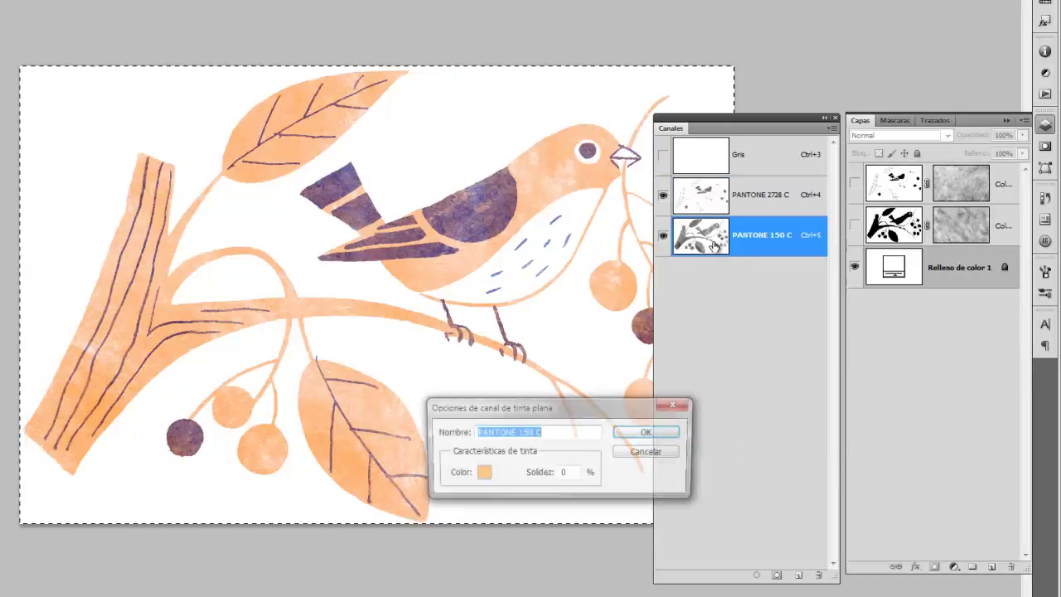
left_click(481, 475)
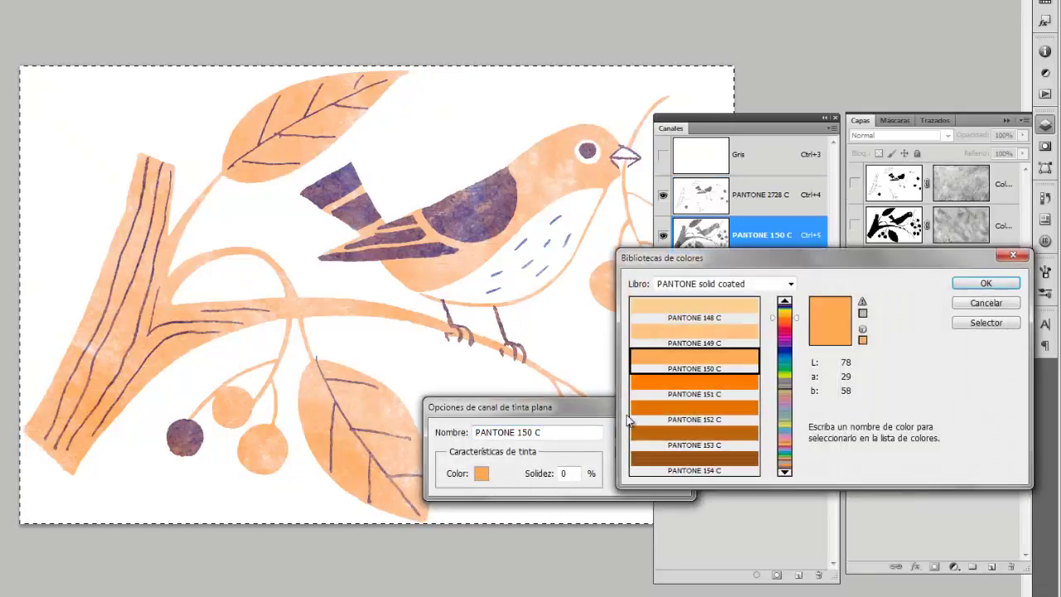
left_click(686, 412)
left_click(672, 432)
left_click(663, 398)
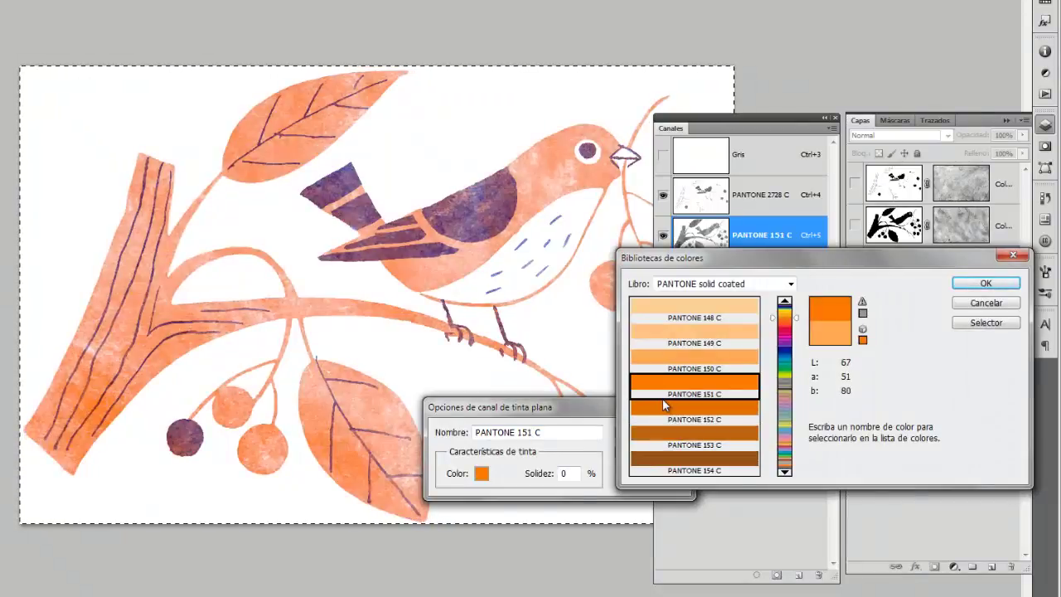
left_click(662, 410)
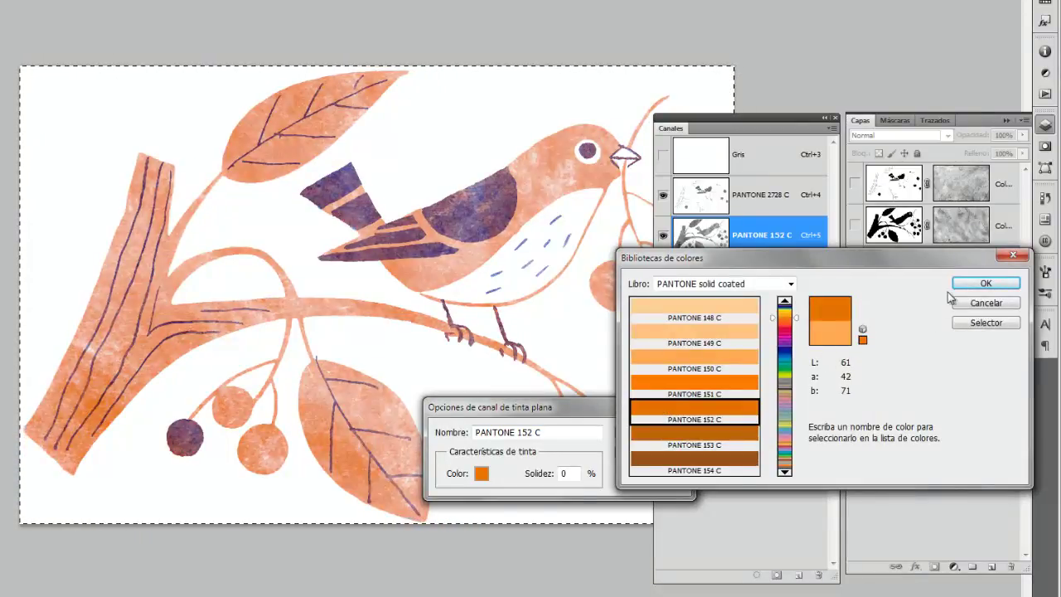
left_click(982, 283)
left_click(649, 434)
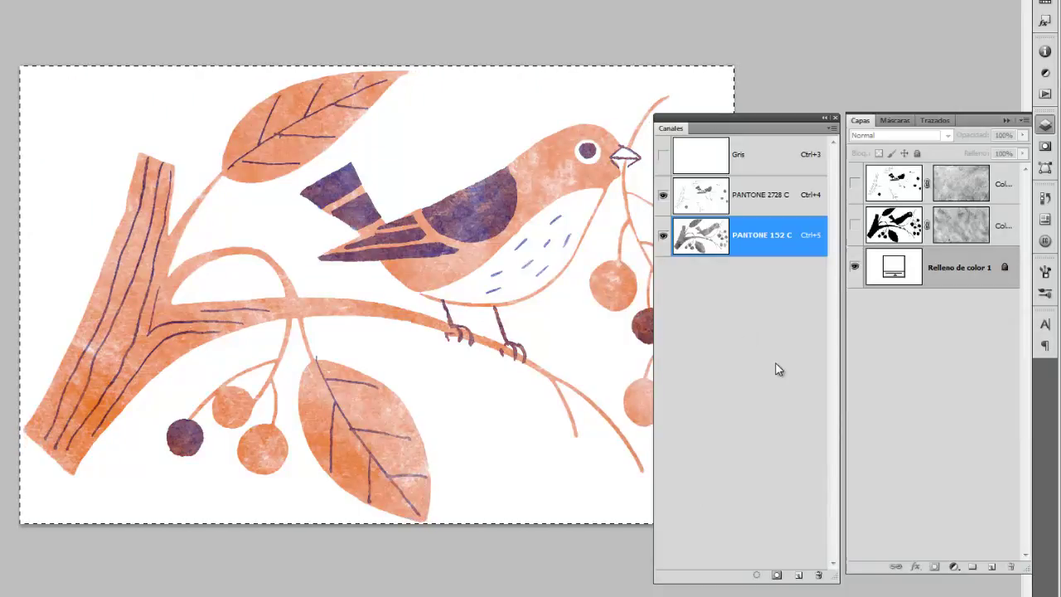
Dock the Channels panel into the Layers panel group
mouse_move(673, 128)
left_mouse_down()
mouse_move(958, 98)
mouse_move(945, 57)
left_mouse_up()
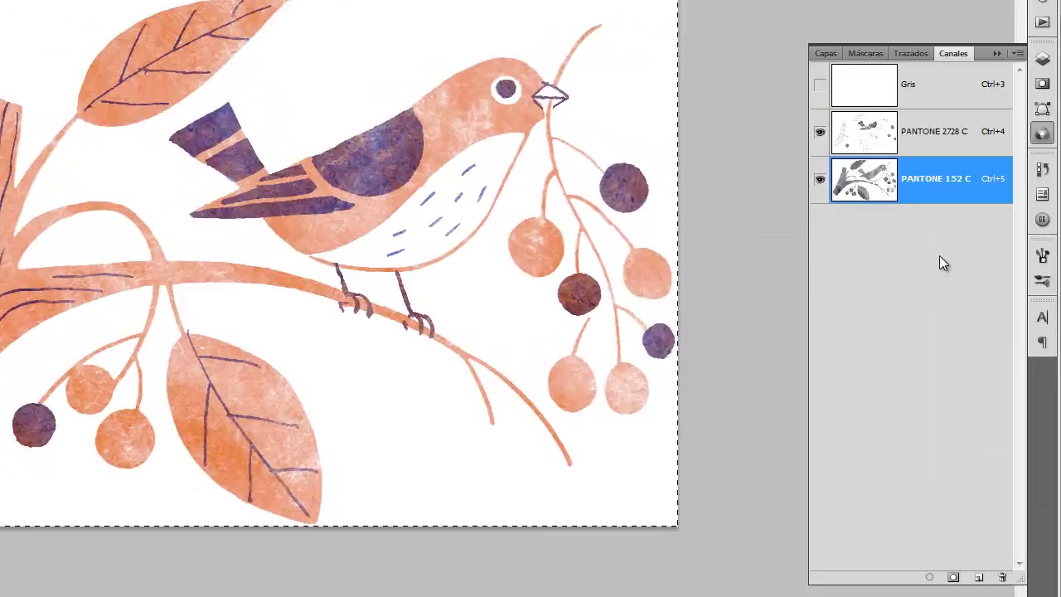
left_click(826, 53)
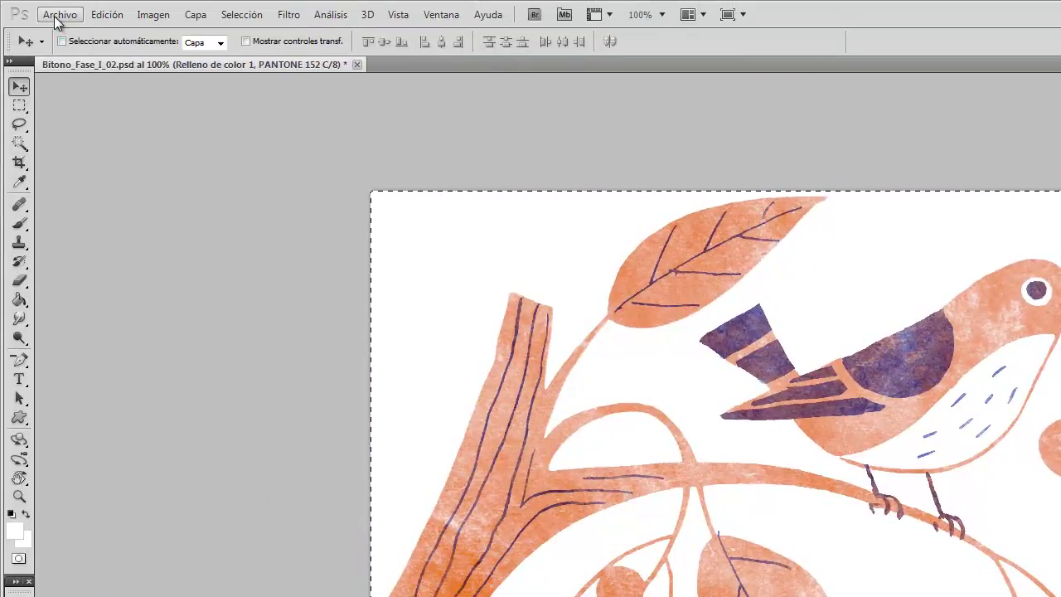
left_click(60, 14)
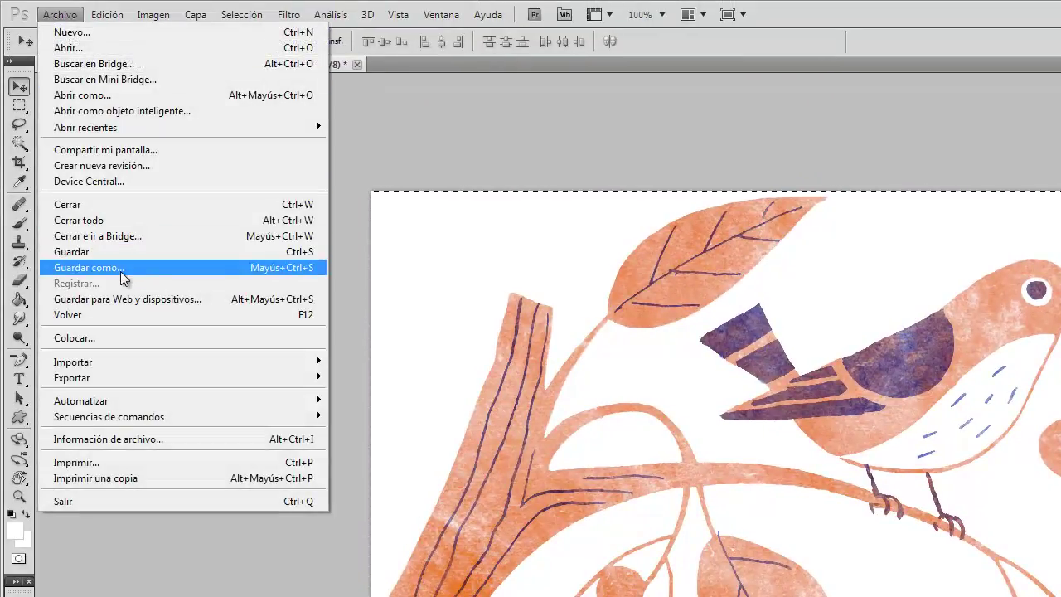
Save the document to the Desktop as duotono.psd in Photoshop format
left_click(120, 271)
left_click(452, 278)
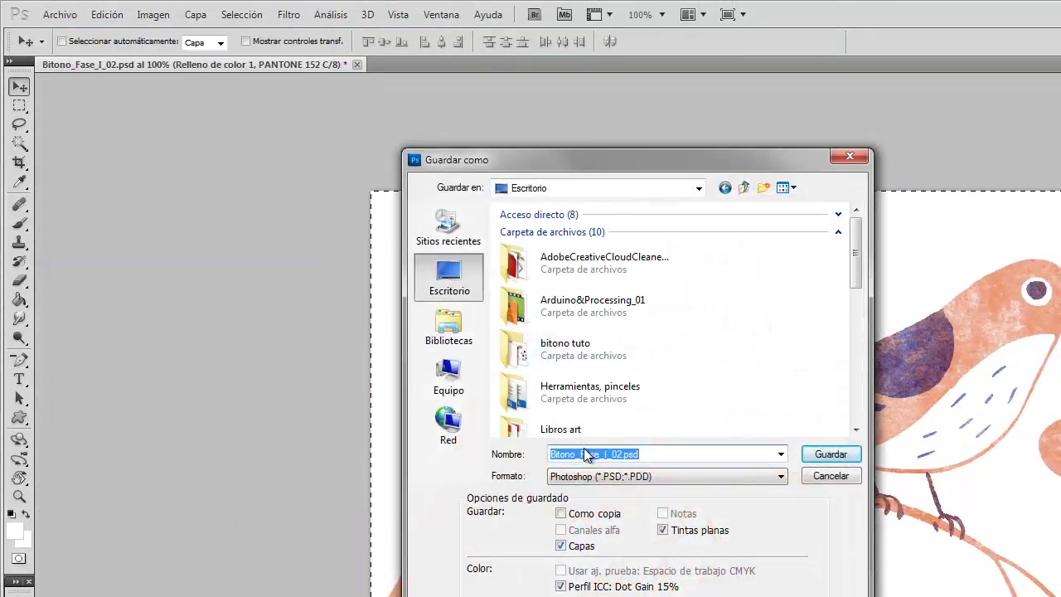
type("duo")
type("tono")
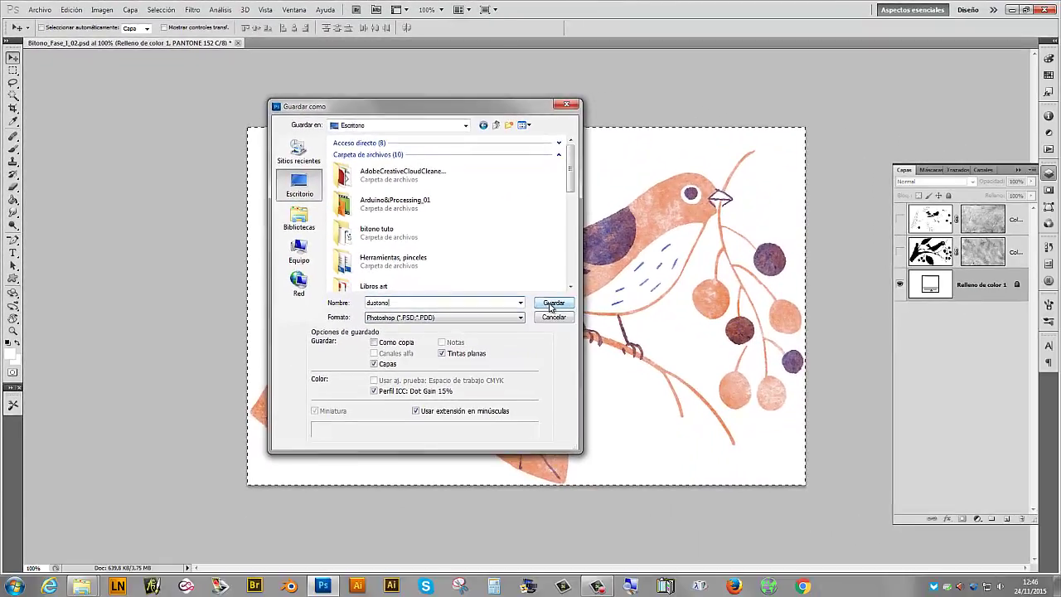
left_click(553, 303)
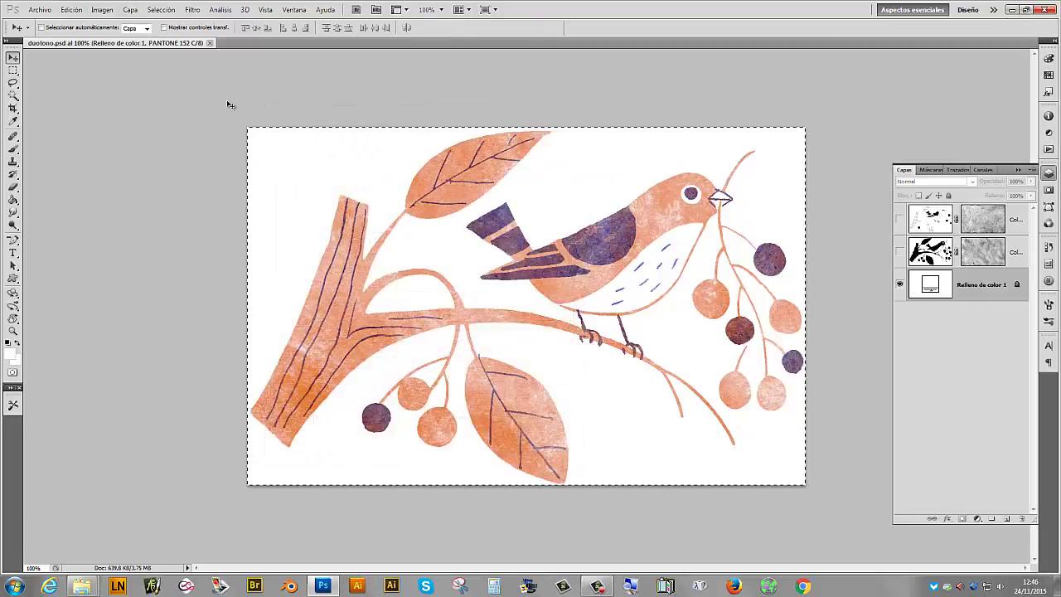
Minimize Photoshop, close the bitono tuto folder, and launch InDesign CC 2014
left_click(1012, 9)
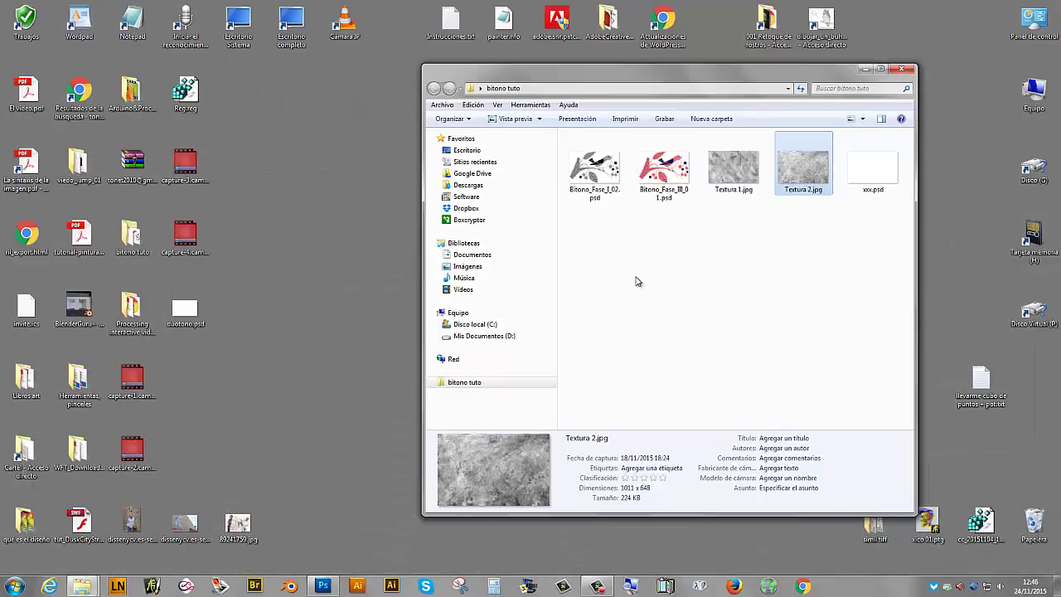
left_click(907, 68)
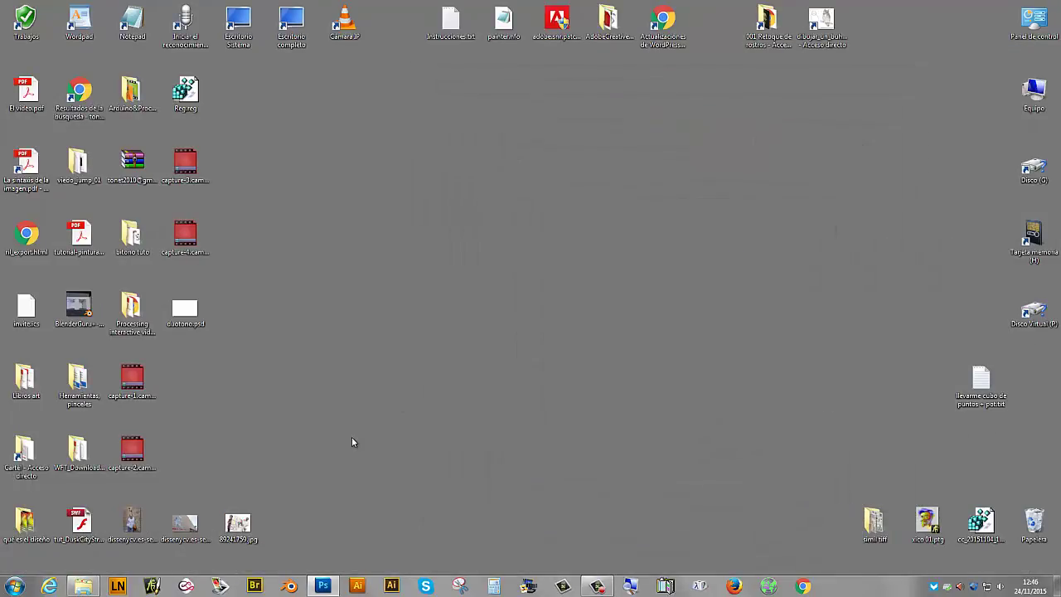
left_click(13, 585)
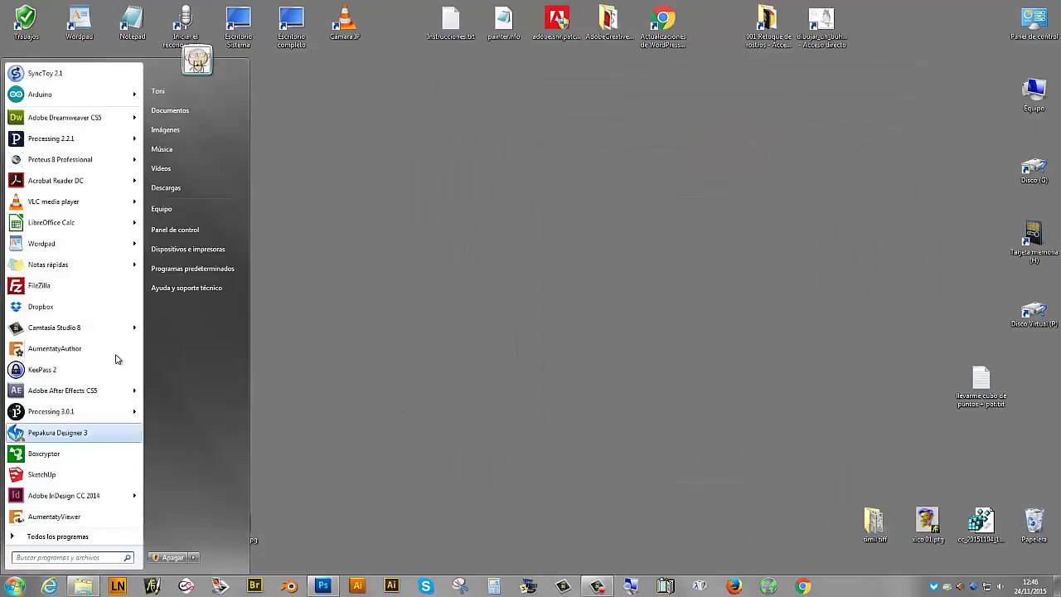
left_click(39, 497)
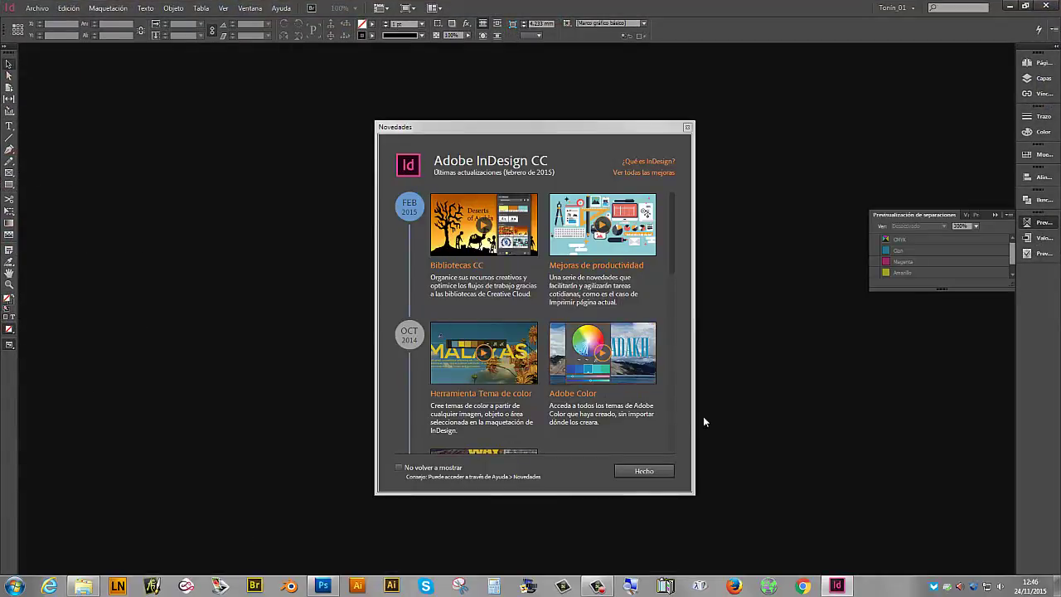
Dismiss the welcome screen and create a new landscape A4 document, 297 × 210 mm
left_click(996, 214)
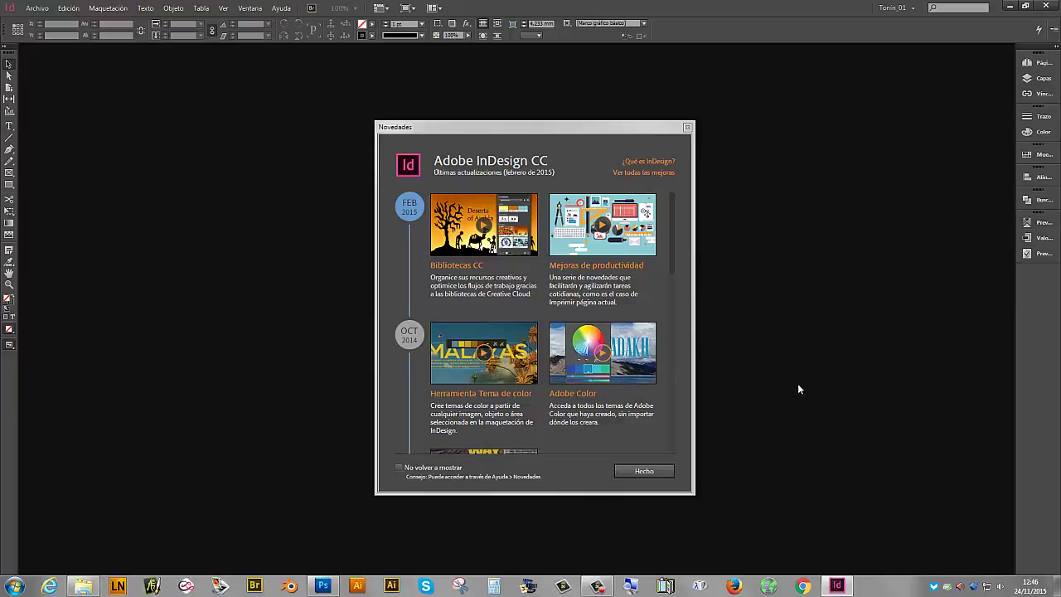
left_click(643, 471)
left_click(65, 14)
mouse_move(104, 43)
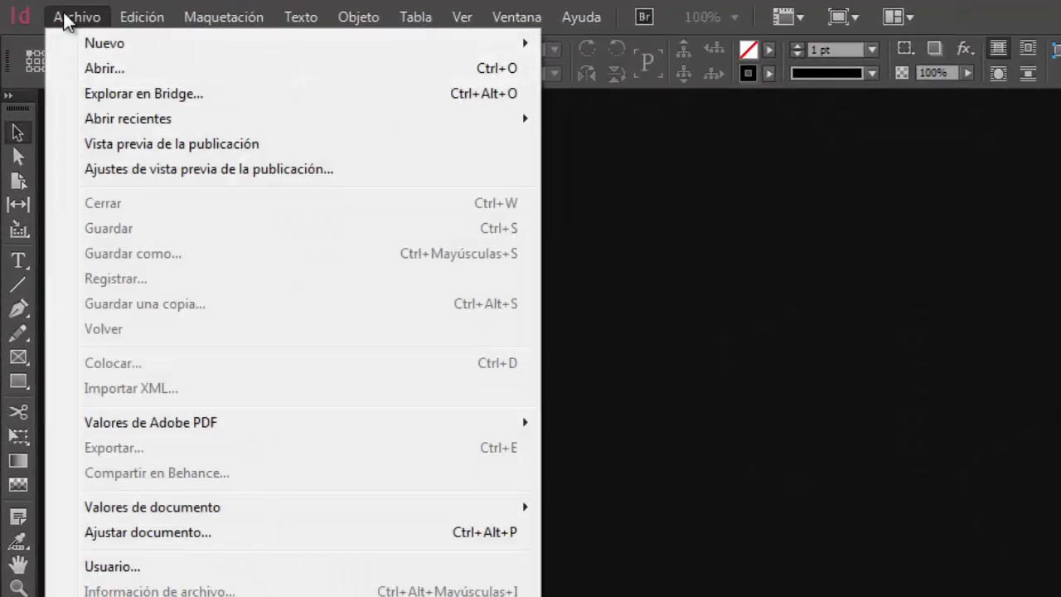
left_click(647, 43)
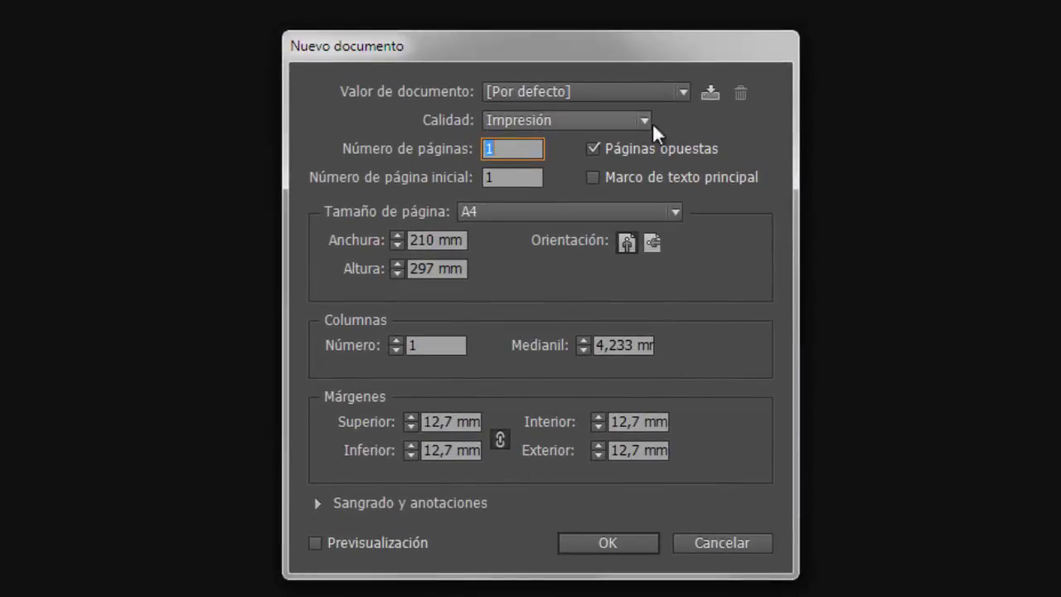
left_click(651, 242)
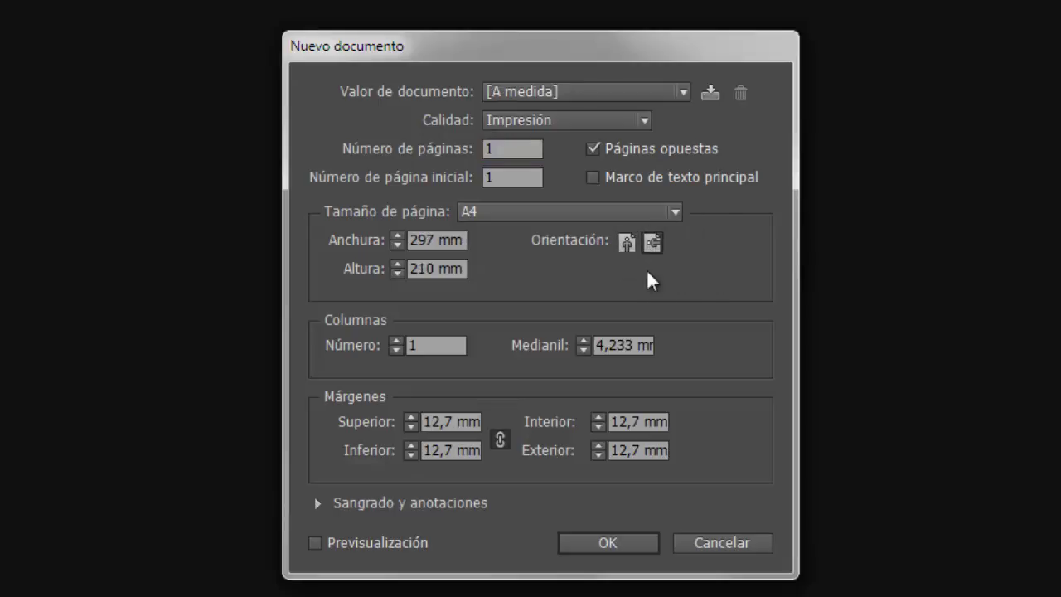
left_click(578, 436)
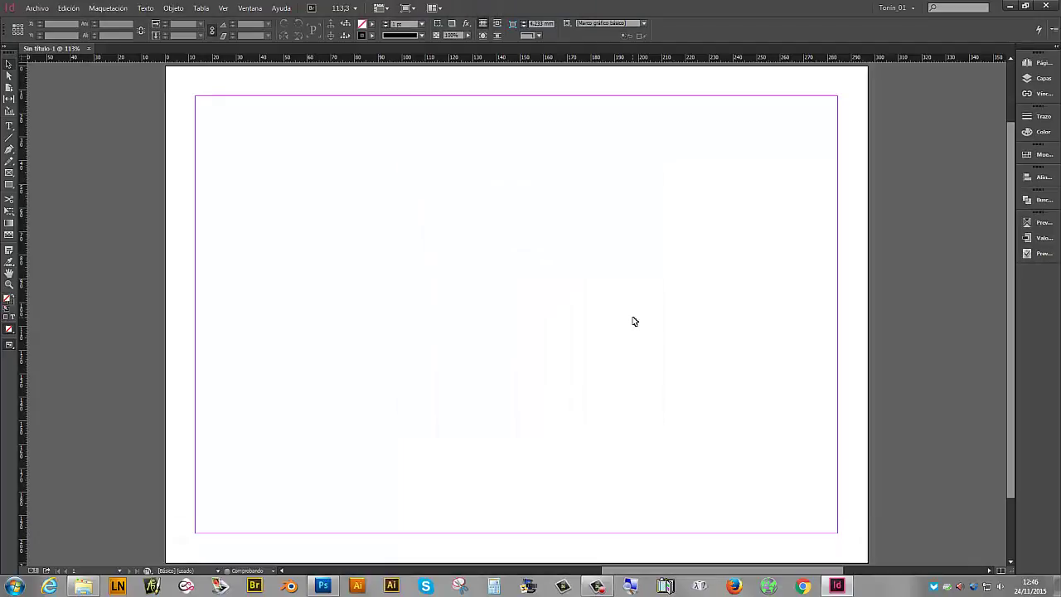
Place duotono.psd from the desktop onto the page and align its frame to the top-left margin
left_click_drag(485, 10, 697, 145)
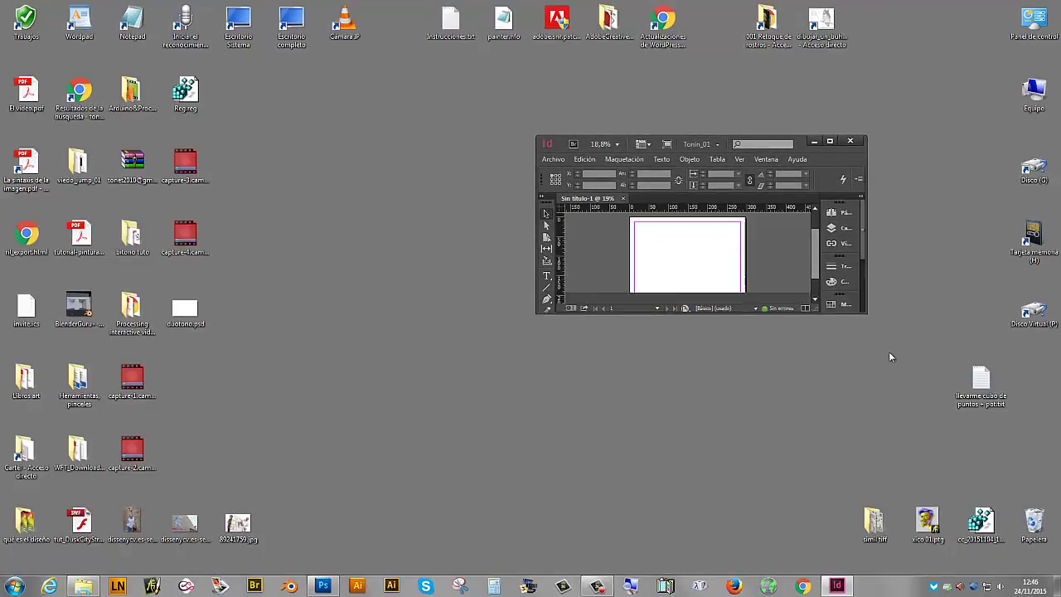
left_click_drag(854, 290, 912, 401)
left_click_drag(175, 321, 656, 257)
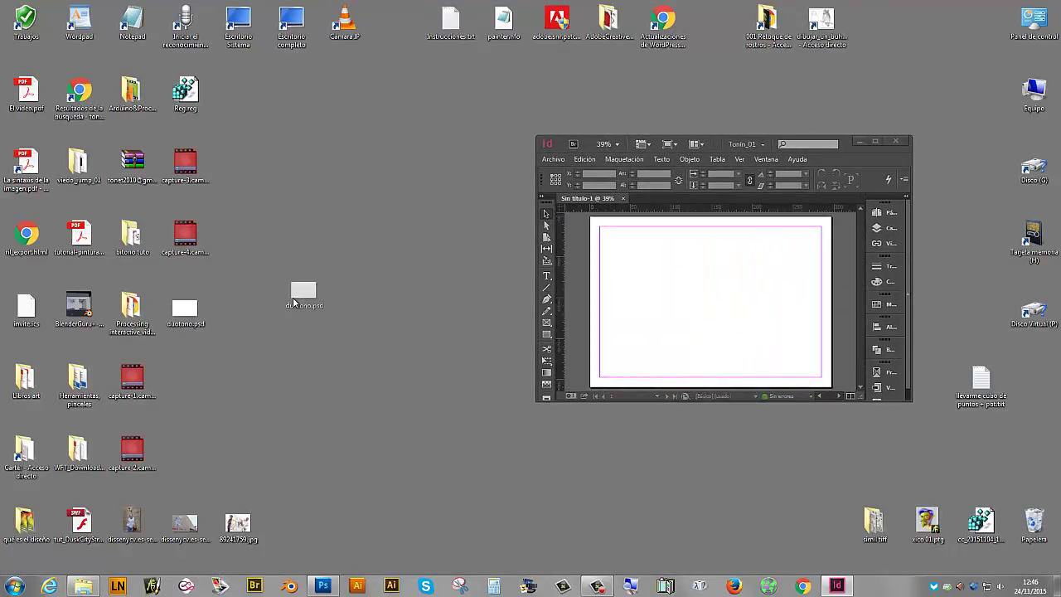
left_click_drag(480, 267, 479, 264)
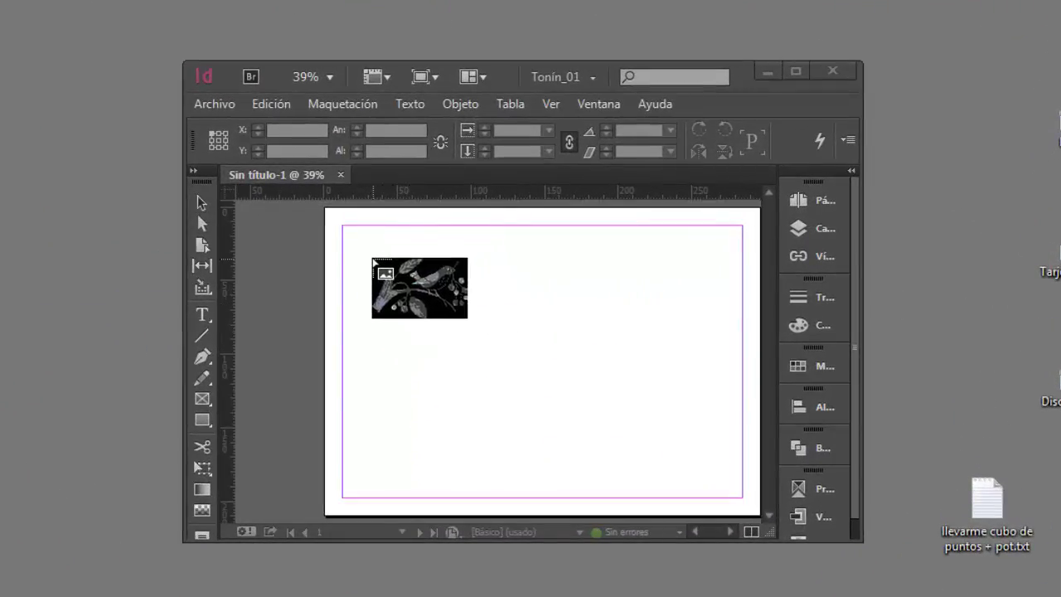
left_click(372, 258)
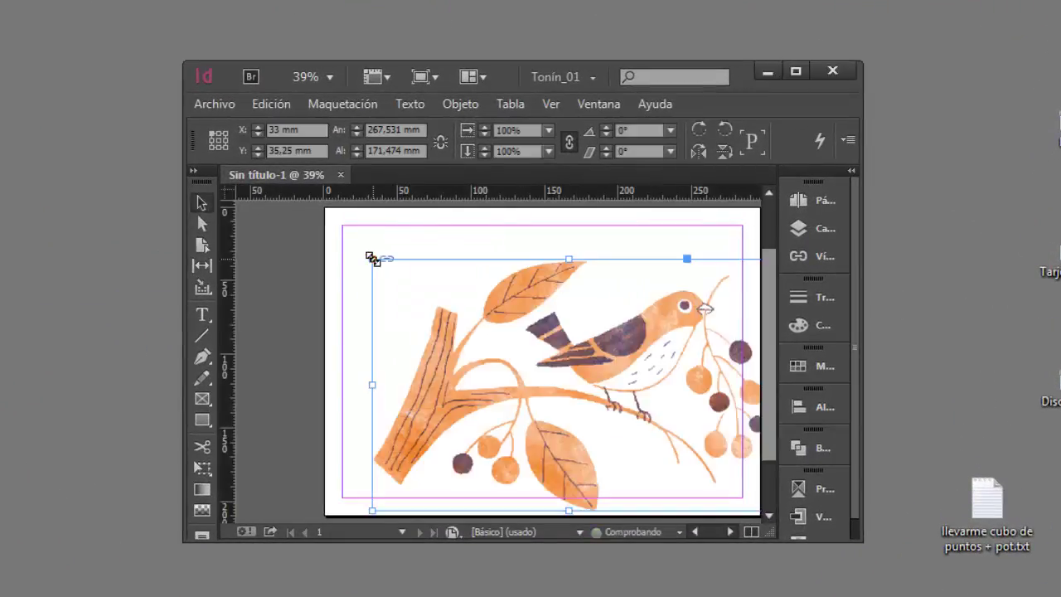
left_click(797, 73)
left_click_drag(580, 307, 491, 228)
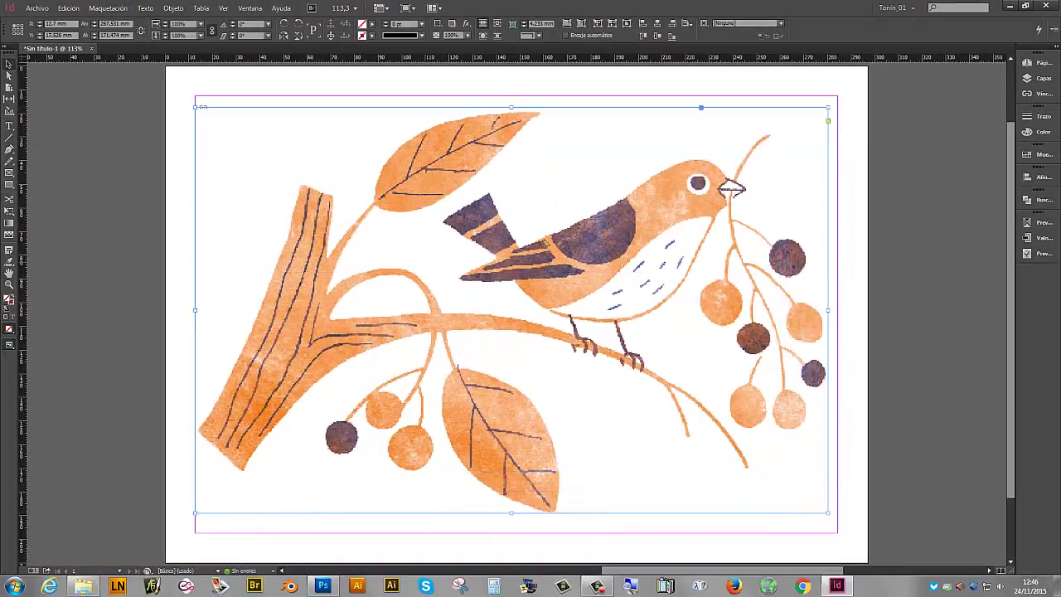
Turn on Overprint Preview so the placed Pantone inks show their true colours, with the image frame deselected
left_click(224, 7)
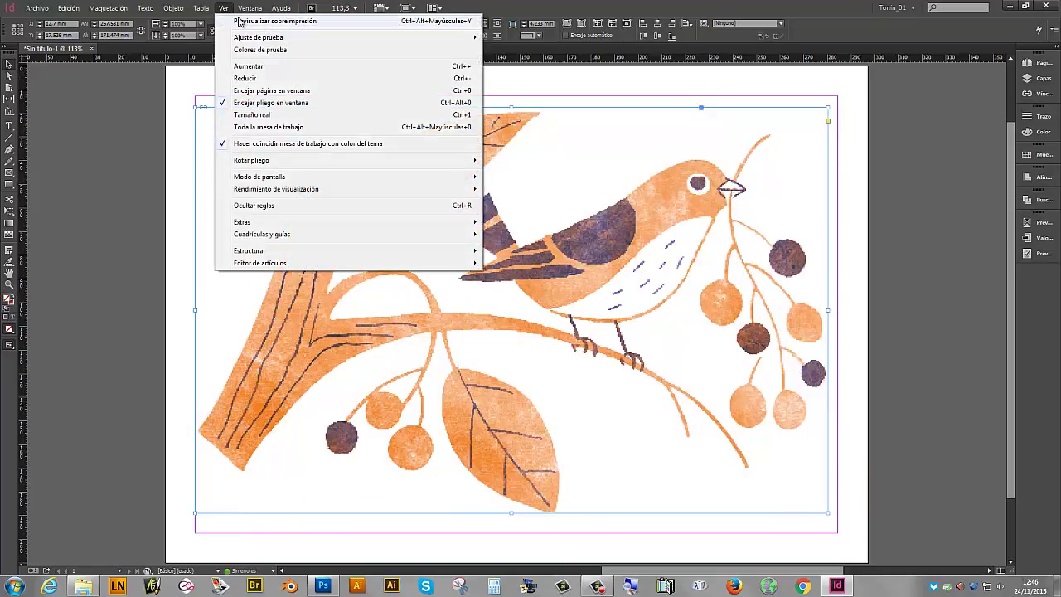
left_click(239, 21)
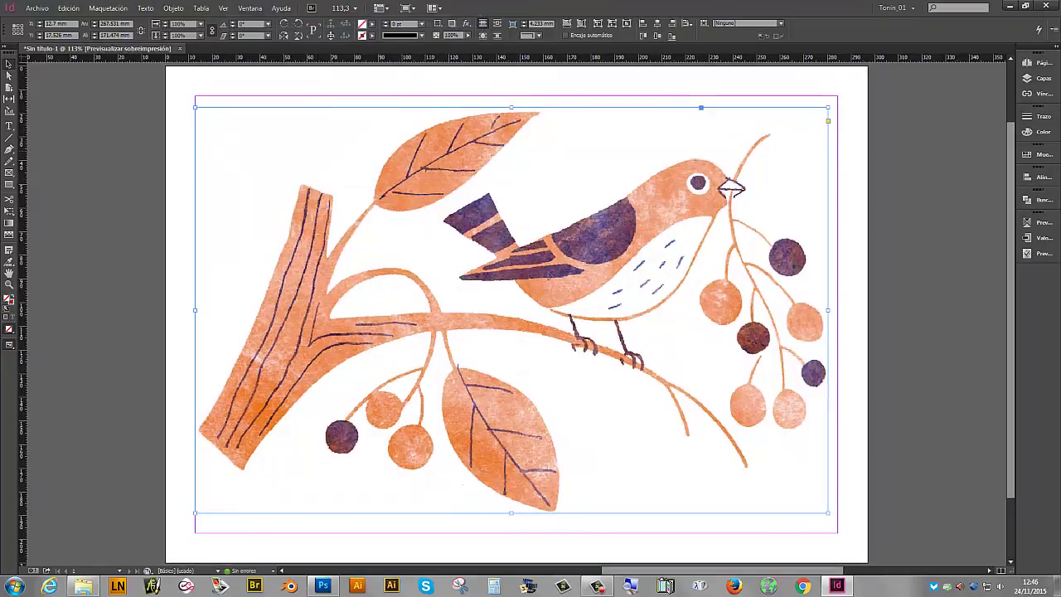
left_click(852, 367)
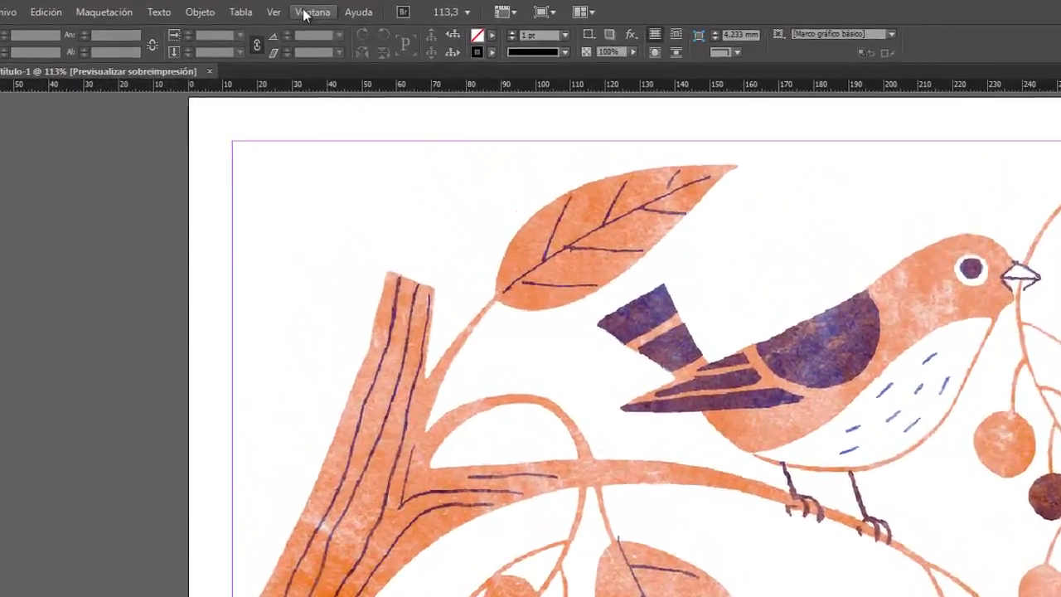
left_click(245, 9)
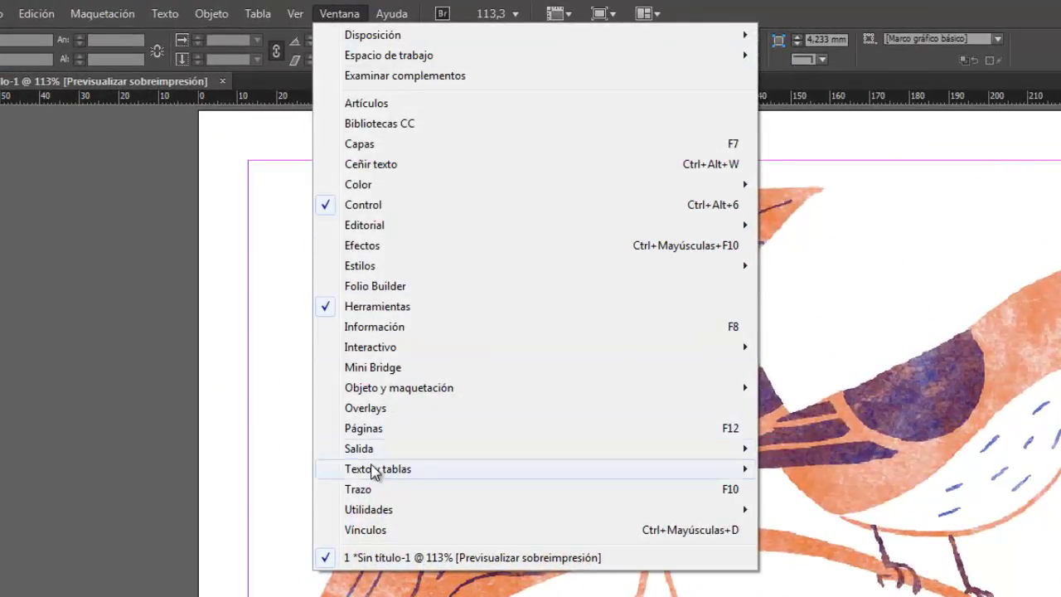
mouse_move(307, 353)
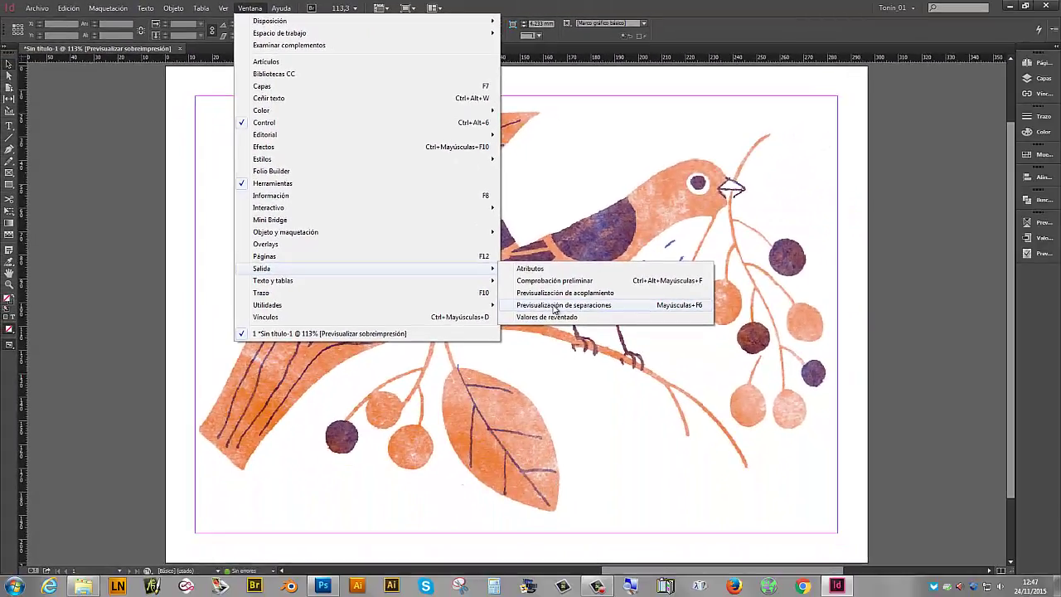
Open the Separations Preview panel, float and enlarge it, and hide the CMYK process plates
left_click(554, 308)
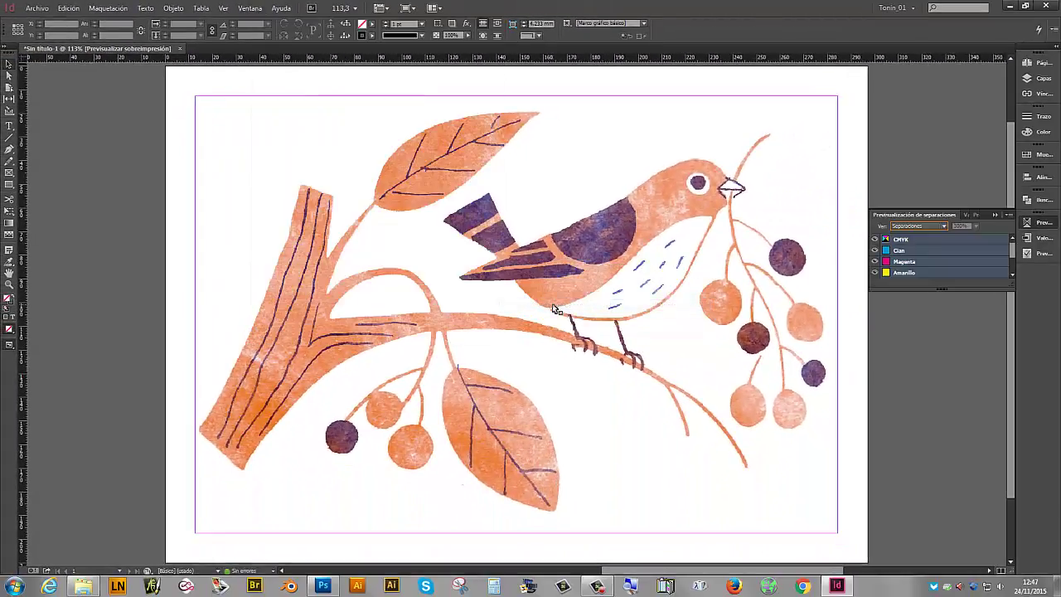
left_click_drag(928, 218, 721, 147)
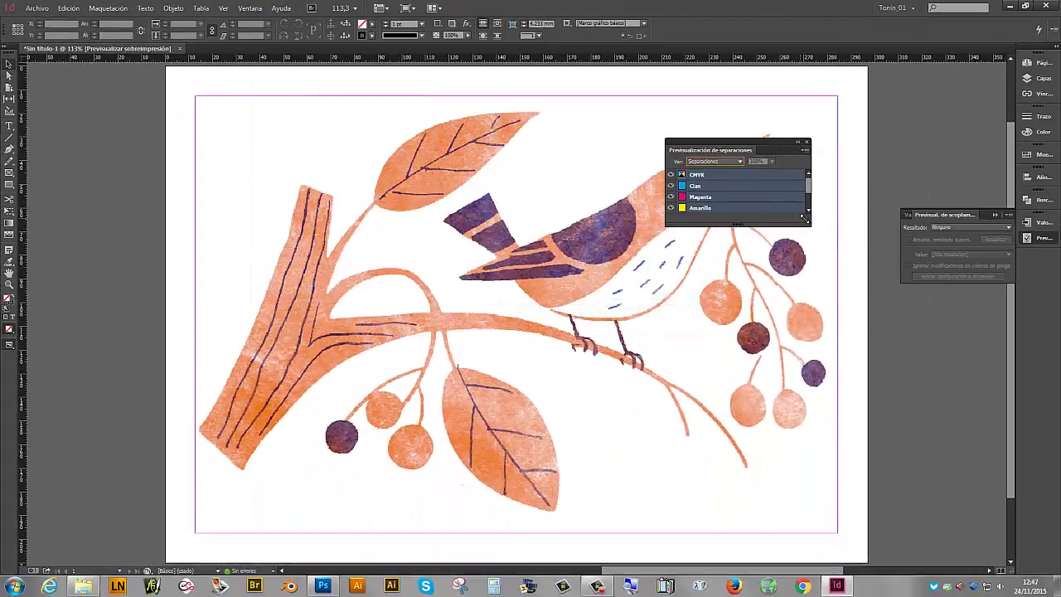
left_click_drag(809, 217, 809, 326)
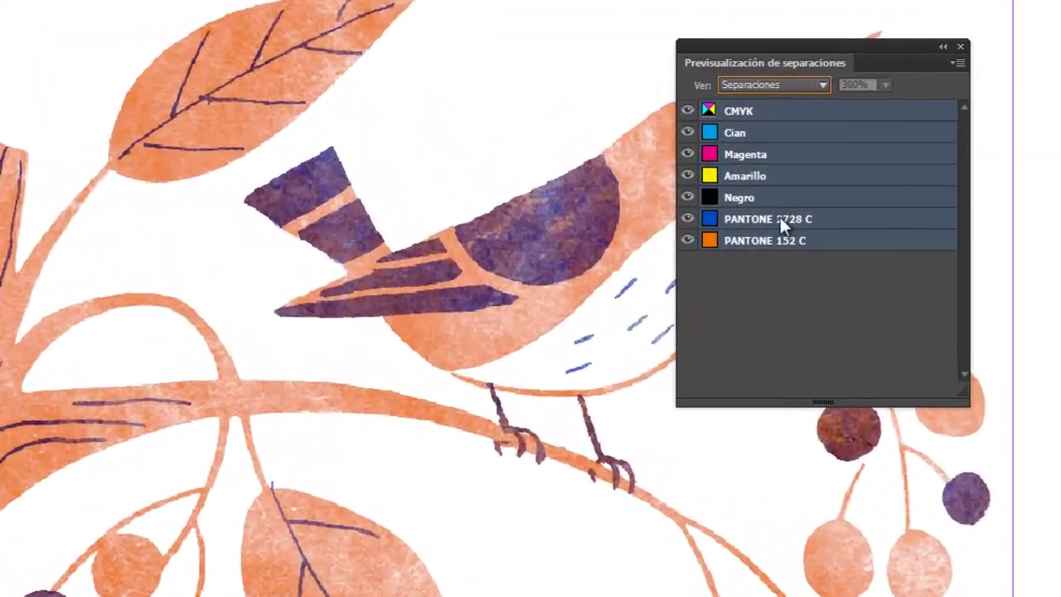
left_click(688, 132)
left_click(688, 112)
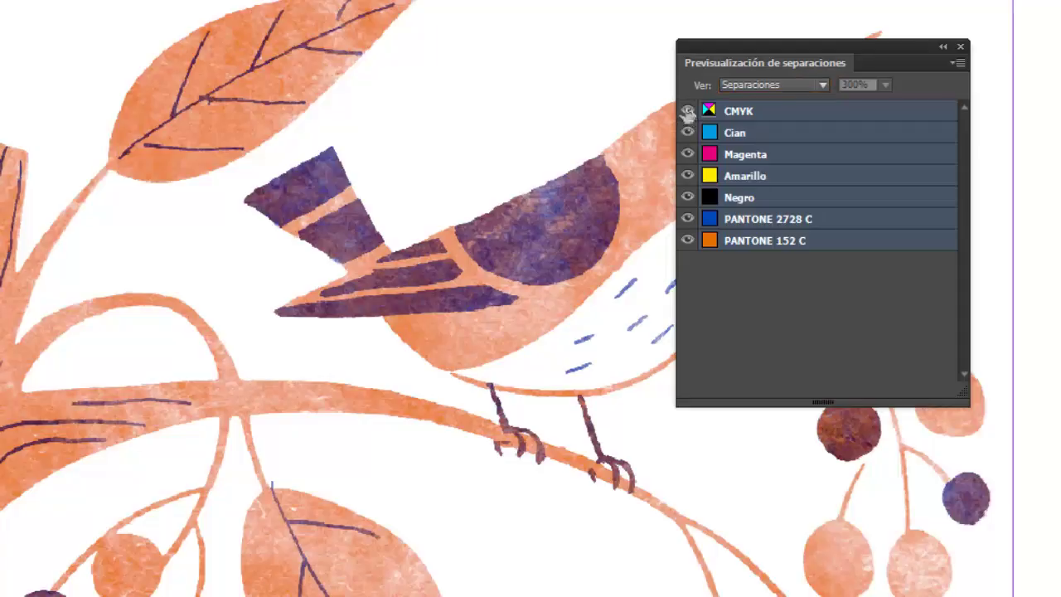
left_click(687, 110)
Inspect the PANTONE 152 C and PANTONE 2728 C plates individually, then show both together
left_click_drag(763, 47, 831, 124)
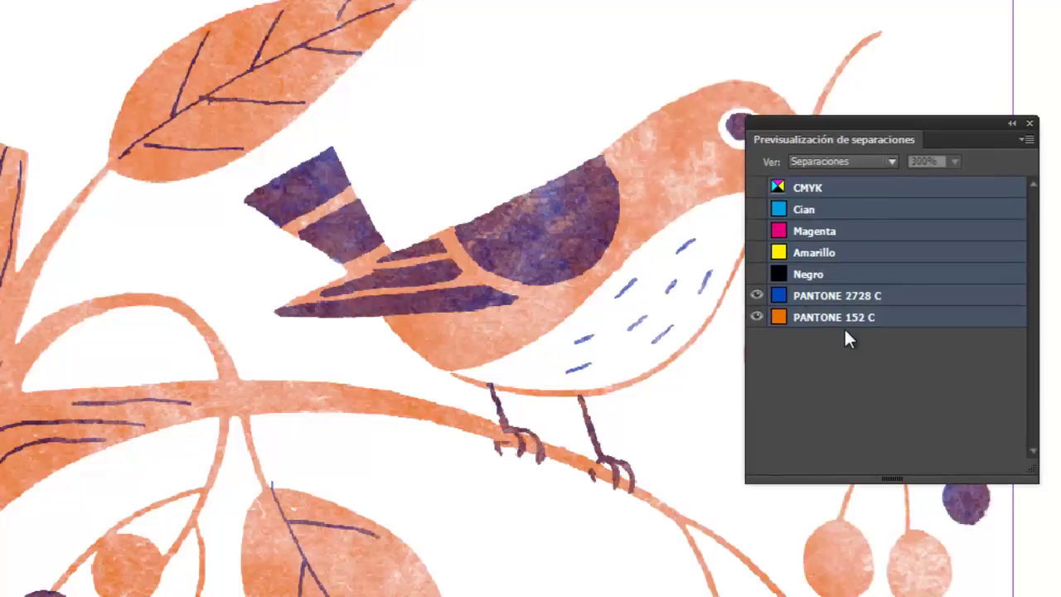
left_click(758, 296)
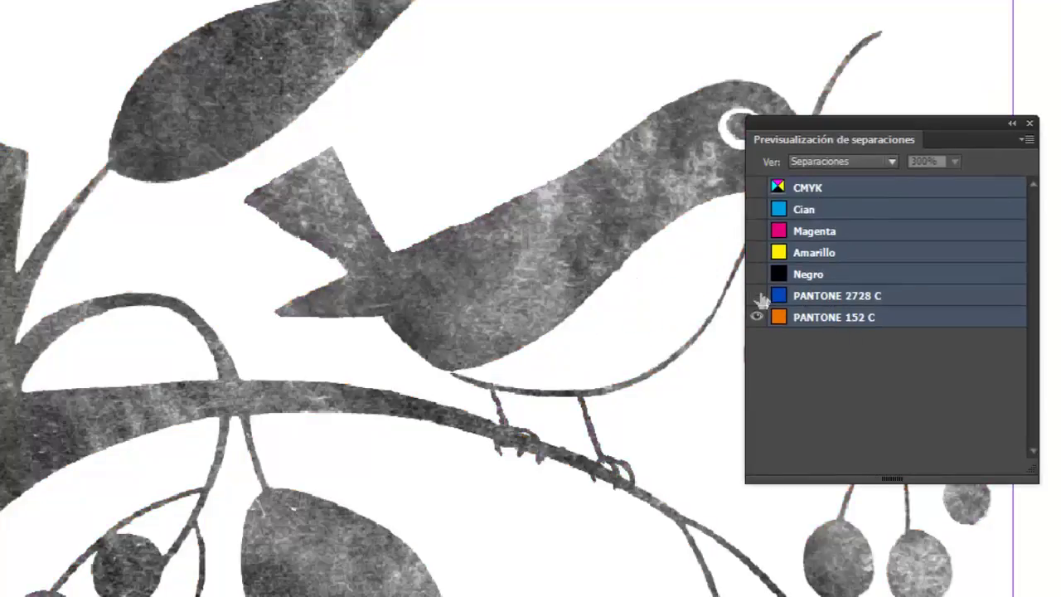
left_click(757, 316)
left_click(757, 316)
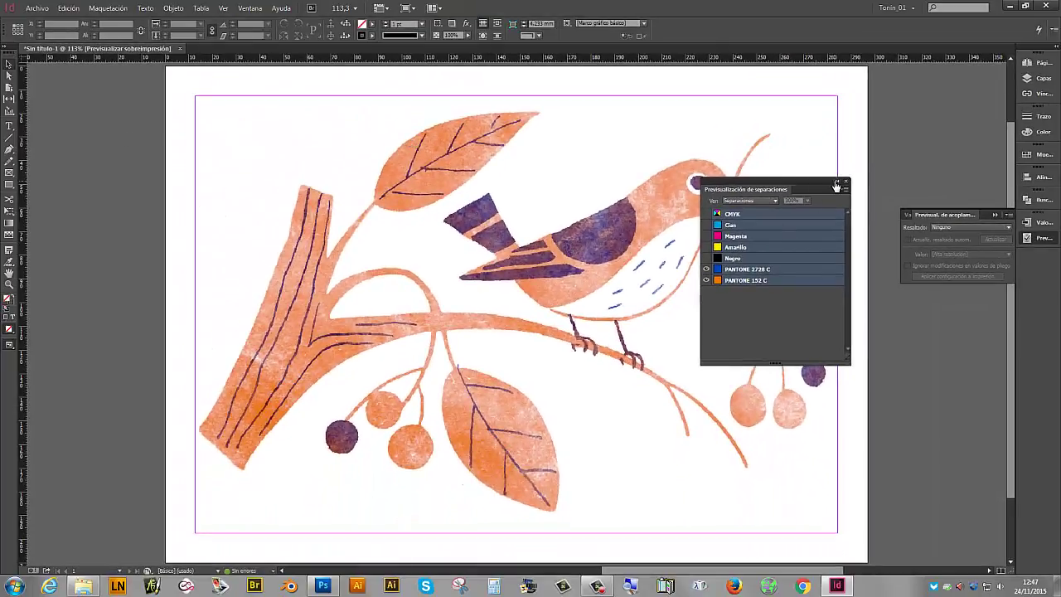
left_click_drag(815, 190, 946, 320)
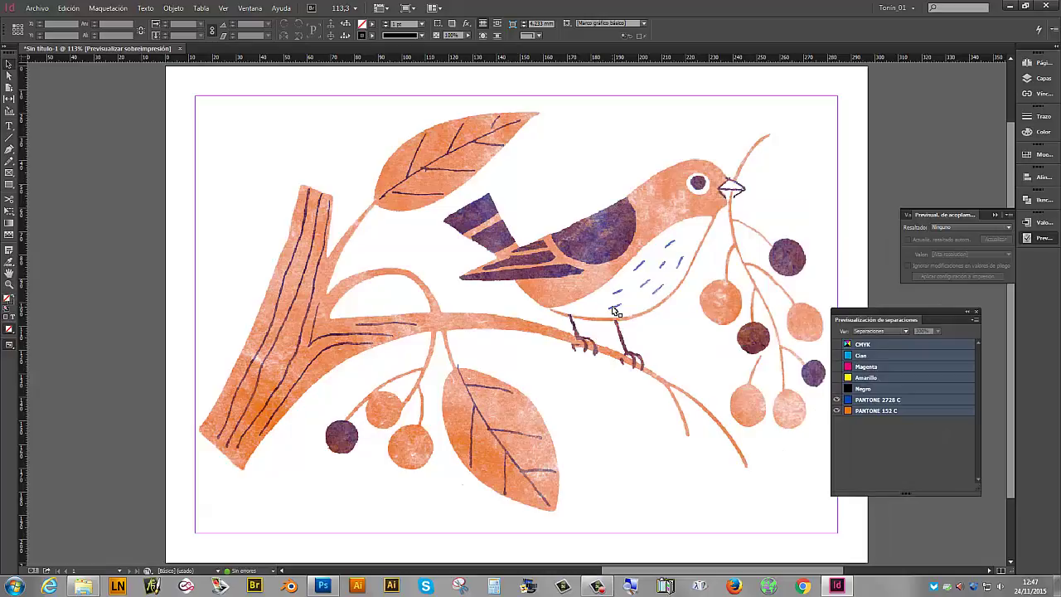